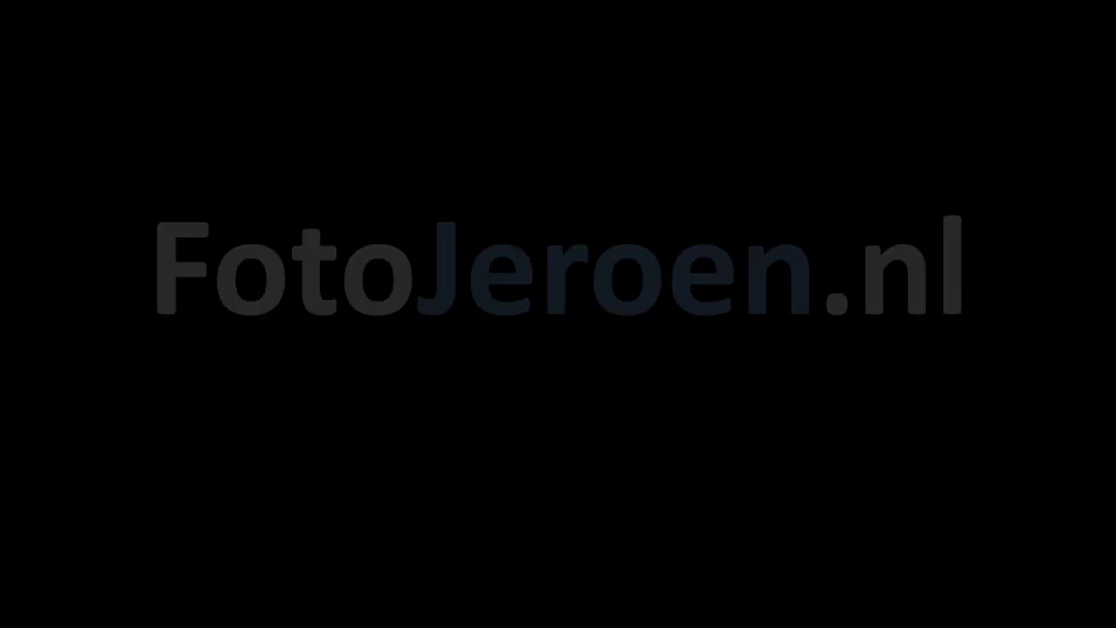
# Step: Scroll the Facebook group page down to the post of a dog leaping out of a frame
pyautogui.scroll(-2, 913, 481)
pyautogui.scroll(-1, 914, 481)
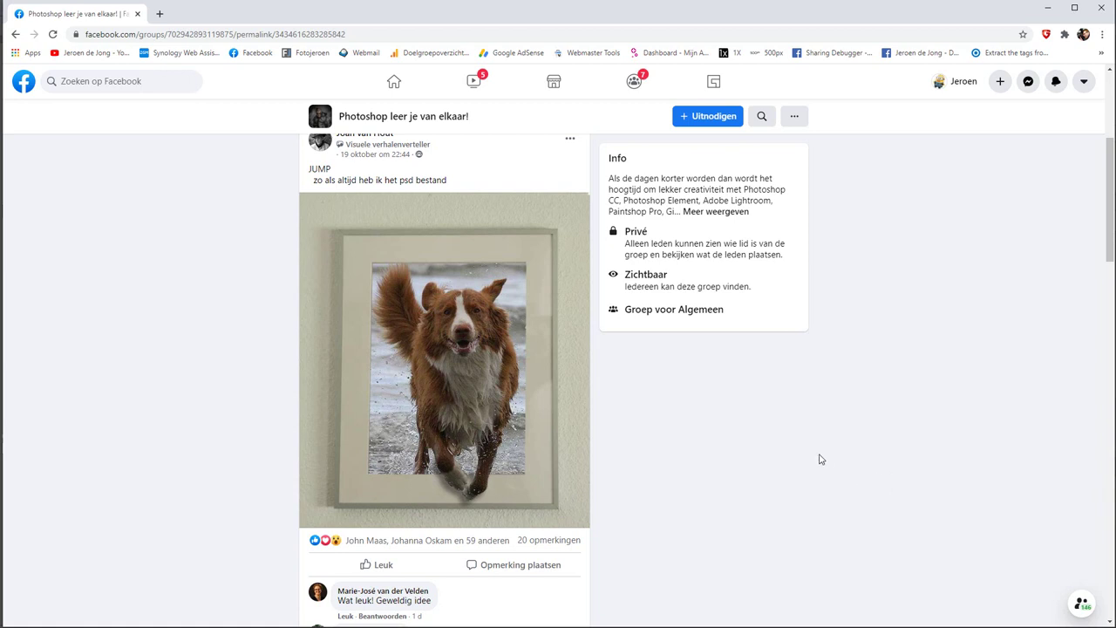
# Step: Scroll back up through the example Facebook post before moving to the dog photo
pyautogui.scroll(1, 820, 460)
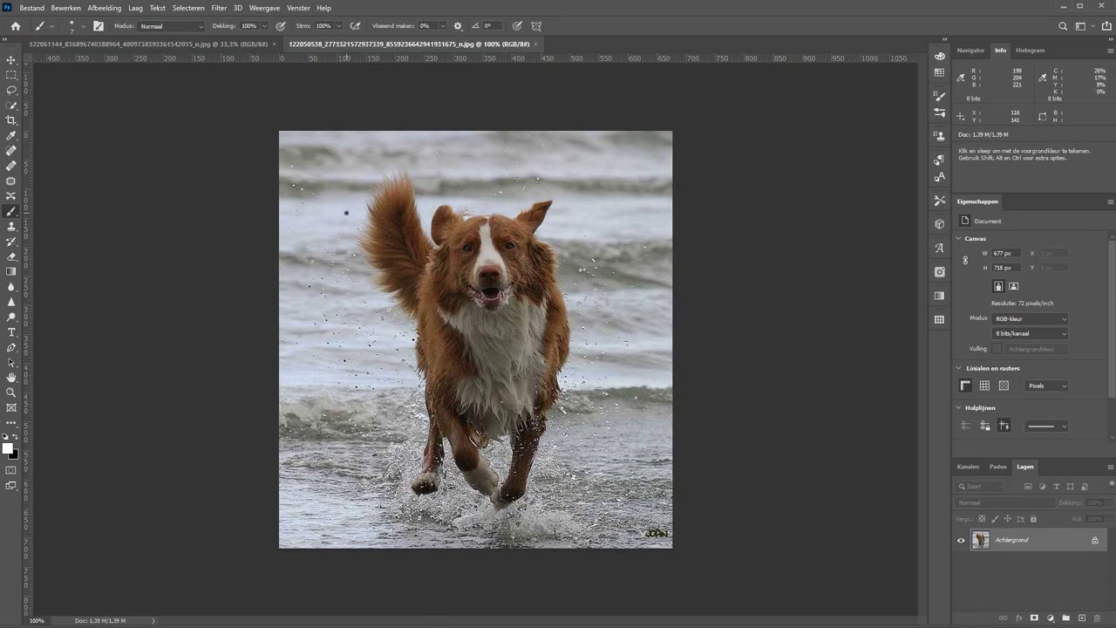
# Step: Switch to the wall-photo document and unlock the Achtergrond layer into Laag 0
pyautogui.click(149, 44)
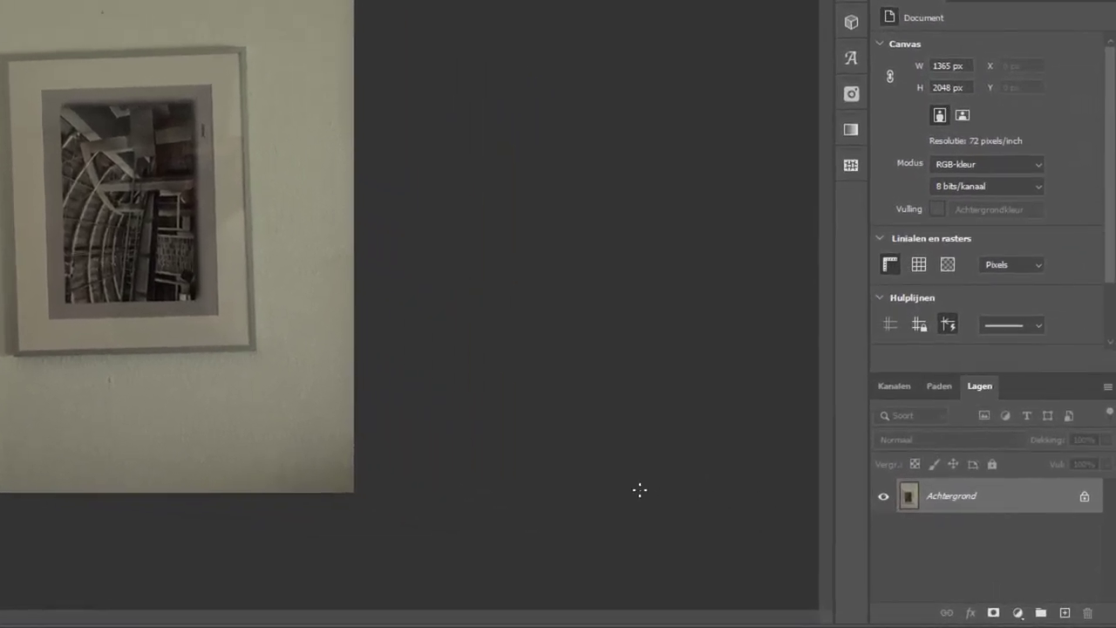
pyautogui.click(1085, 499)
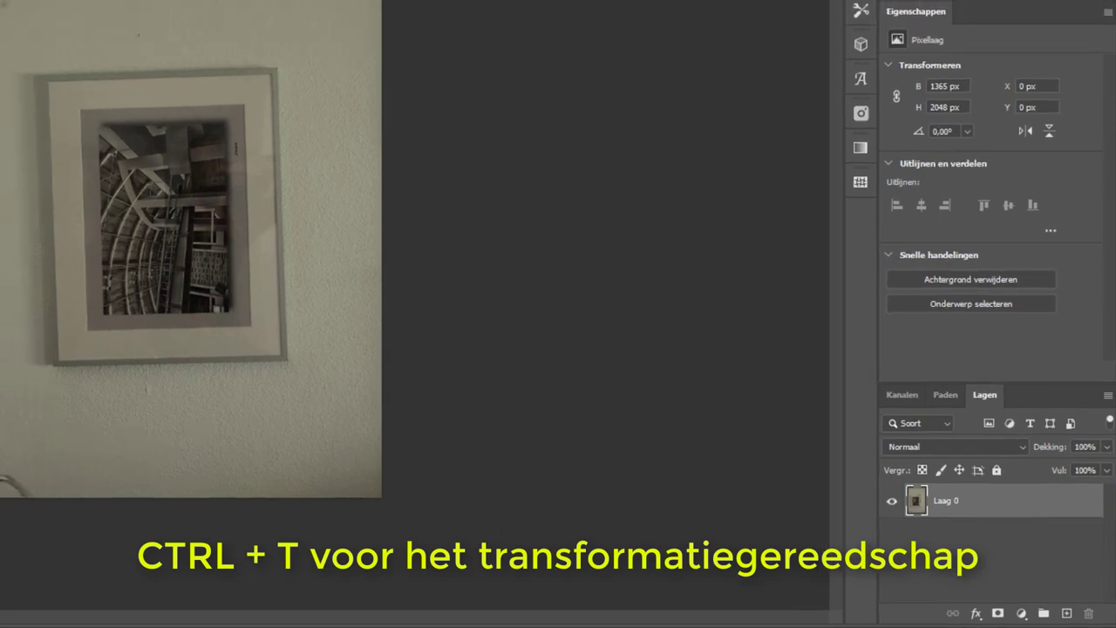
# Step: Skew the wall photo with Schuintrekken until the hanging frame stands straight and square
pyautogui.hotkey('ctrl', 't')
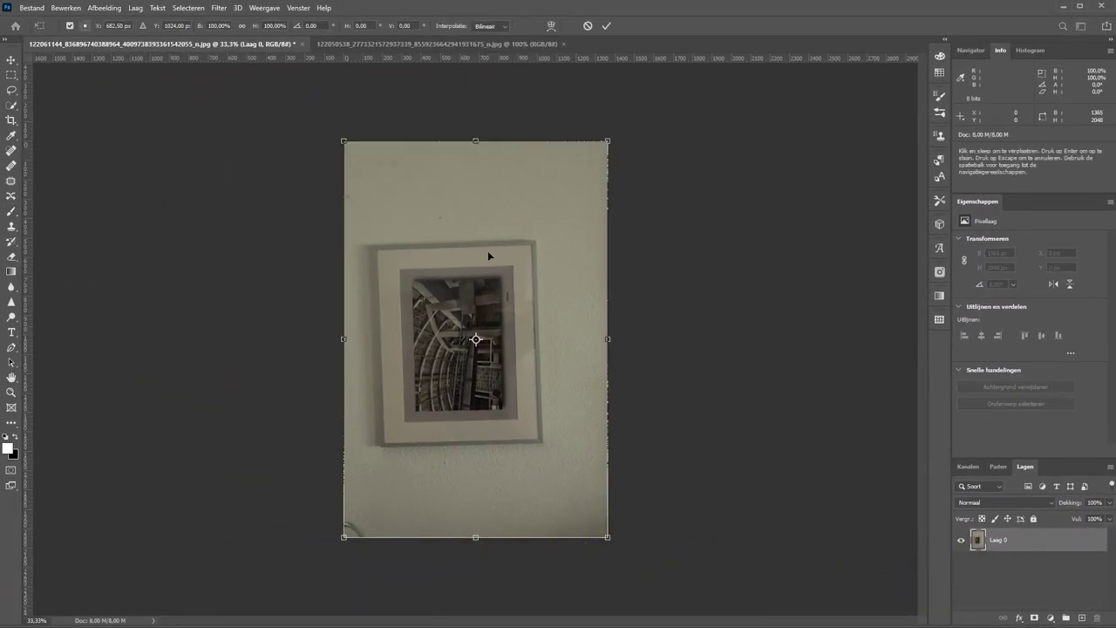
pyautogui.rightClick(548, 179)
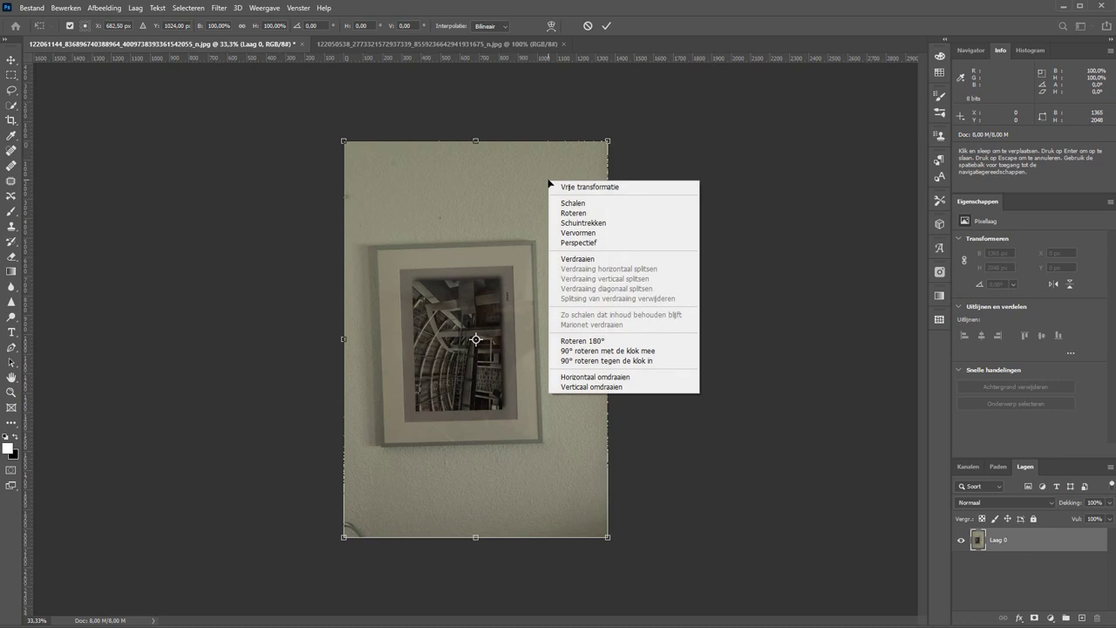
pyautogui.click(603, 226)
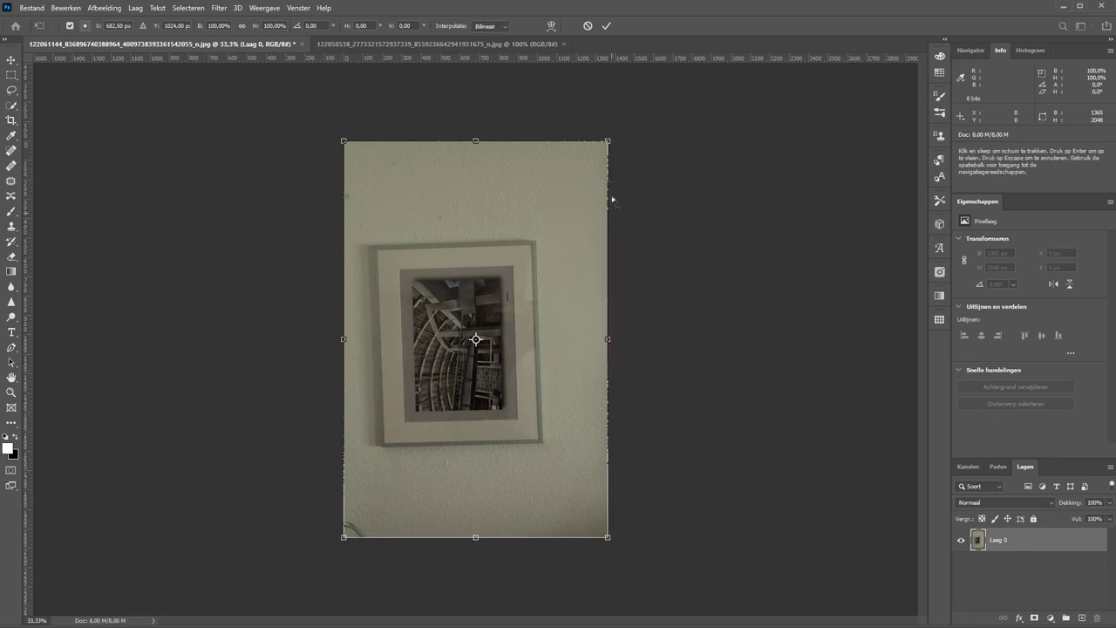
pyautogui.moveTo(608, 141); pyautogui.dragTo(623, 141)
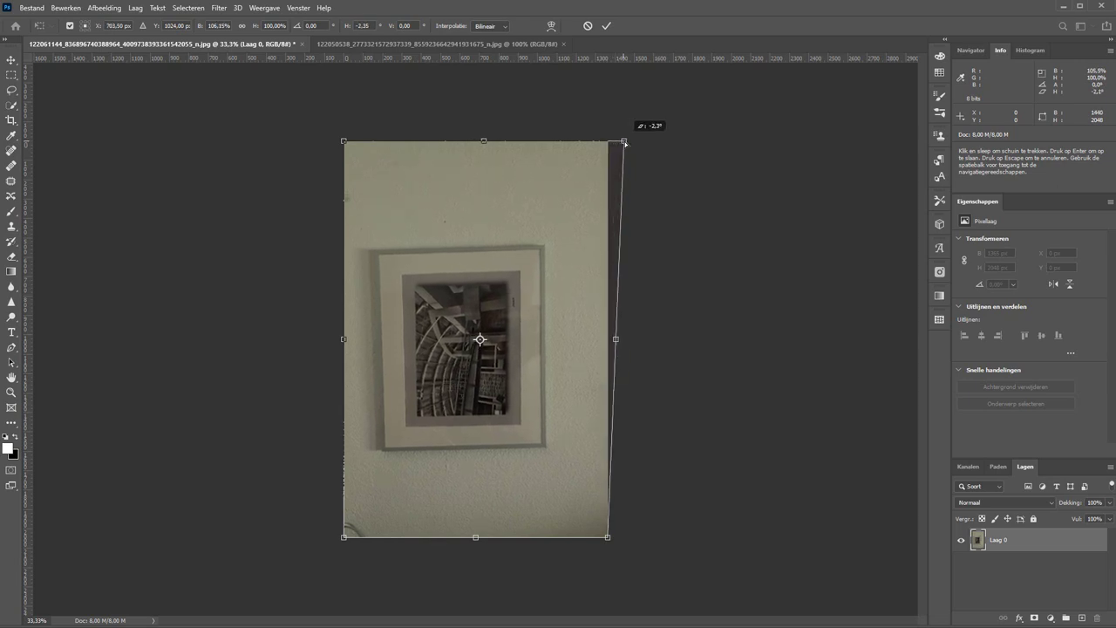
pyautogui.moveTo(624, 142); pyautogui.dragTo(622, 154)
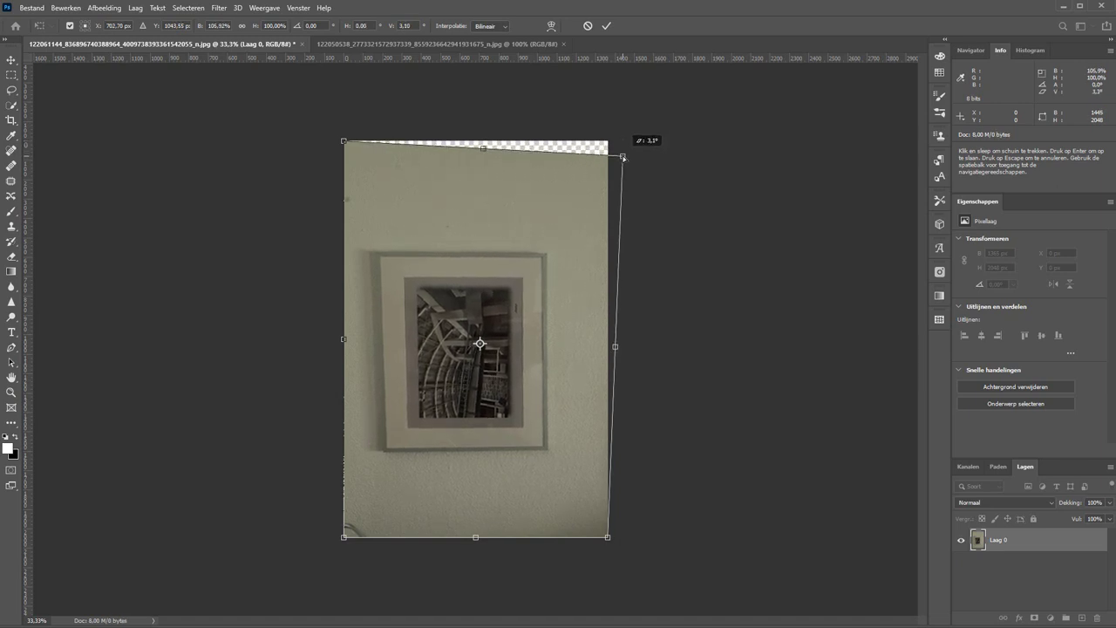
pyautogui.moveTo(344, 141); pyautogui.dragTo(357, 142)
pyautogui.moveTo(344, 539); pyautogui.dragTo(346, 534)
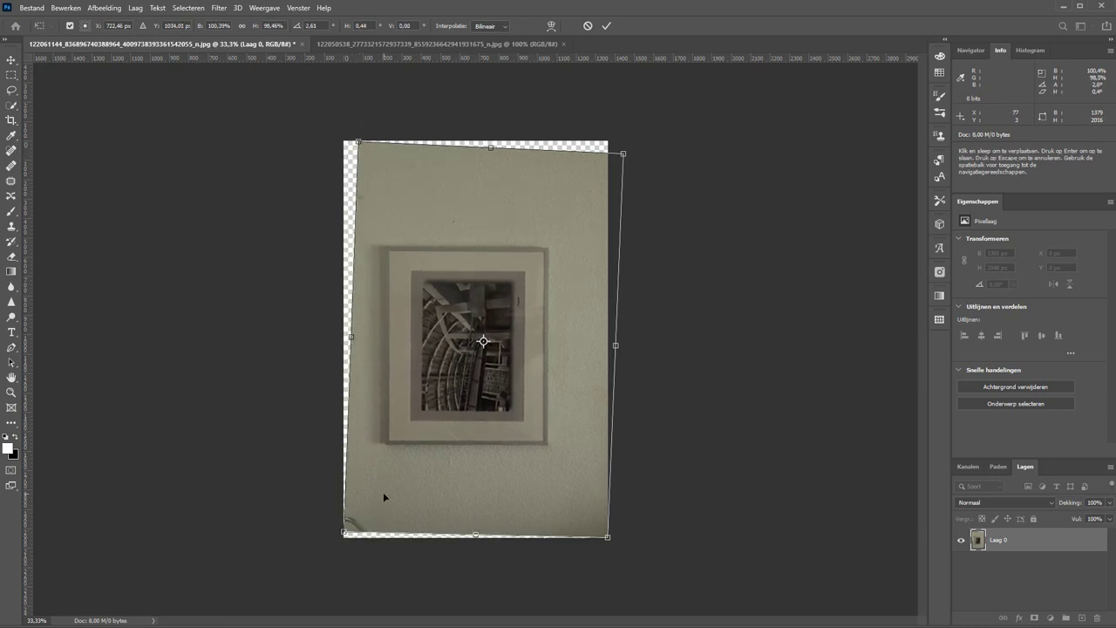
pyautogui.press('Return')
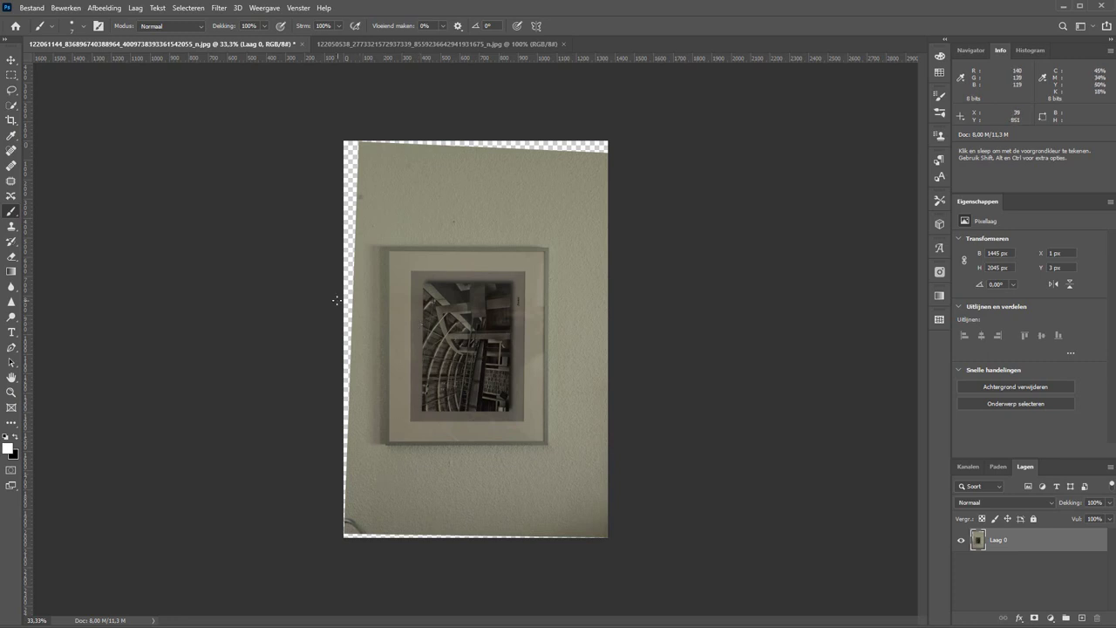
# Step: Zoom into the framed picture and draw a rectangular marquee around the photo inside the mat
pyautogui.press('z')
pyautogui.moveTo(367, 237); pyautogui.dragTo(565, 464)
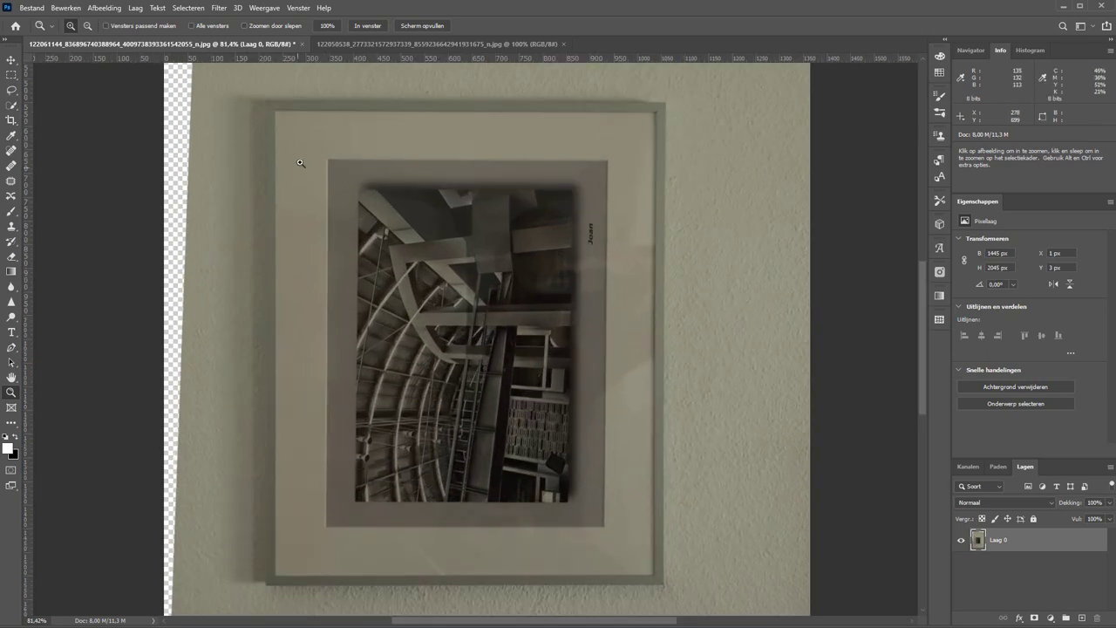
pyautogui.moveTo(302, 164); pyautogui.dragTo(632, 394)
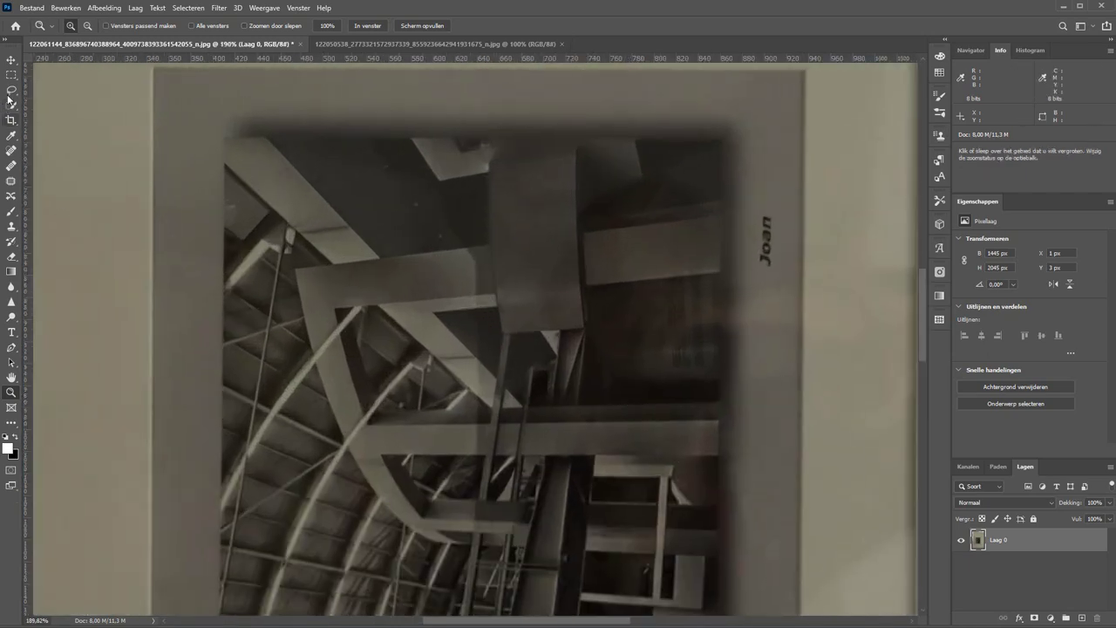
pyautogui.press('m')
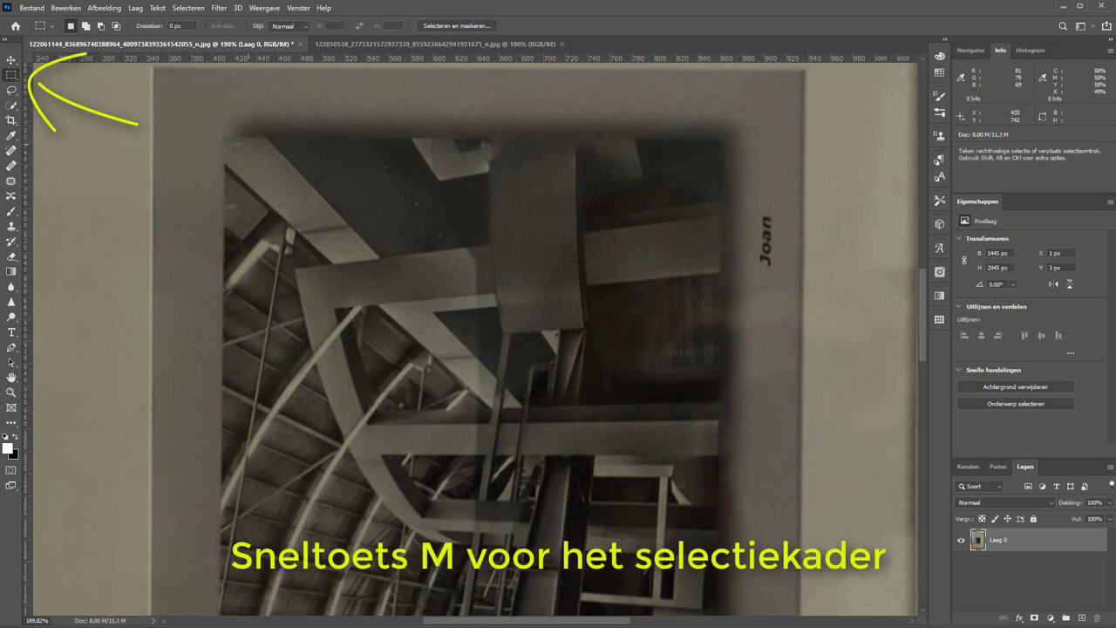
pyautogui.moveTo(226, 137)
pyautogui.mouseDown()
pyautogui.moveTo(708, 521)
pyautogui.moveTo(713, 507)
pyautogui.mouseUp()
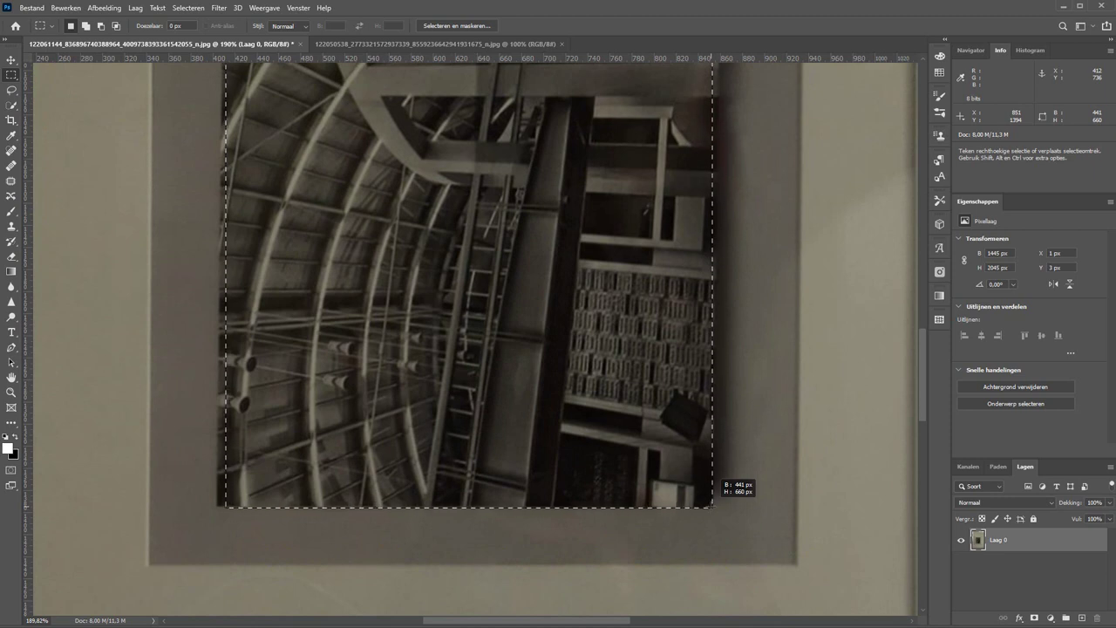
pyautogui.moveTo(713, 507); pyautogui.dragTo(721, 507)
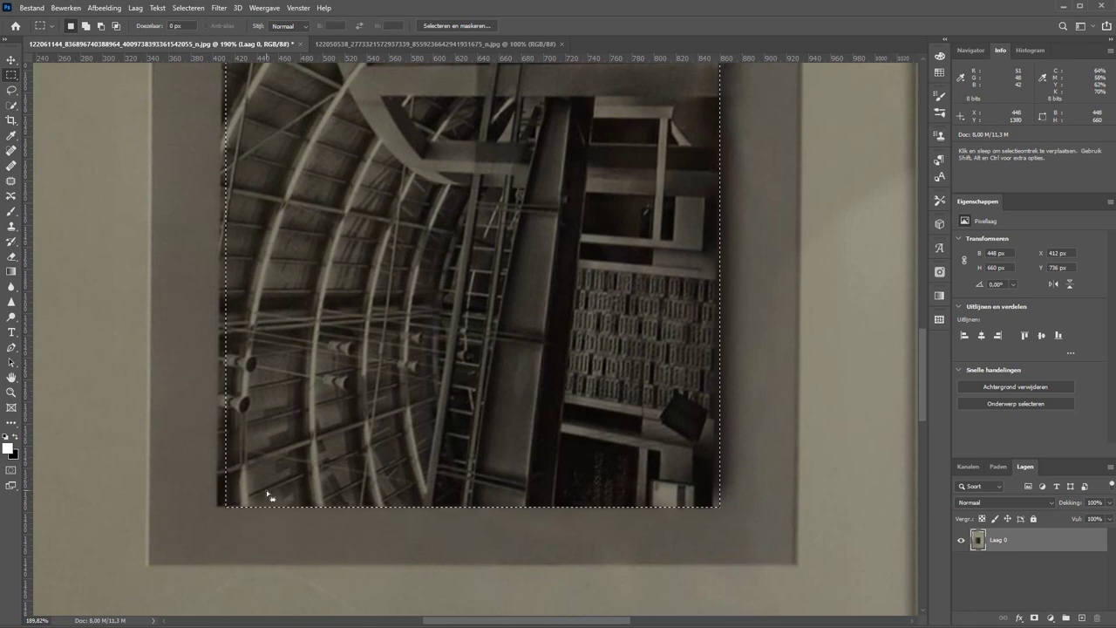
# Step: Add strips along the photo's edges to widen the selection to about 456 × 660 px
pyautogui.press('shift')
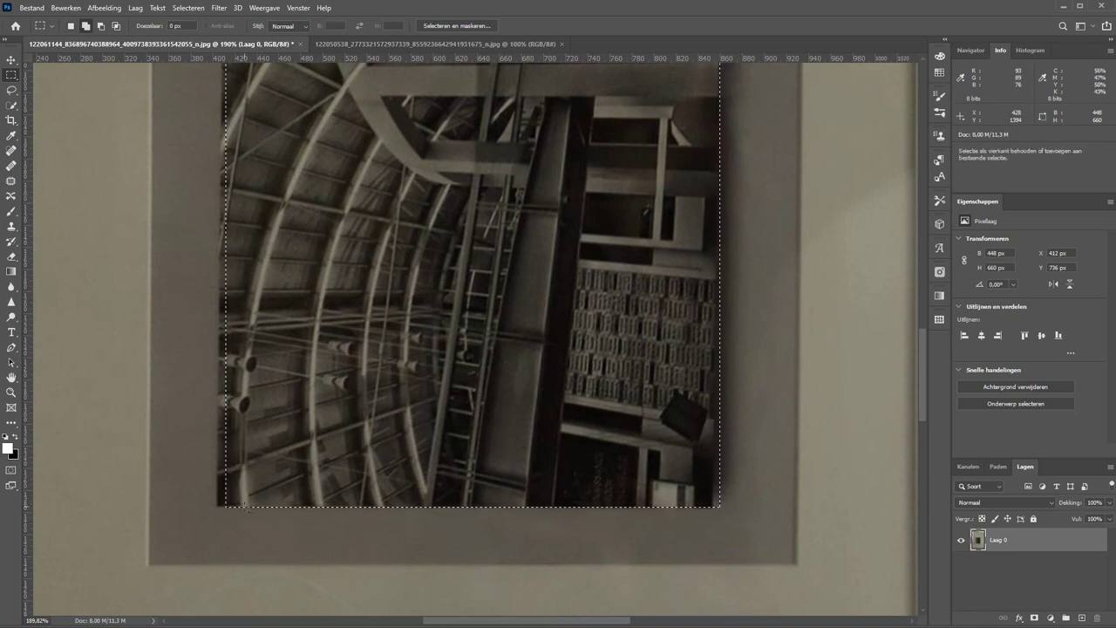
pyautogui.moveTo(269, 508)
pyautogui.mouseDown()
pyautogui.moveTo(209, 91)
pyautogui.moveTo(219, 63)
pyautogui.mouseUp()
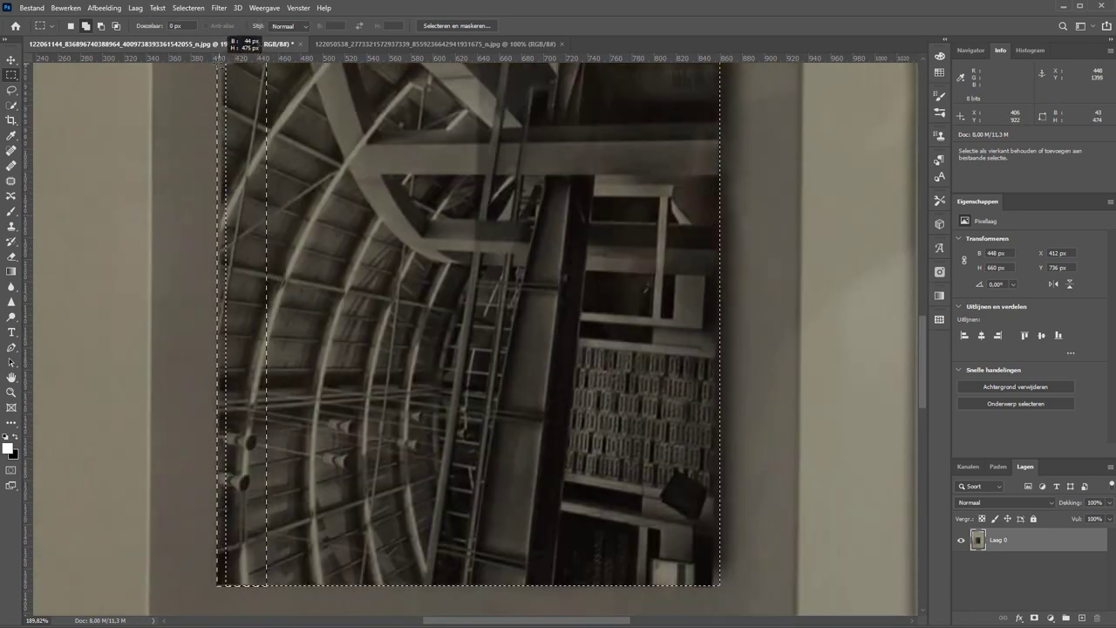
pyautogui.moveTo(220, 61); pyautogui.dragTo(223, 111)
pyautogui.moveTo(389, 477); pyautogui.dragTo(393, 192)
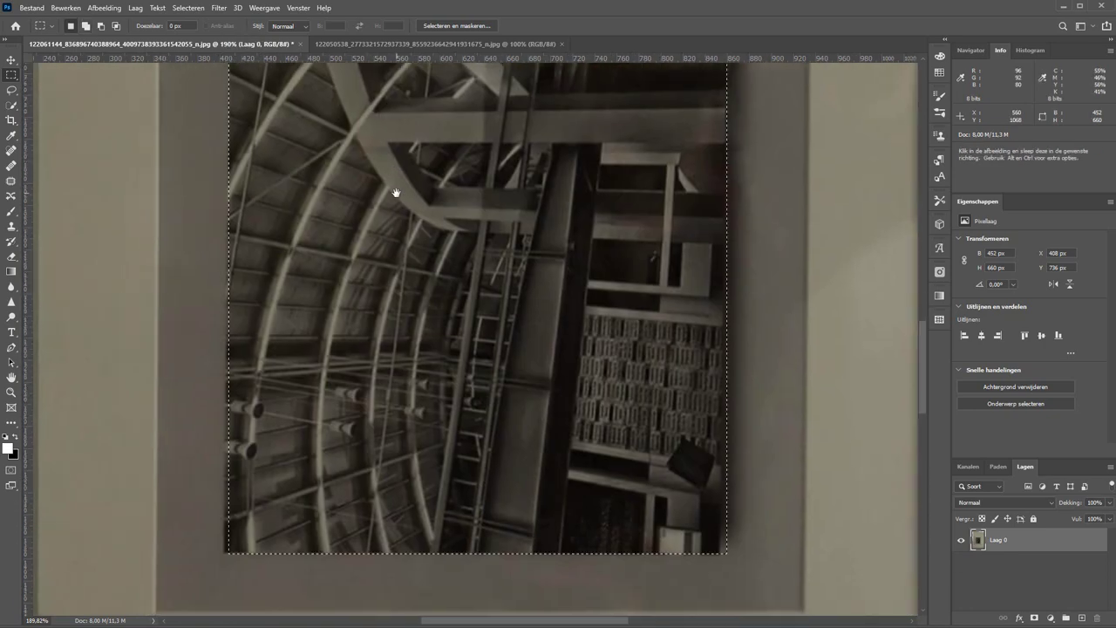
pyautogui.moveTo(380, 457); pyautogui.dragTo(389, 427)
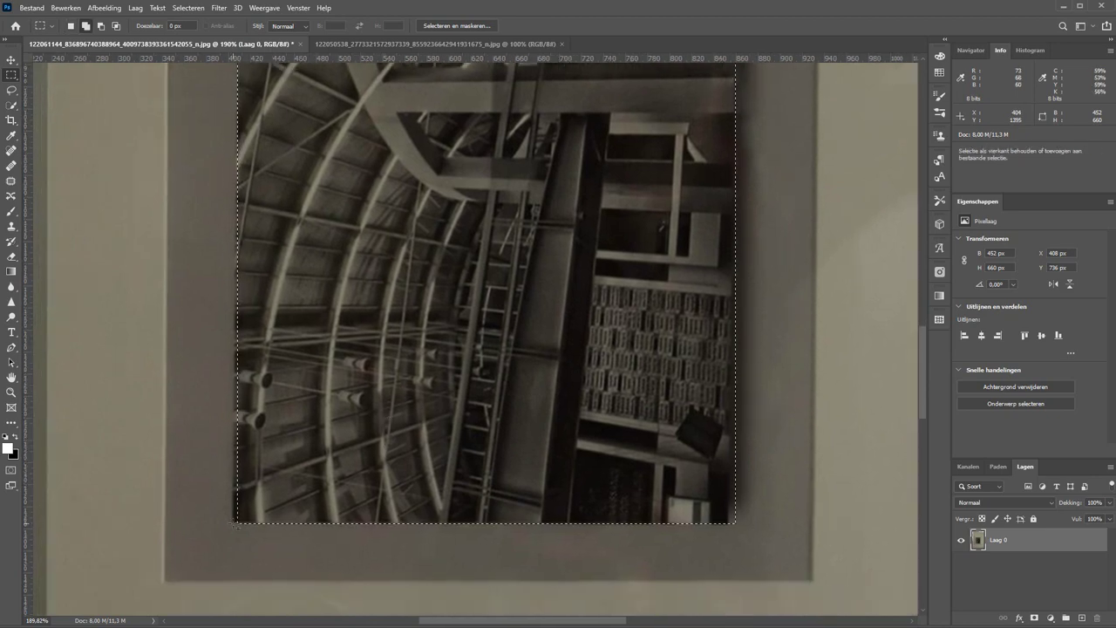
pyautogui.moveTo(233, 527)
pyautogui.mouseDown()
pyautogui.moveTo(288, 66)
pyautogui.moveTo(291, 314)
pyautogui.moveTo(407, 92)
pyautogui.mouseUp()
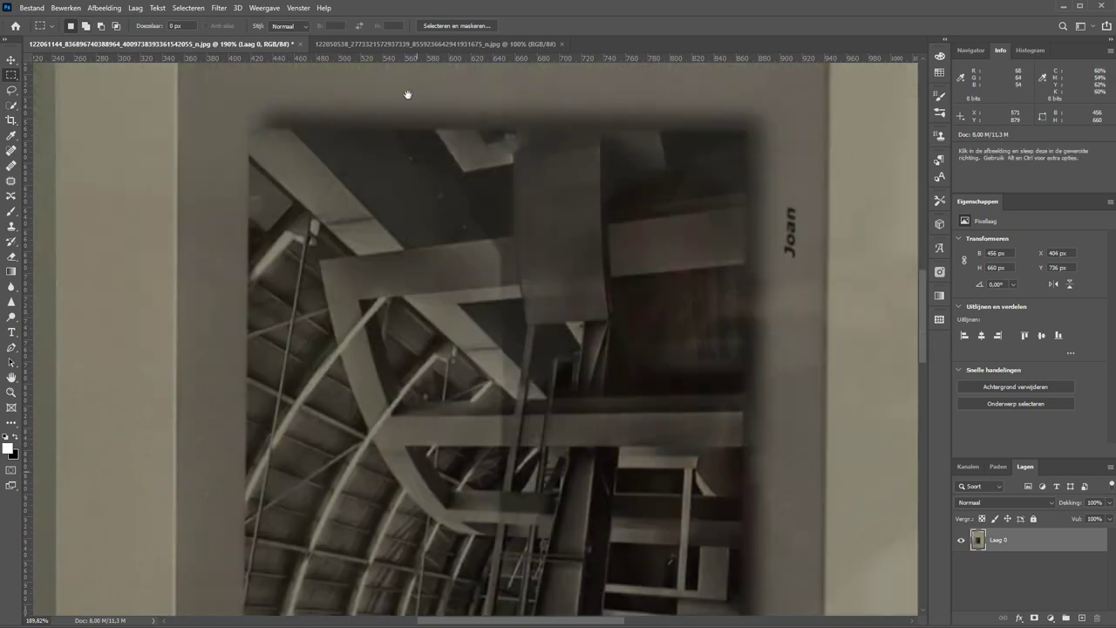
pyautogui.moveTo(361, 567); pyautogui.dragTo(361, 192)
# Step: Pan over the top and bottom of the photo to check the selection edges
pyautogui.moveTo(424, 326); pyautogui.dragTo(376, 472)
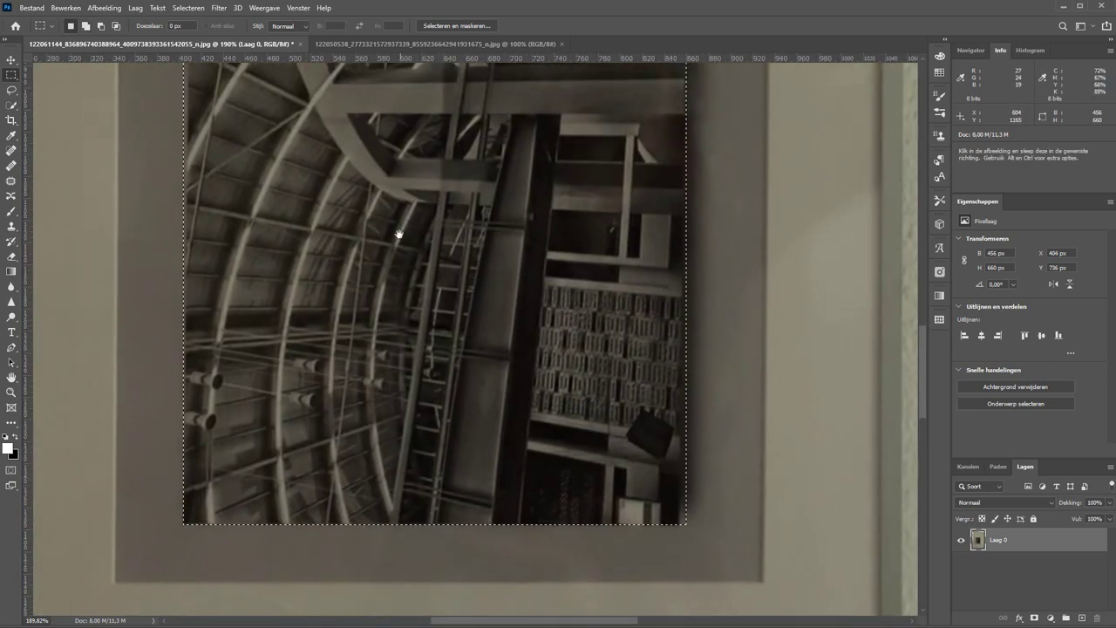
pyautogui.moveTo(379, 87); pyautogui.dragTo(378, 567)
pyautogui.moveTo(378, 386); pyautogui.dragTo(431, 363)
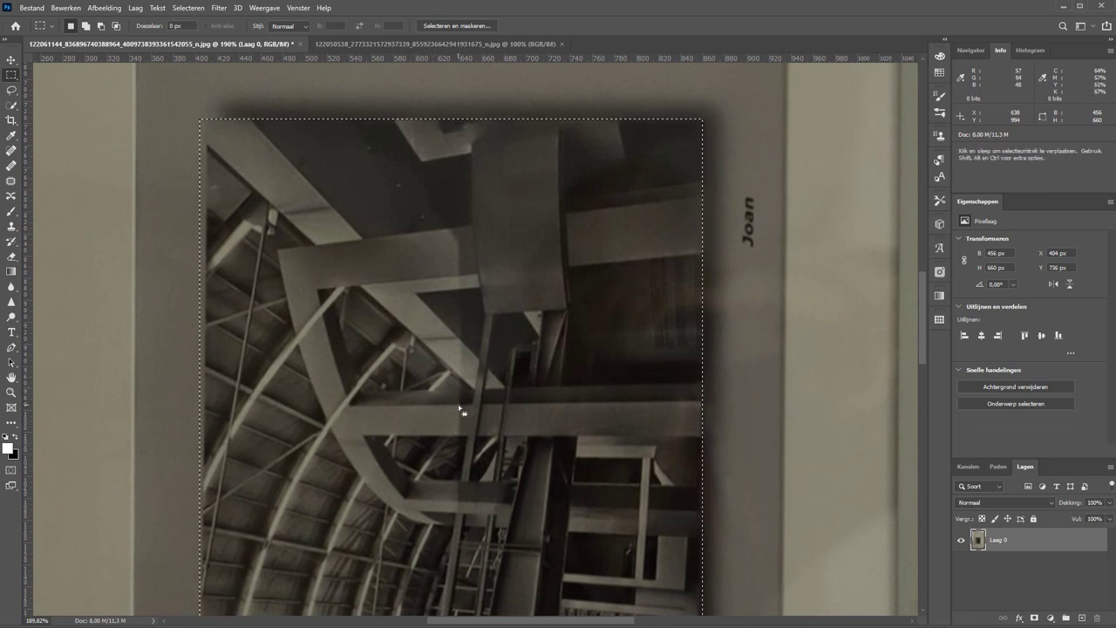
pyautogui.scroll(-3, 461, 406)
pyautogui.scroll(-1, 459, 405)
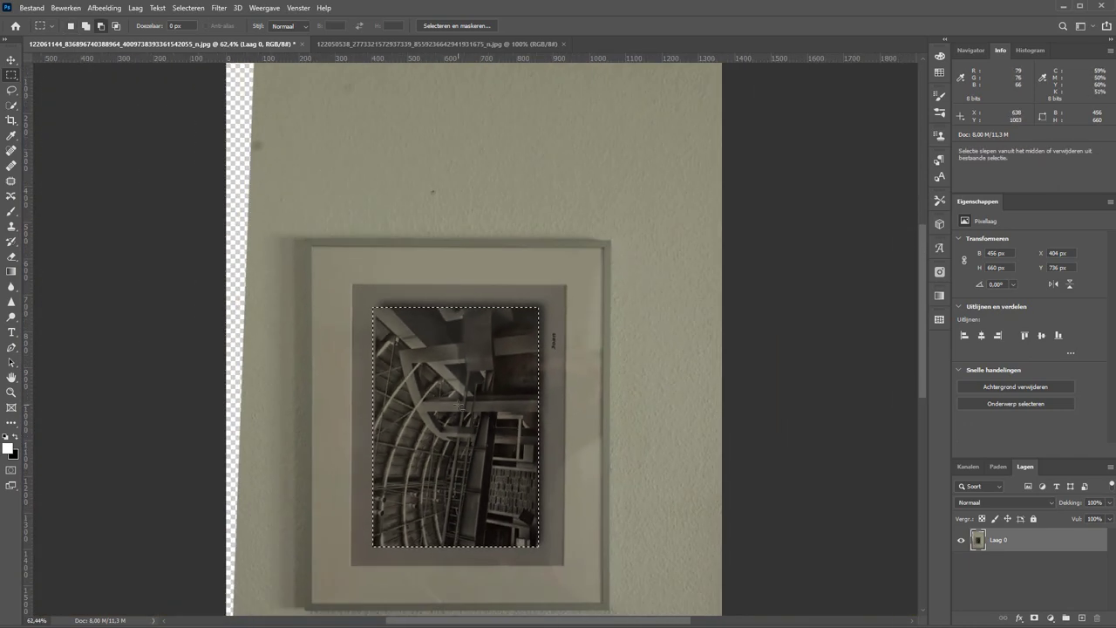
pyautogui.scroll(-1, 459, 405)
pyautogui.scroll(-1, 459, 407)
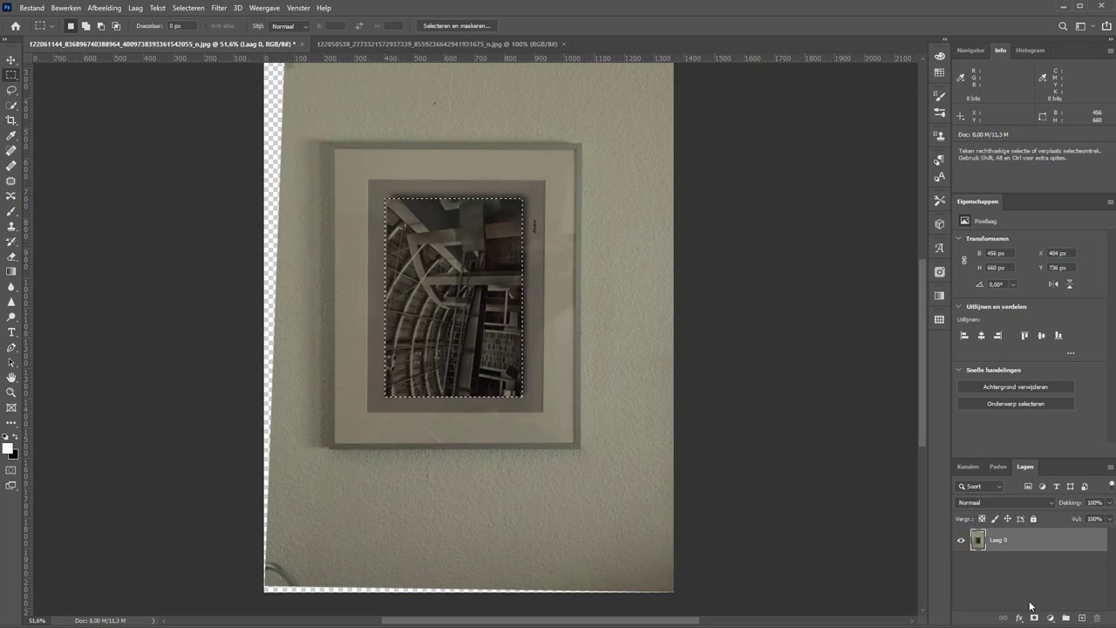
# Step: Give Laag 0 an inverted layer mask that hides the frame's old picture
pyautogui.click(1035, 617)
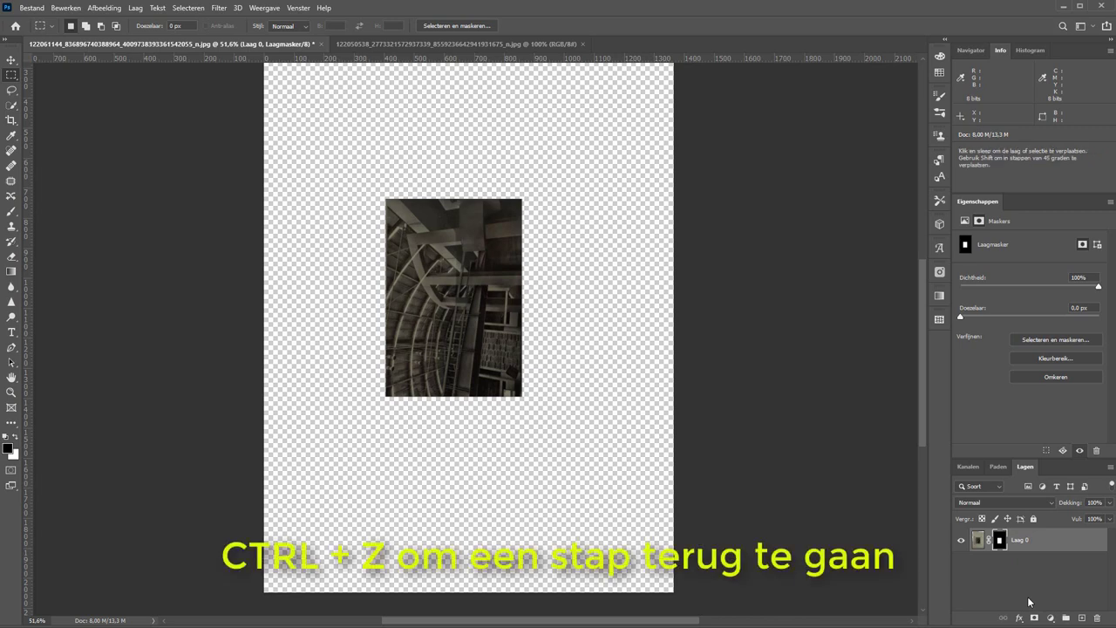
pyautogui.hotkey('ctrl', 'z')
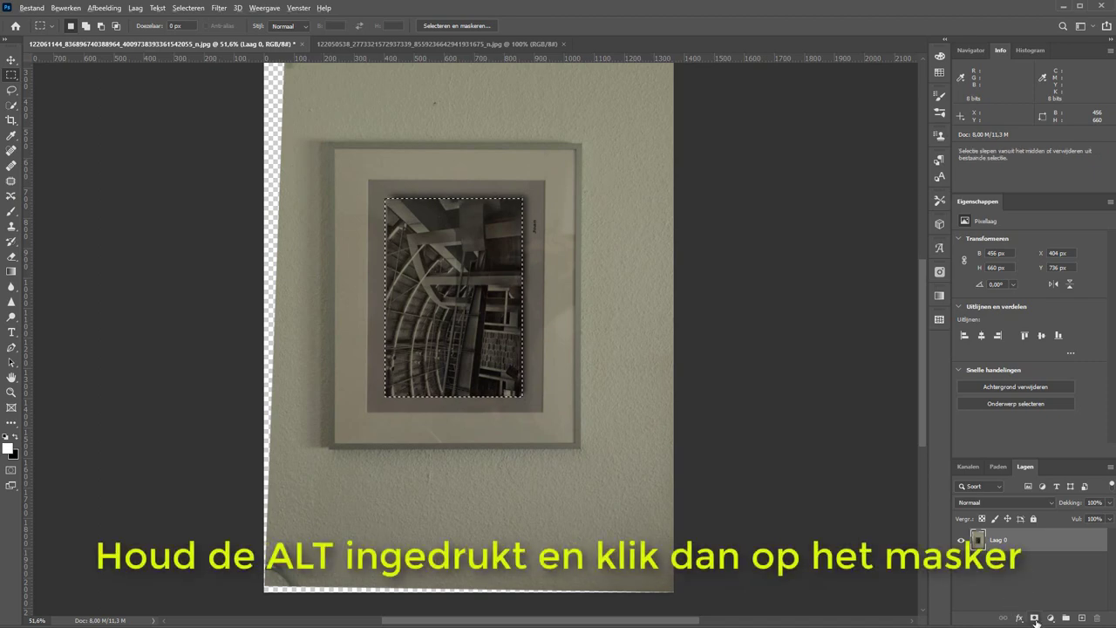
pyautogui.keyDown('alt'); pyautogui.click(1035, 619); pyautogui.keyUp('alt')
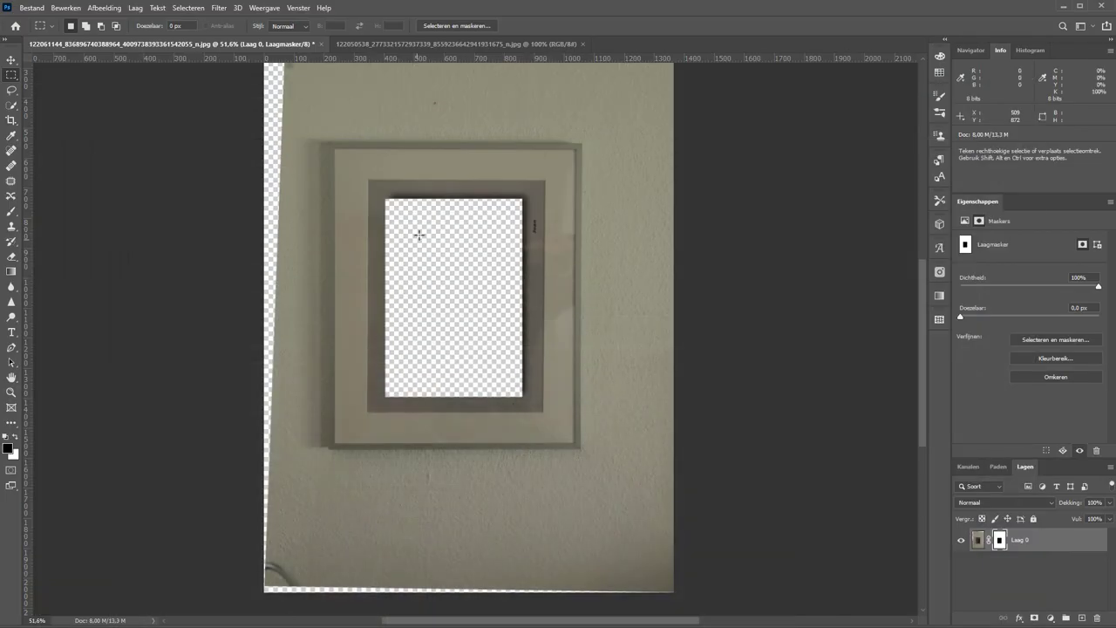
# Step: Fill a larger rectangle inside the frame black on the mask, then fit the whole image on screen
pyautogui.press('z')
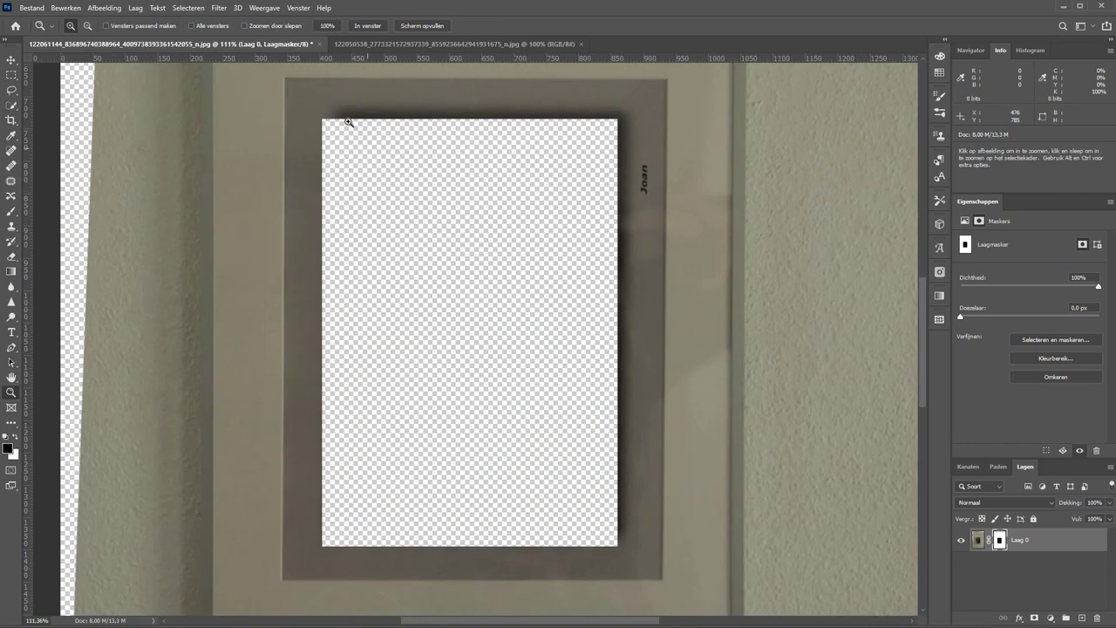
pyautogui.moveTo(368, 178); pyautogui.dragTo(569, 409)
pyautogui.press('m')
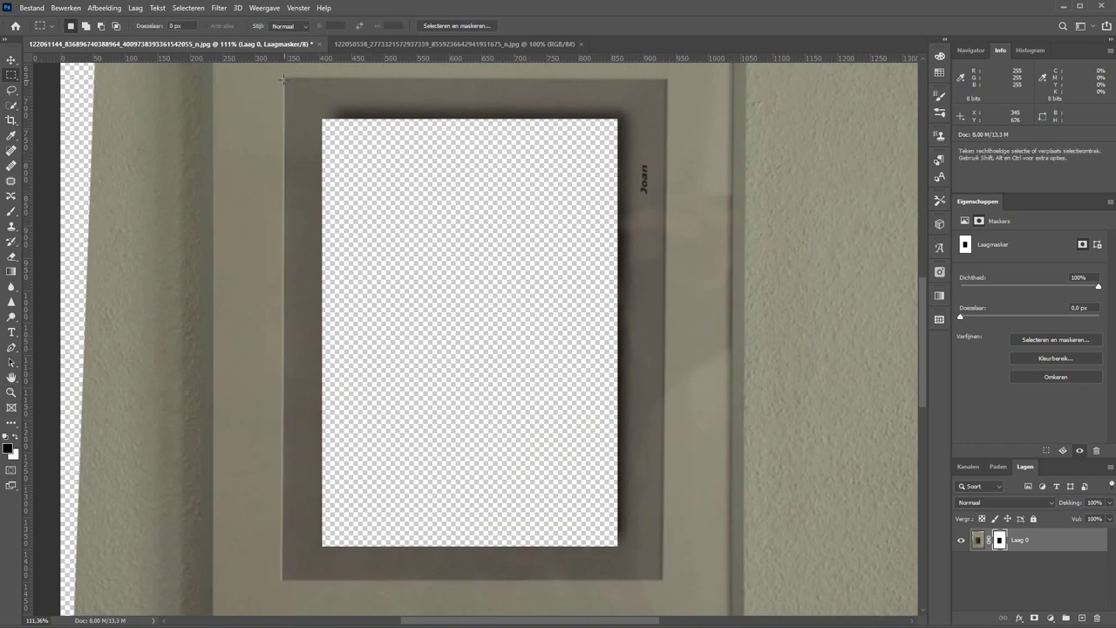
pyautogui.moveTo(287, 80); pyautogui.dragTo(671, 584)
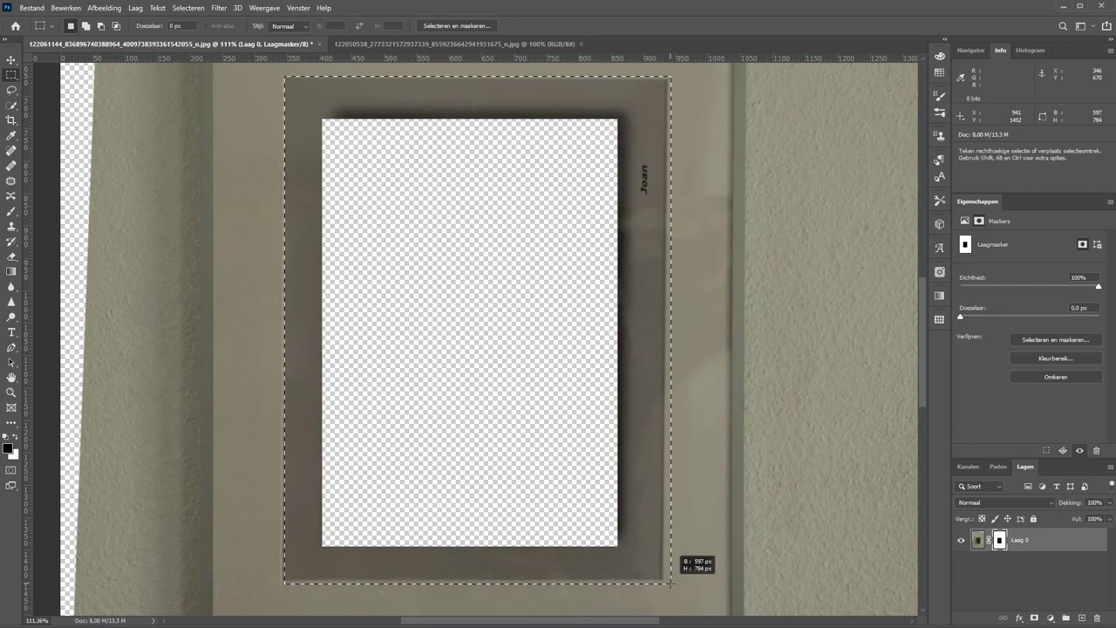
pyautogui.moveTo(671, 582); pyautogui.dragTo(668, 582)
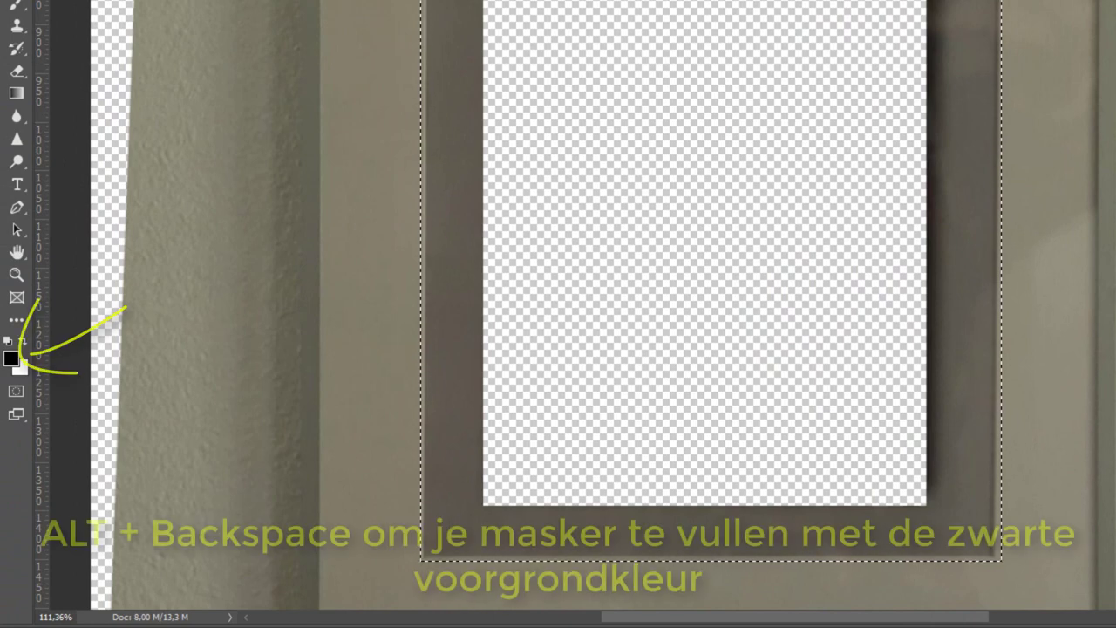
pyautogui.hotkey('alt', 'BackSpace')
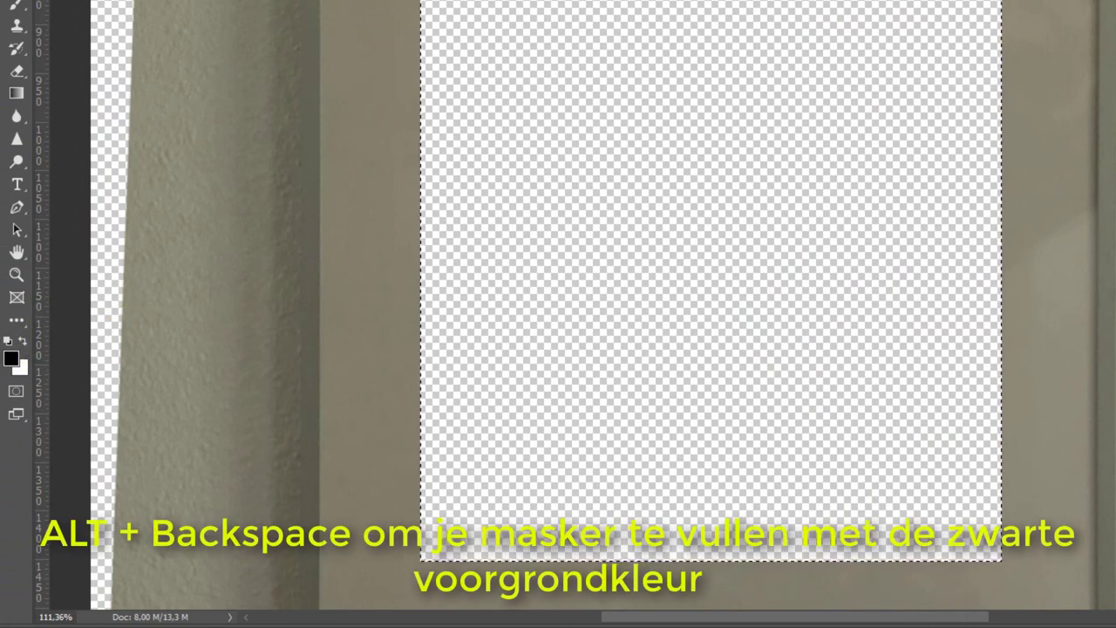
pyautogui.hotkey('ctrl', 'd')
pyautogui.hotkey('ctrl', '0')
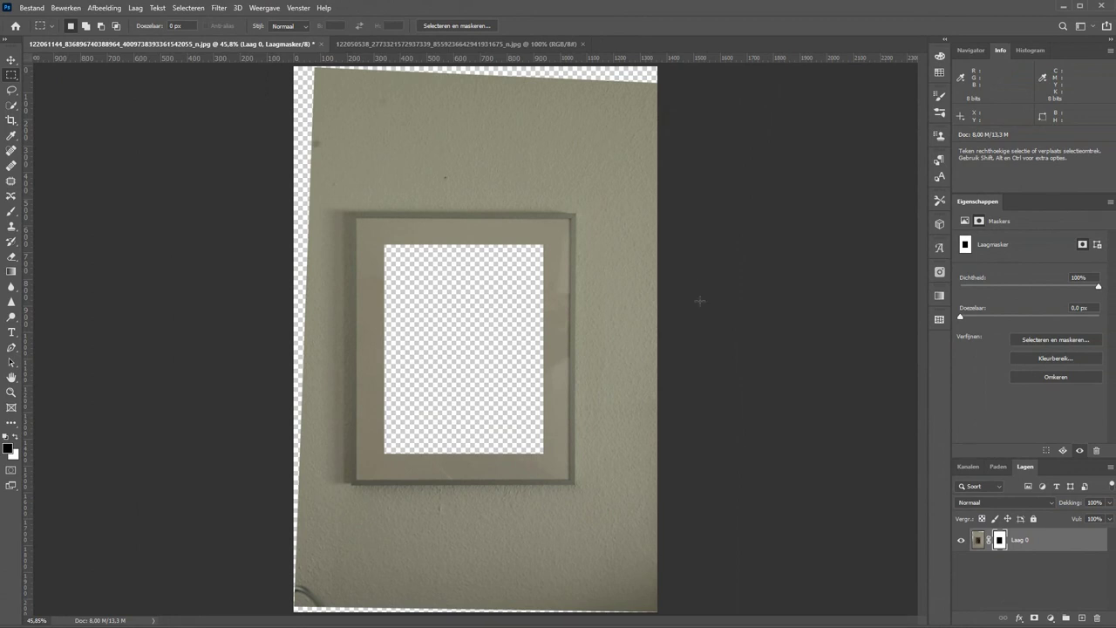
# Step: Copy the dog photo's Achtergrond layer into the wall document as Laag 1
pyautogui.click(386, 41)
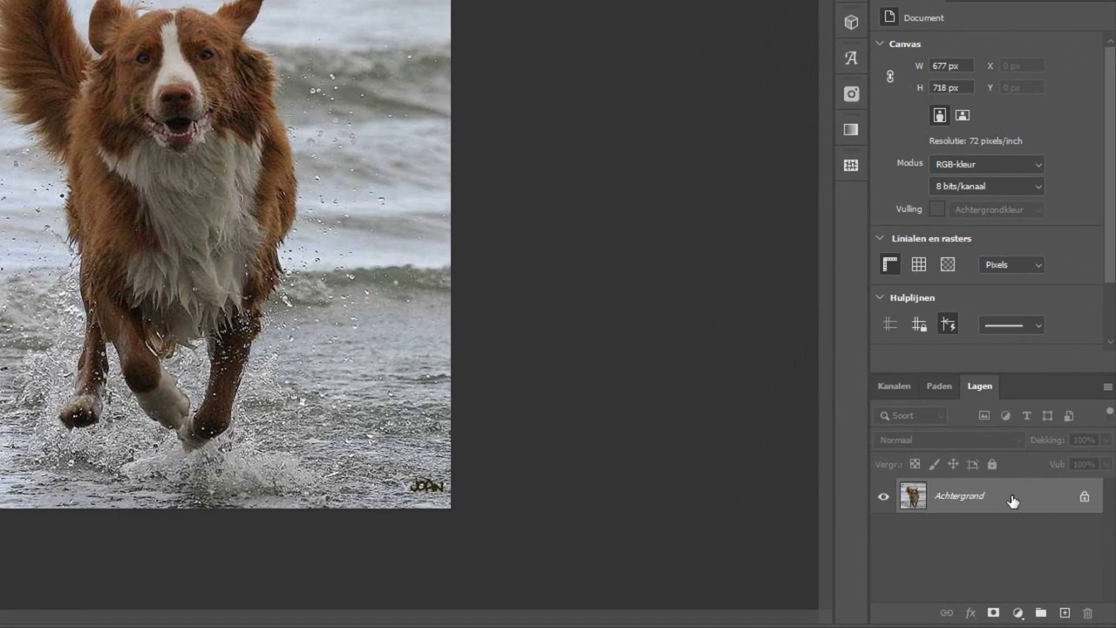
pyautogui.moveTo(1012, 500)
pyautogui.mouseDown()
pyautogui.moveTo(574, 314)
pyautogui.moveTo(343, 157)
pyautogui.moveTo(253, 67)
pyautogui.mouseUp()
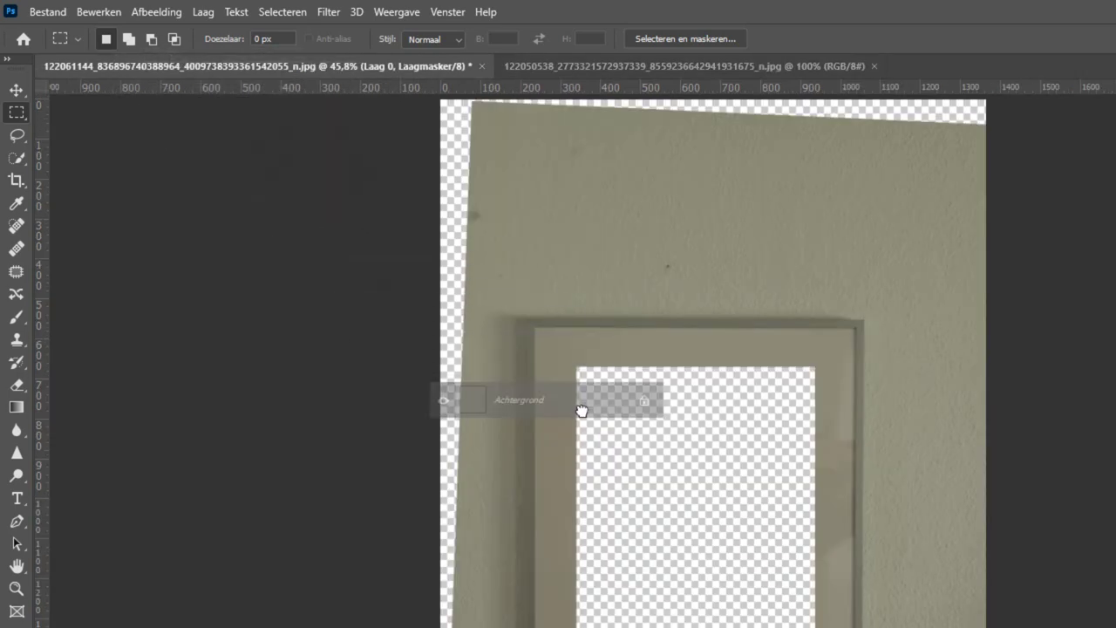
pyautogui.moveTo(253, 66)
pyautogui.mouseDown()
pyautogui.moveTo(722, 523)
pyautogui.moveTo(748, 570)
pyautogui.mouseUp()
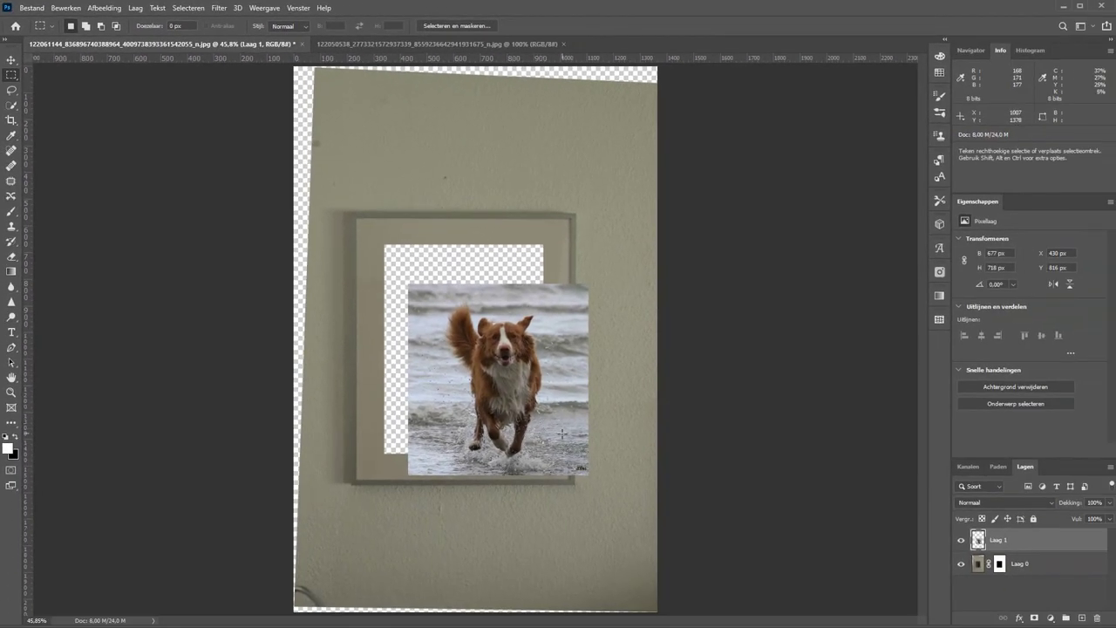
# Step: Move the dog photo left over the frame and enlarge it to about 957 × 1015 px
pyautogui.click(11, 60)
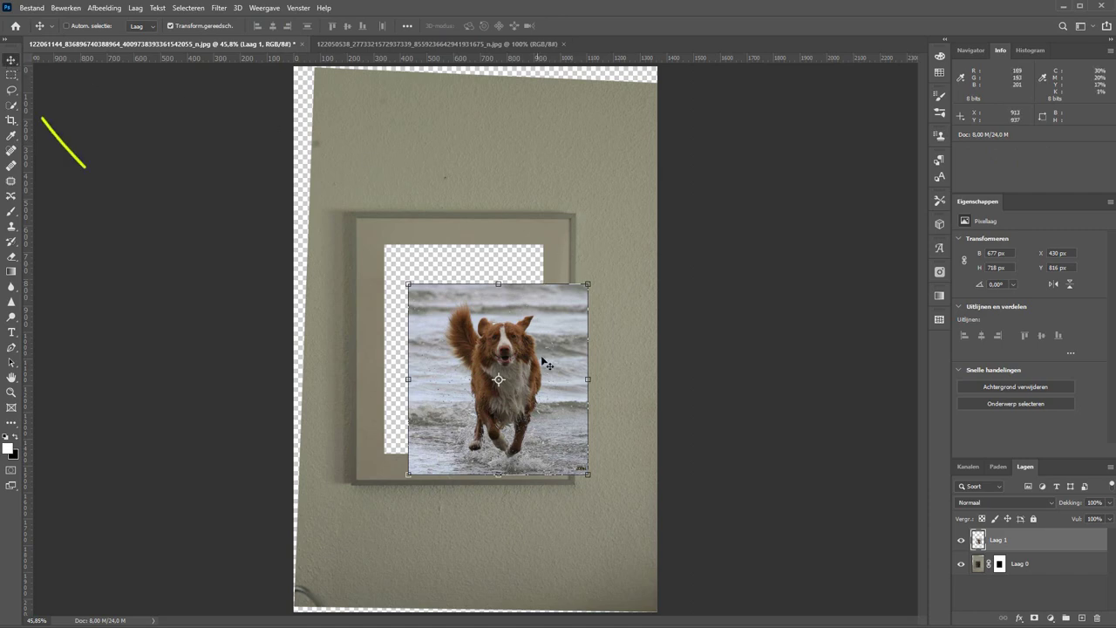
pyautogui.moveTo(553, 402)
pyautogui.mouseDown()
pyautogui.moveTo(494, 407)
pyautogui.moveTo(502, 397)
pyautogui.mouseUp()
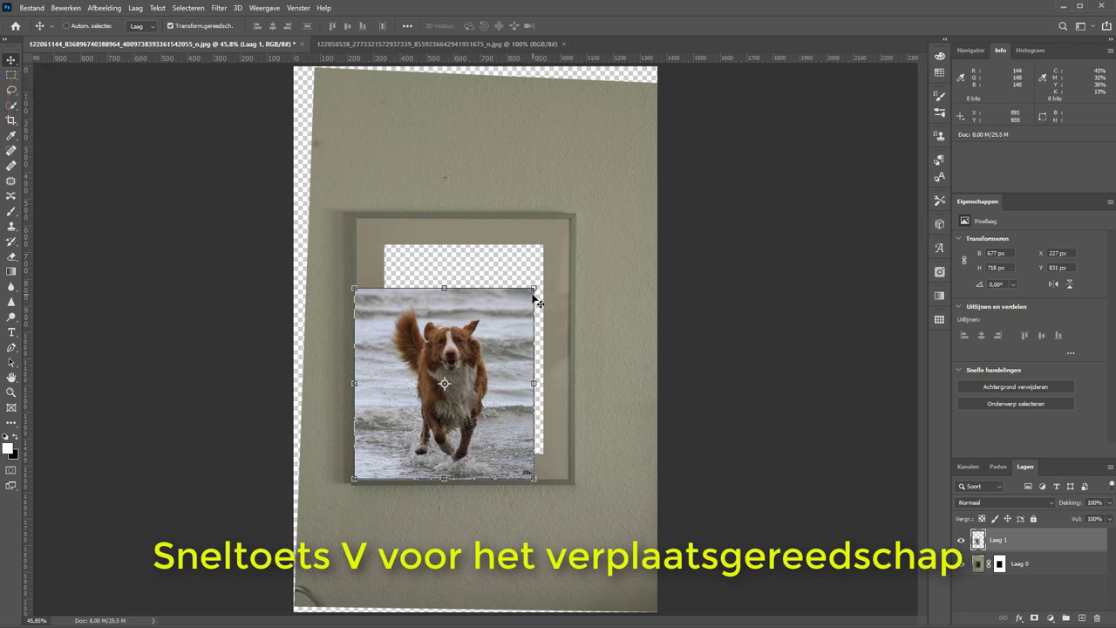
pyautogui.moveTo(534, 287)
pyautogui.mouseDown()
pyautogui.moveTo(538, 245)
pyautogui.moveTo(591, 187)
pyautogui.moveTo(681, 217)
pyautogui.moveTo(681, 331)
pyautogui.moveTo(609, 362)
pyautogui.moveTo(571, 342)
pyautogui.moveTo(482, 194)
pyautogui.moveTo(482, 147)
pyautogui.moveTo(584, 160)
pyautogui.moveTo(591, 182)
pyautogui.moveTo(491, 282)
pyautogui.moveTo(493, 305)
pyautogui.moveTo(443, 297)
pyautogui.moveTo(534, 261)
pyautogui.moveTo(554, 211)
pyautogui.moveTo(599, 176)
pyautogui.moveTo(587, 186)
pyautogui.mouseUp()
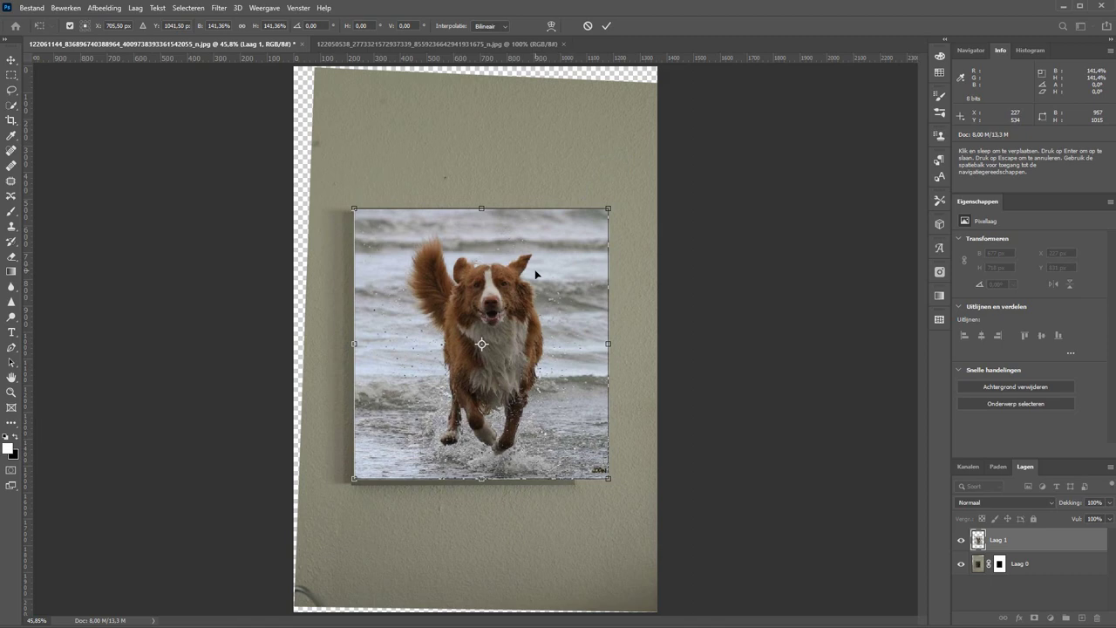
pyautogui.press('Return')
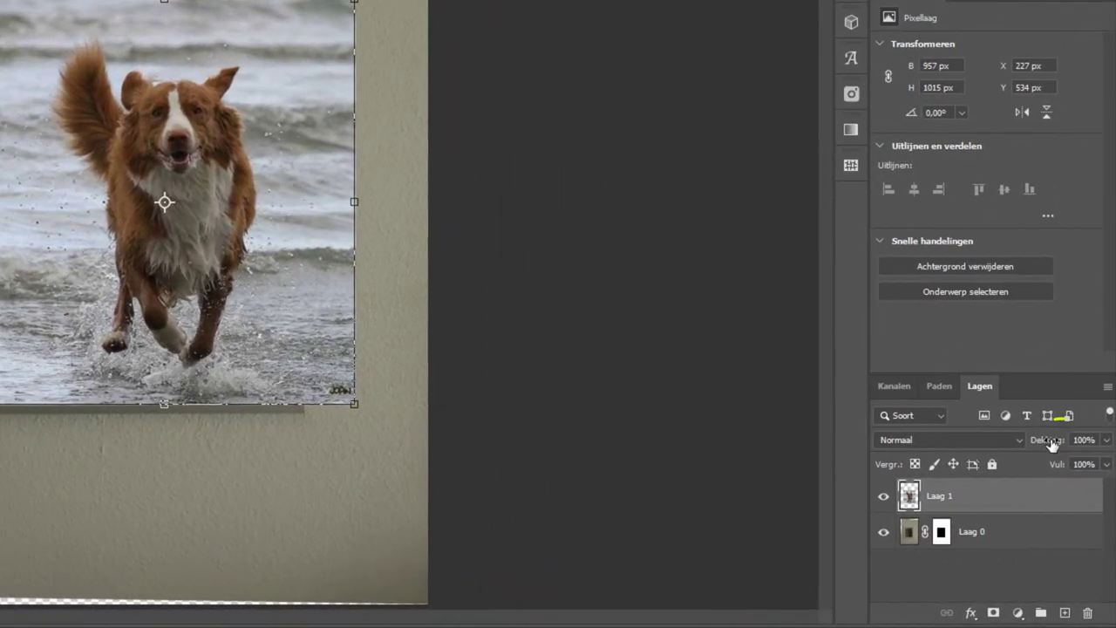
# Step: Lower Laag 1's opacity and align it over the frame edges at 981 × 1041 px
pyautogui.moveTo(1074, 505); pyautogui.dragTo(1060, 505)
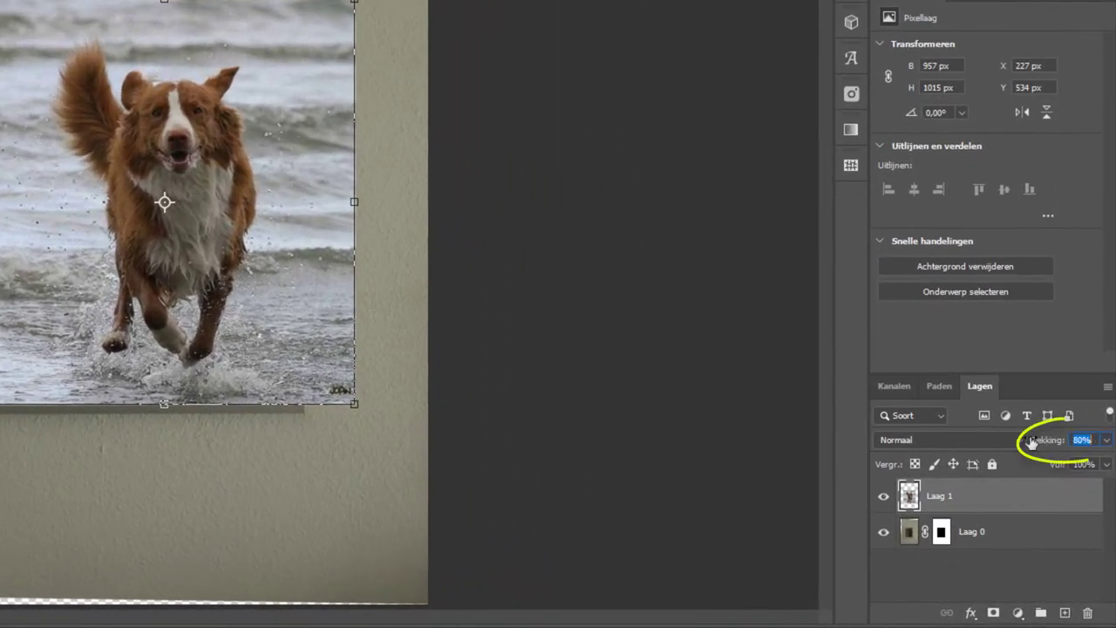
pyautogui.moveTo(1031, 442); pyautogui.dragTo(1013, 440)
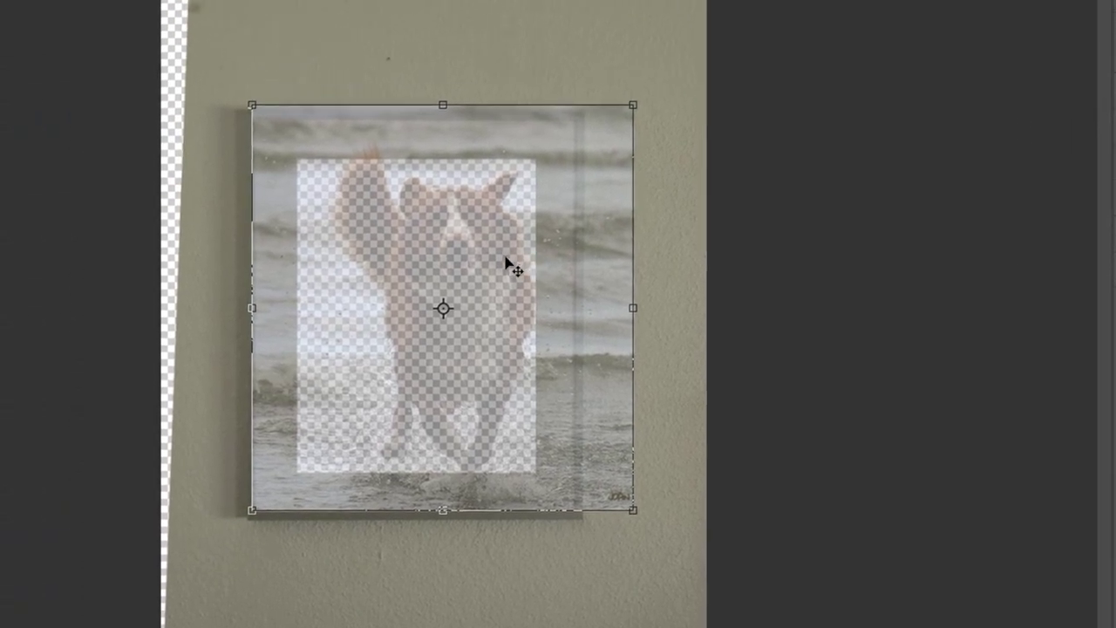
pyautogui.moveTo(506, 263); pyautogui.dragTo(474, 286)
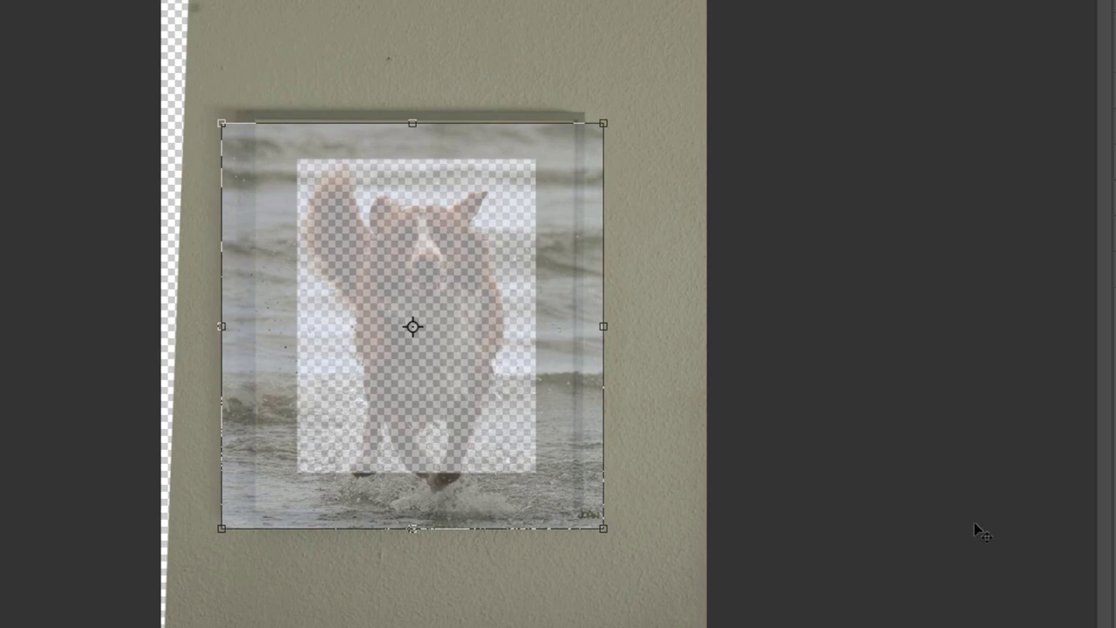
pyautogui.moveTo(605, 528); pyautogui.dragTo(614, 539)
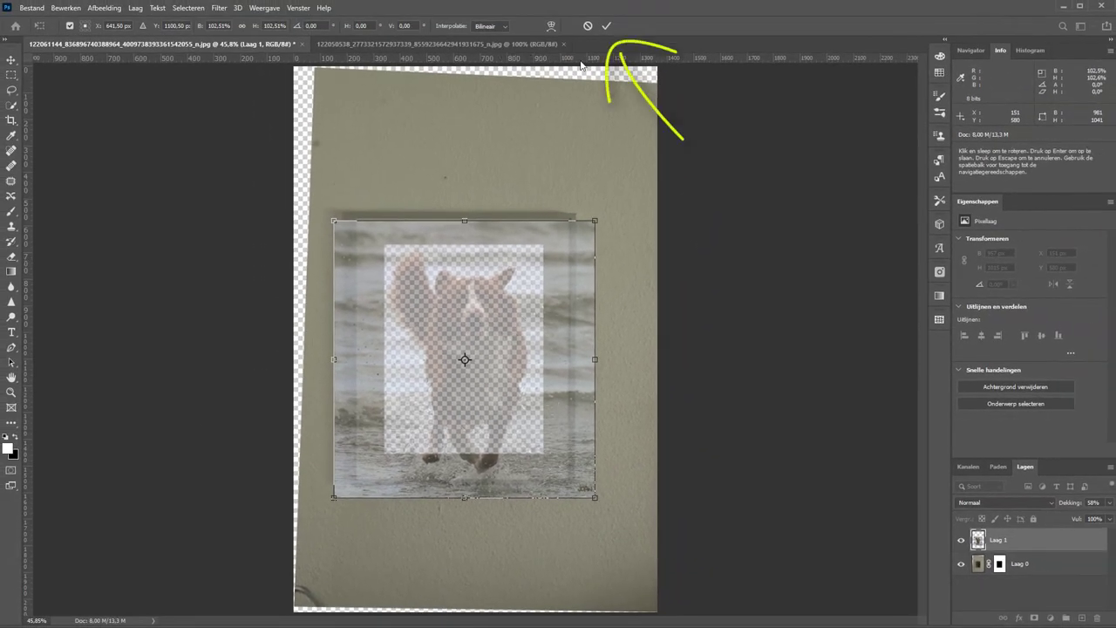
pyautogui.click(608, 27)
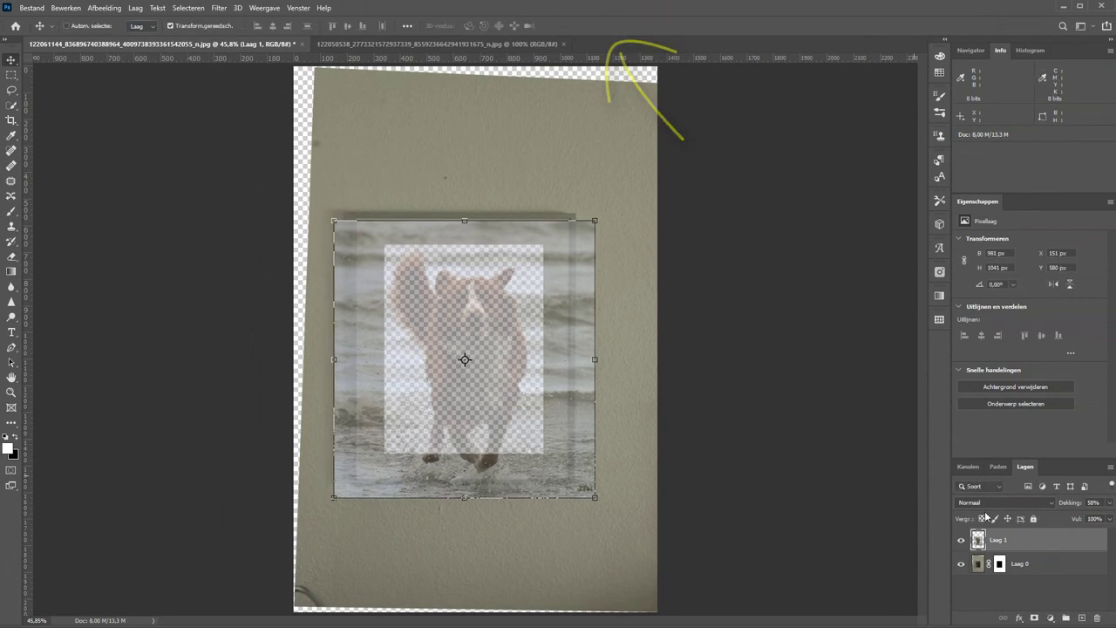
pyautogui.click(1094, 503)
pyautogui.write('100')
# Step: Return Laag 1 to 100% opacity and move it beneath Laag 0 so the dog shows through the frame
pyautogui.press('Return')
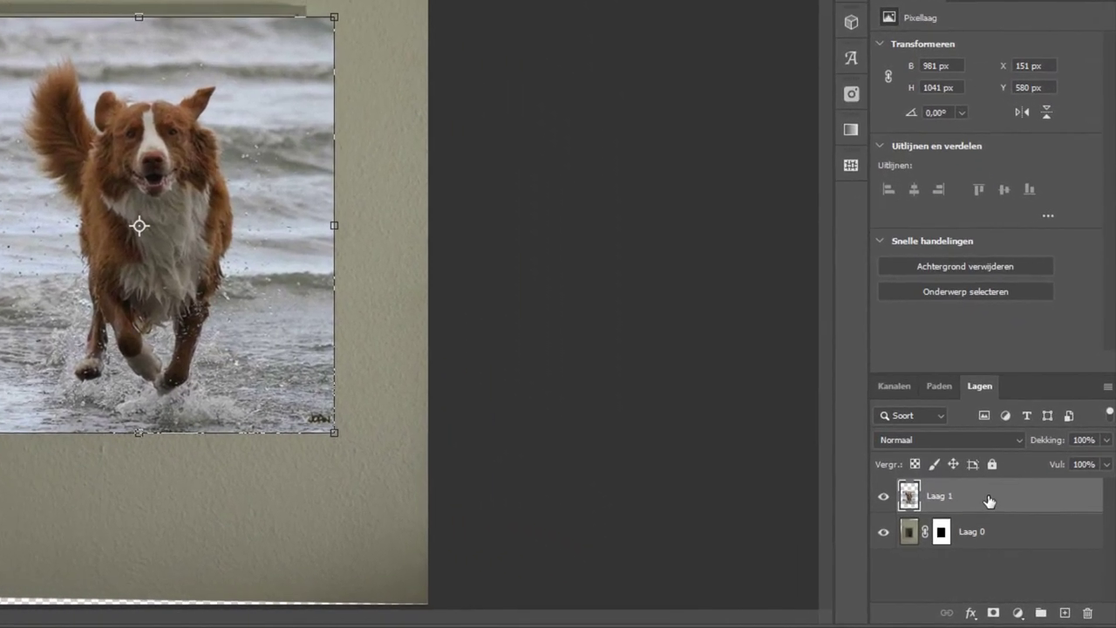
pyautogui.moveTo(993, 498); pyautogui.dragTo(999, 553)
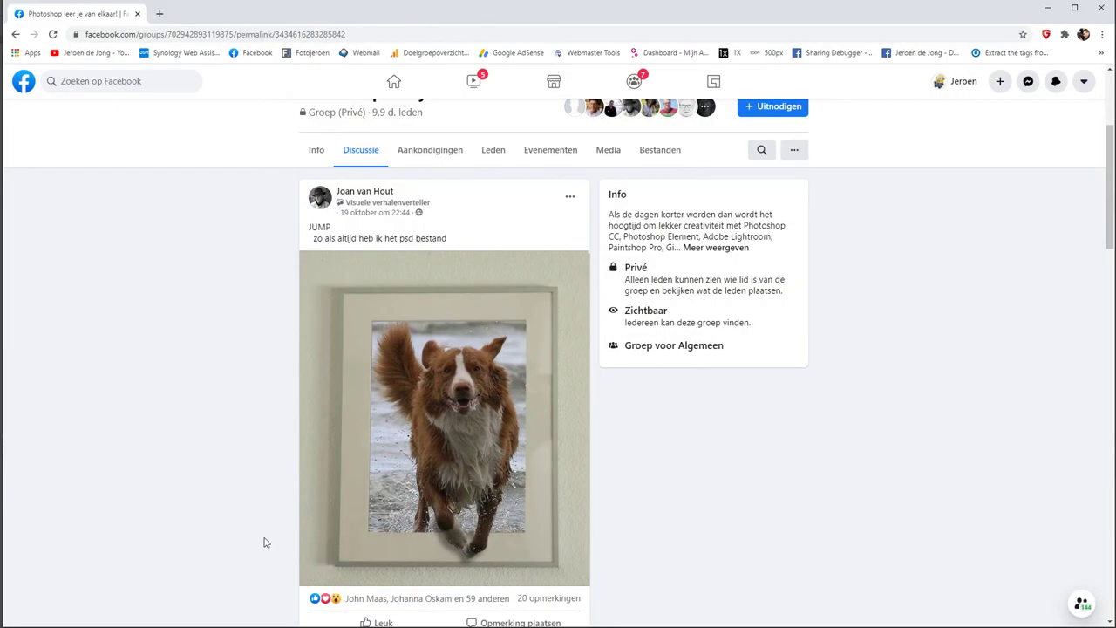
pyautogui.scroll(-1, 266, 543)
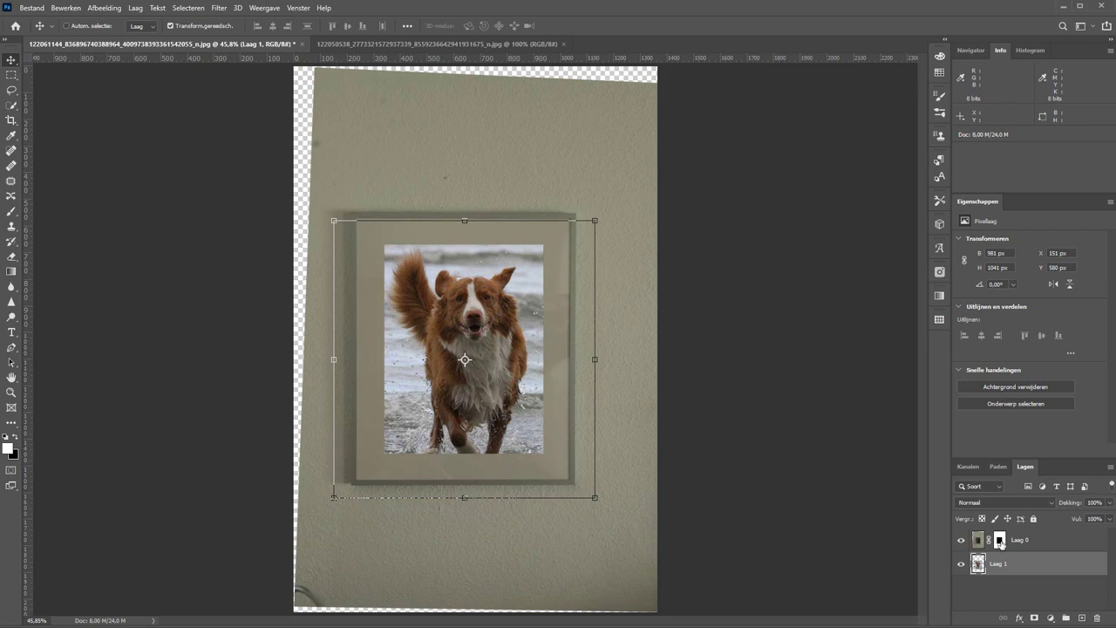
# Step: Target the Laag 0 layer mask and zoom in on the dog's feet at the mat's lower edge
pyautogui.click(1001, 540)
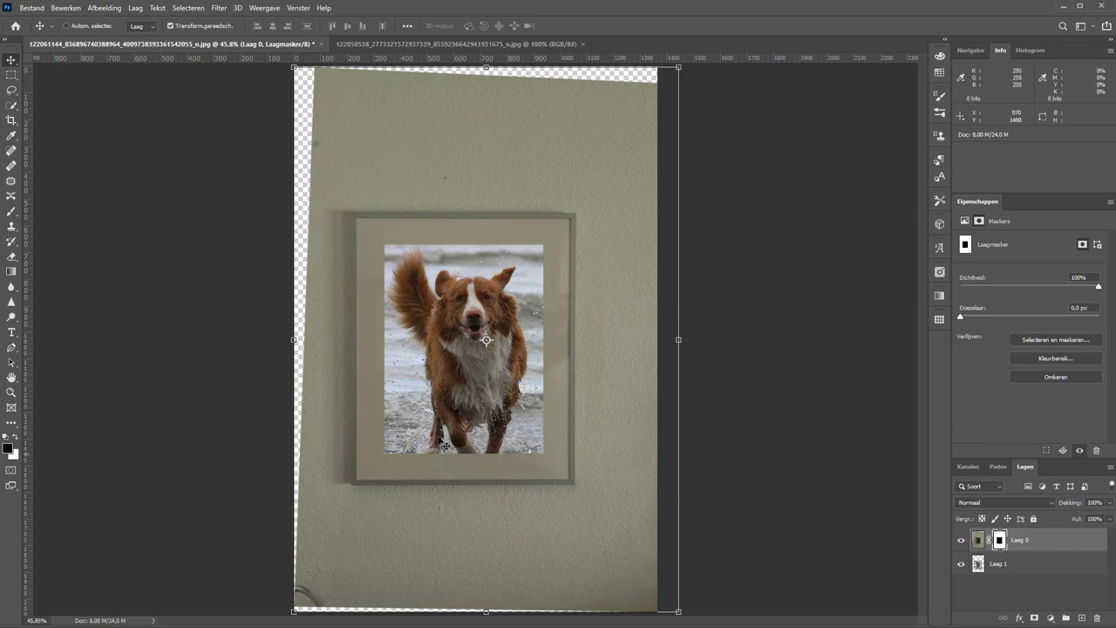
pyautogui.press('z')
pyautogui.moveTo(398, 416)
pyautogui.mouseDown()
pyautogui.moveTo(521, 490)
pyautogui.moveTo(555, 495)
pyautogui.mouseUp()
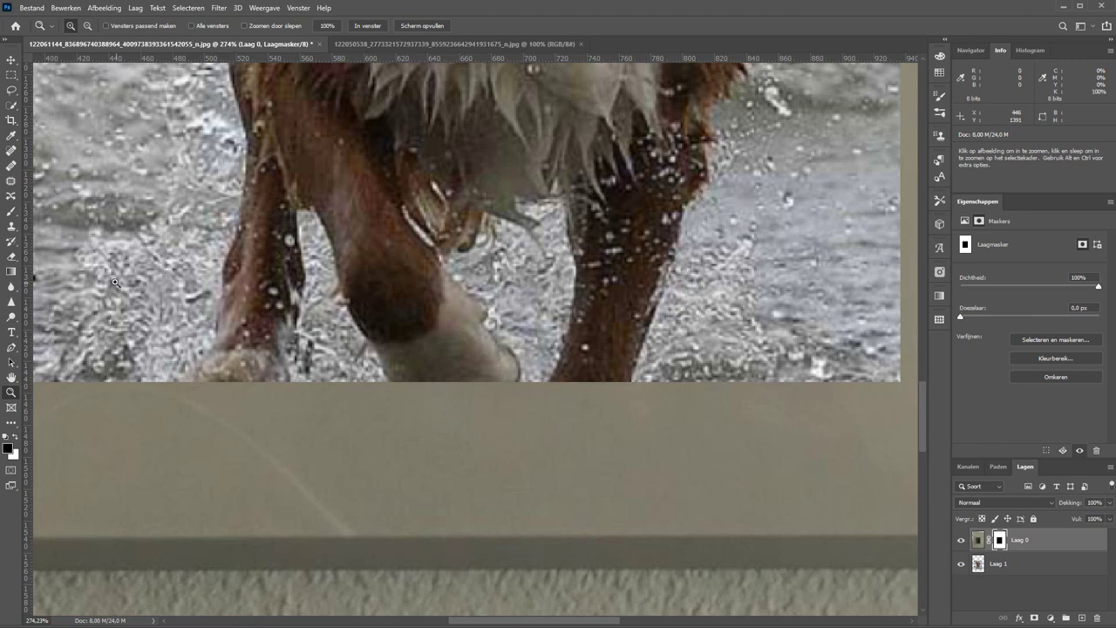
# Step: Paint the hoof back over the mat on Laag 0's mask with an 88 px brush
pyautogui.click(12, 213)
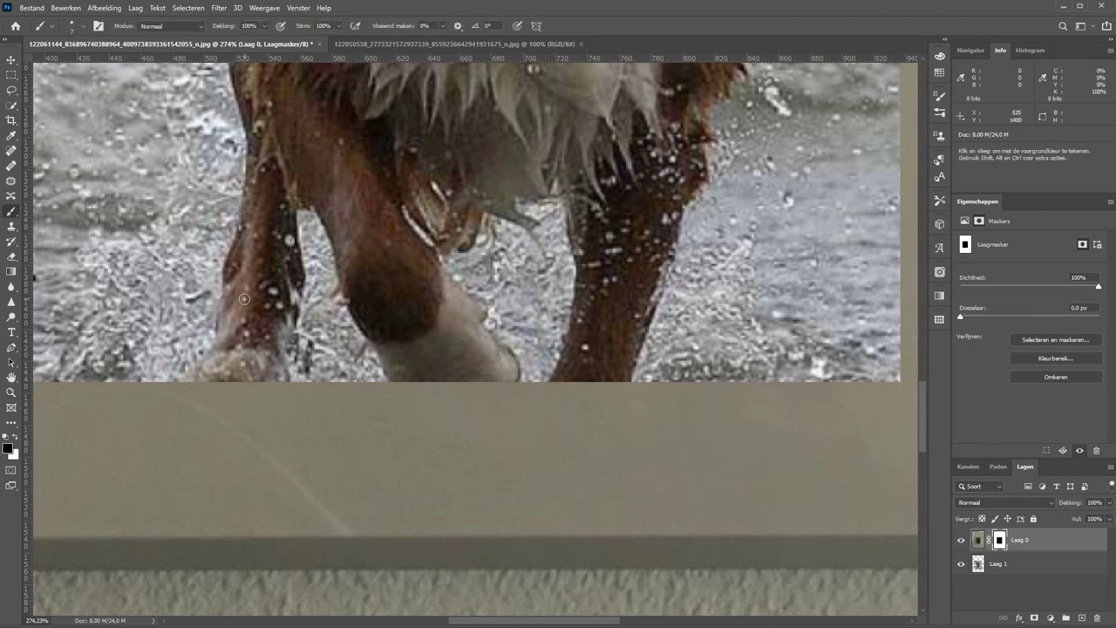
pyautogui.rightClick(367, 321)
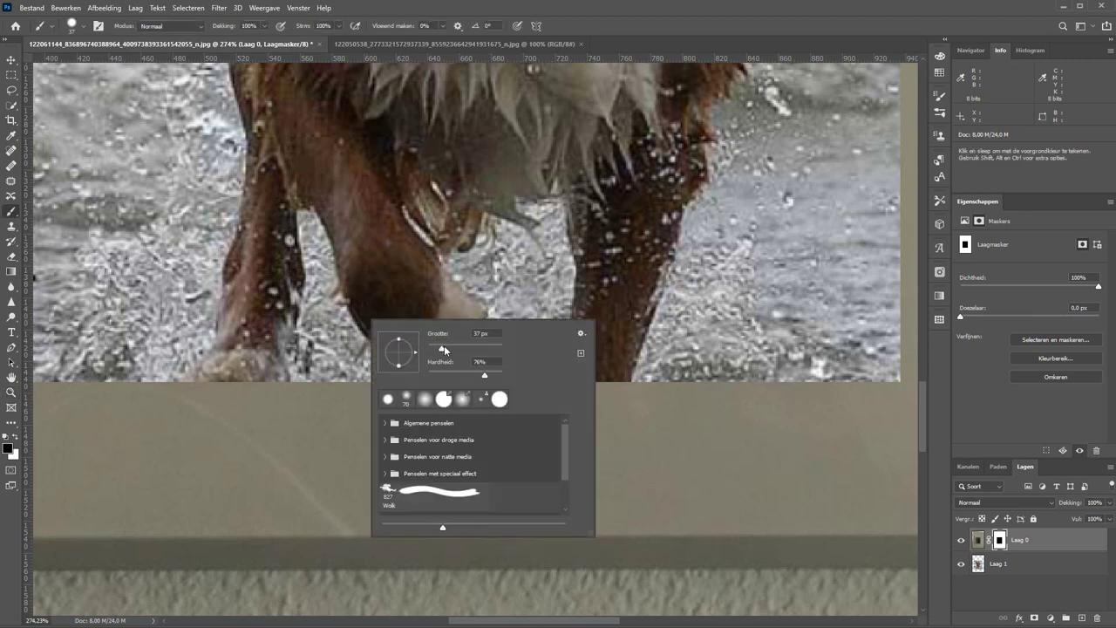
pyautogui.moveTo(444, 345); pyautogui.dragTo(455, 349)
pyautogui.moveTo(386, 324)
pyautogui.mouseDown()
pyautogui.moveTo(398, 324)
pyautogui.moveTo(439, 408)
pyautogui.moveTo(536, 428)
pyautogui.moveTo(519, 479)
pyautogui.moveTo(567, 456)
pyautogui.moveTo(585, 411)
pyautogui.moveTo(632, 410)
pyautogui.moveTo(574, 373)
pyautogui.moveTo(504, 486)
pyautogui.moveTo(514, 529)
pyautogui.moveTo(573, 535)
pyautogui.moveTo(575, 552)
pyautogui.mouseUp()
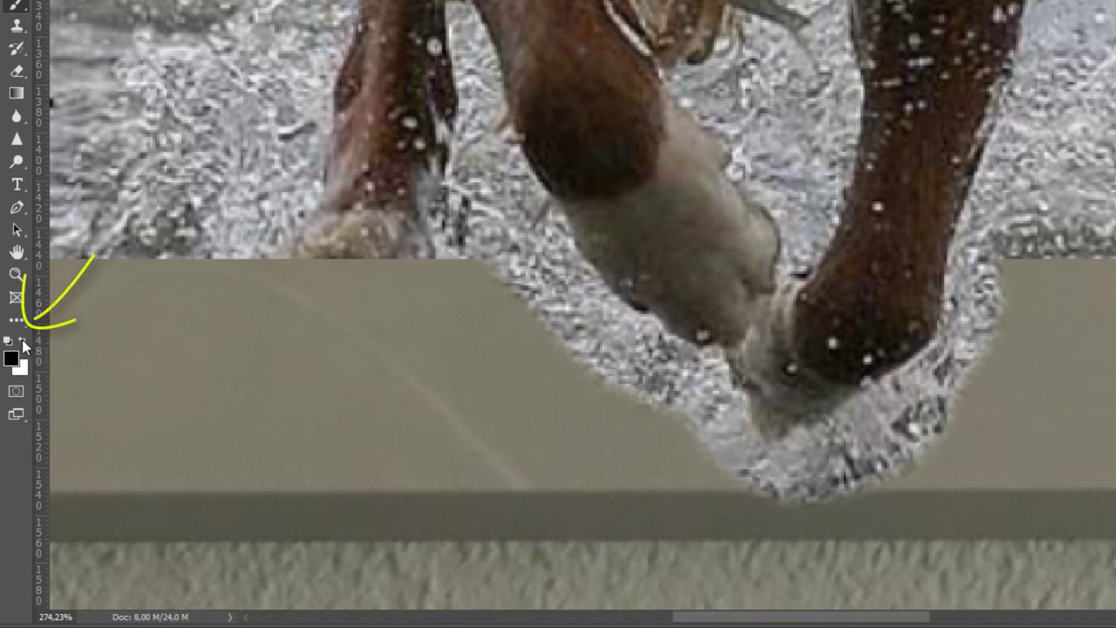
# Step: With white at about 39 px, paint the mat over the water along the paw edge
pyautogui.click(22, 342)
pyautogui.rightClick(549, 295)
pyautogui.moveTo(663, 339); pyautogui.dragTo(645, 340)
pyautogui.press('Return')
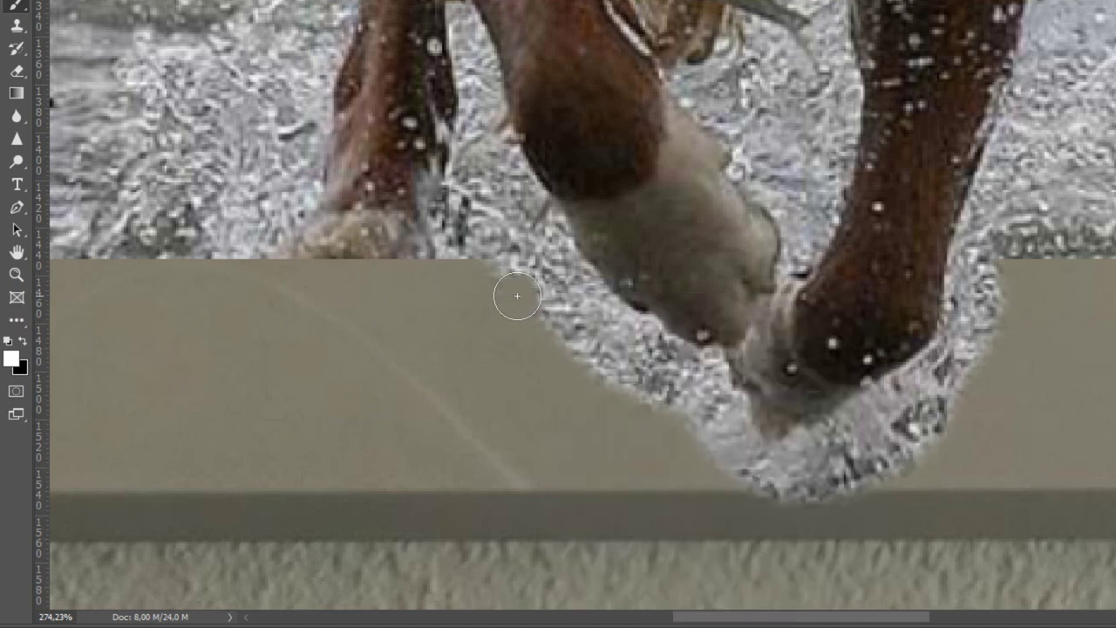
pyautogui.moveTo(517, 295)
pyautogui.mouseDown()
pyautogui.moveTo(687, 410)
pyautogui.moveTo(992, 282)
pyautogui.moveTo(984, 361)
pyautogui.moveTo(820, 479)
pyautogui.moveTo(687, 438)
pyautogui.moveTo(553, 319)
pyautogui.moveTo(588, 307)
pyautogui.moveTo(576, 287)
pyautogui.moveTo(494, 287)
pyautogui.moveTo(573, 285)
pyautogui.moveTo(637, 334)
pyautogui.mouseUp()
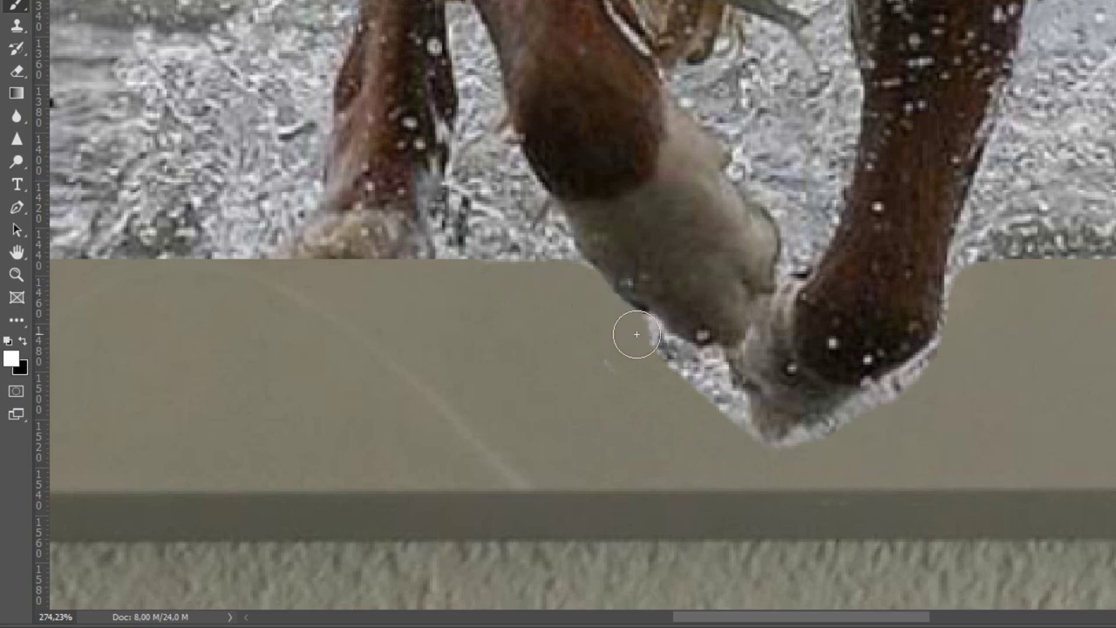
pyautogui.rightClick(668, 340)
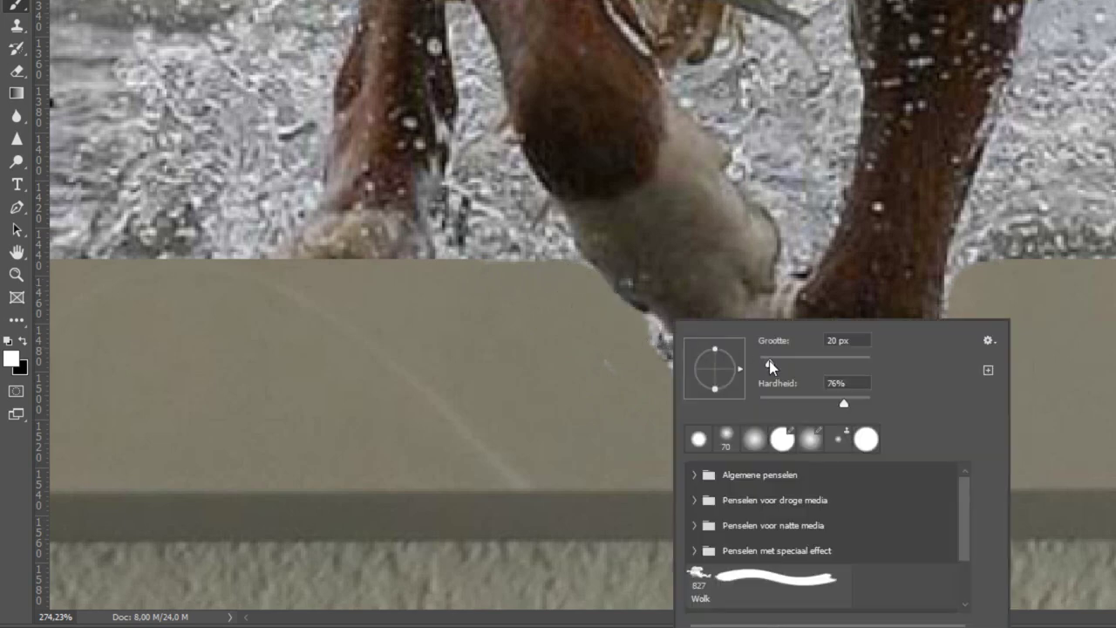
# Step: Zoom in and paint away the light fringe along the upper fur edge
pyautogui.press('Return')
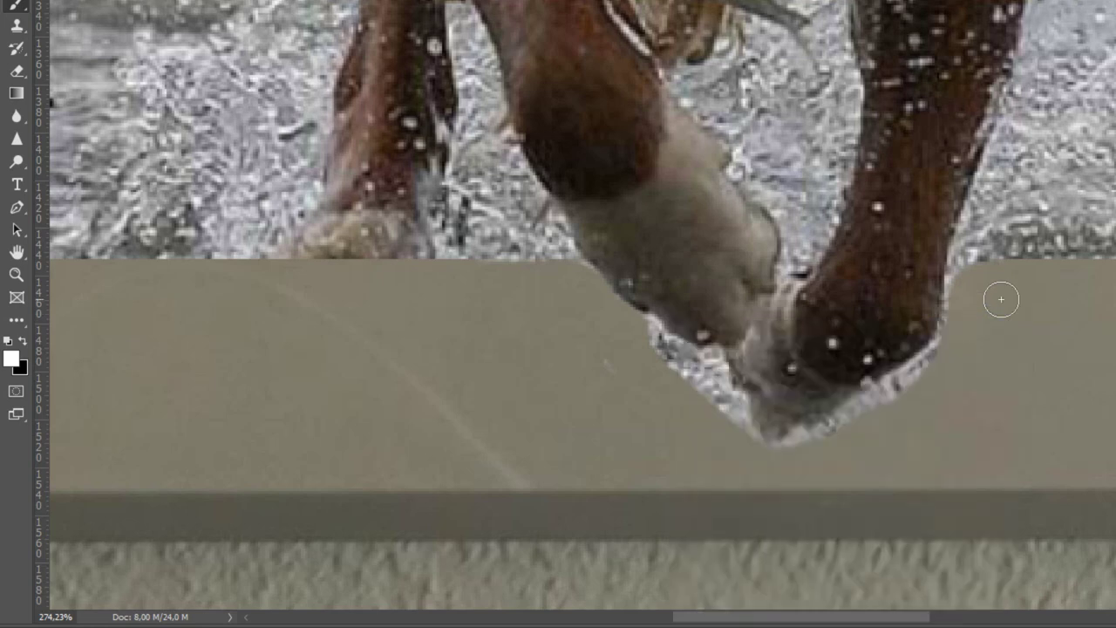
pyautogui.scroll(2, 1004, 322)
pyautogui.scroll(3, 1008, 330)
pyautogui.scroll(1, 1007, 330)
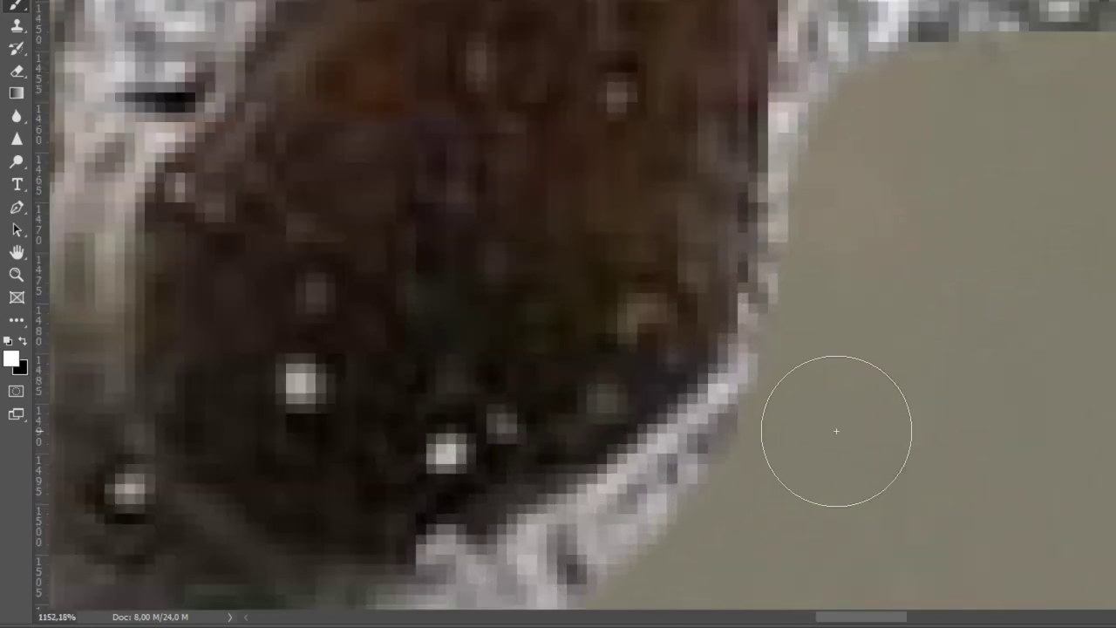
pyautogui.moveTo(738, 452)
pyautogui.mouseDown()
pyautogui.moveTo(778, 205)
pyautogui.moveTo(776, 56)
pyautogui.mouseUp()
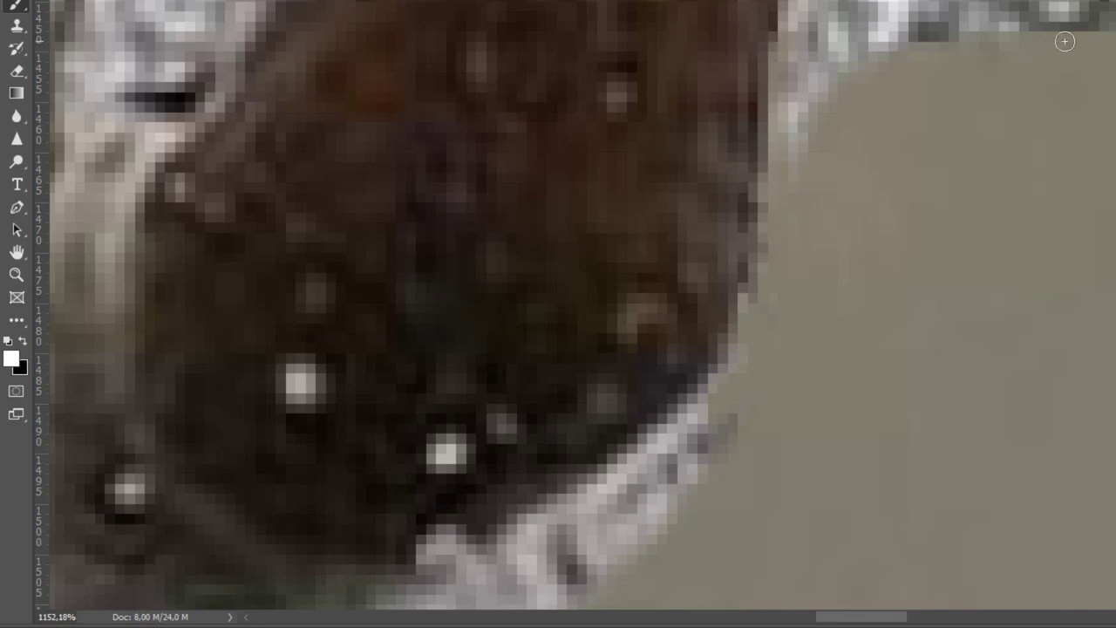
pyautogui.keyDown('shift'); pyautogui.click(1070, 41); pyautogui.keyUp('shift')
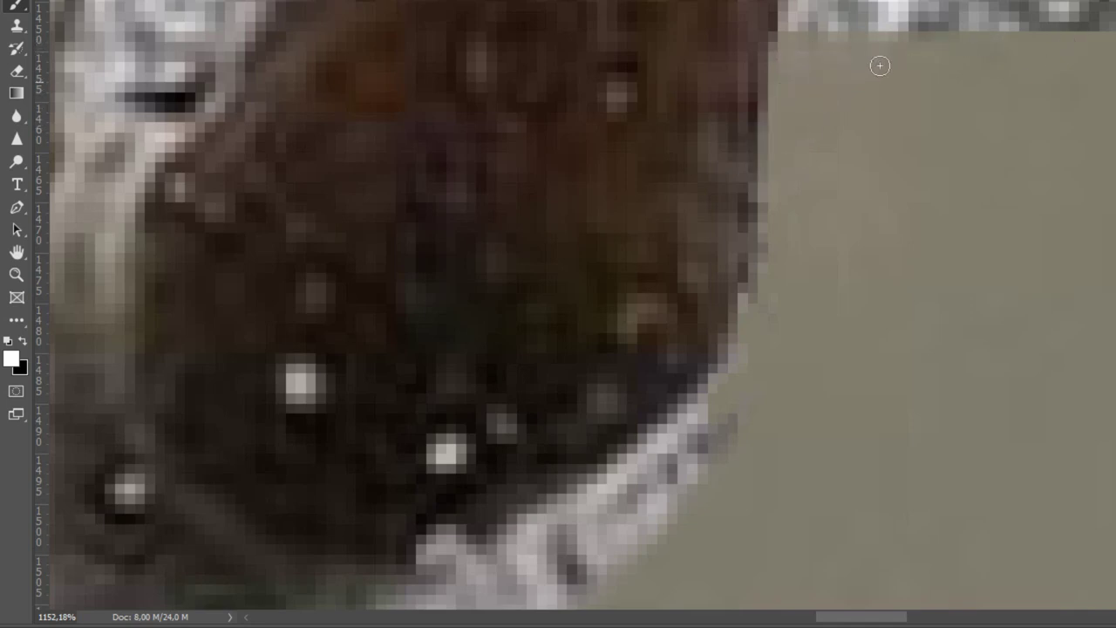
# Step: Paint over the white fringe along the lower paw edges, extending the mat edge neatly
pyautogui.scroll(-5, 881, 65)
pyautogui.press(']')
pyautogui.press(']')
pyautogui.moveTo(661, 190)
pyautogui.mouseDown()
pyautogui.moveTo(337, 406)
pyautogui.moveTo(568, 302)
pyautogui.mouseUp()
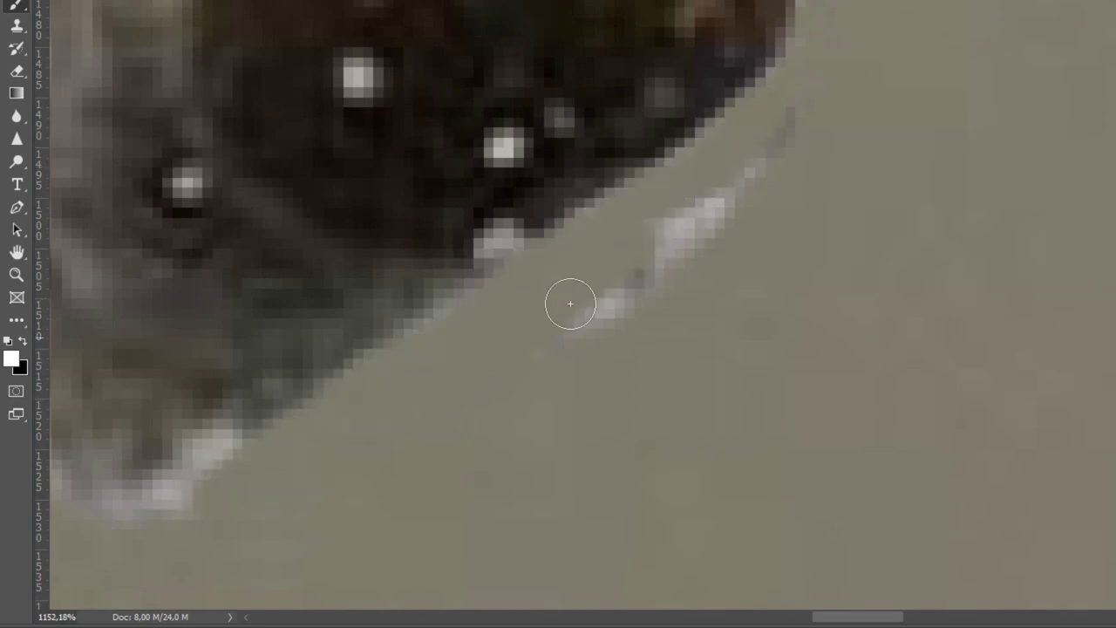
pyautogui.scroll(-5, 568, 302)
pyautogui.moveTo(541, 239); pyautogui.dragTo(419, 27)
pyautogui.scroll(-5, 540, 239)
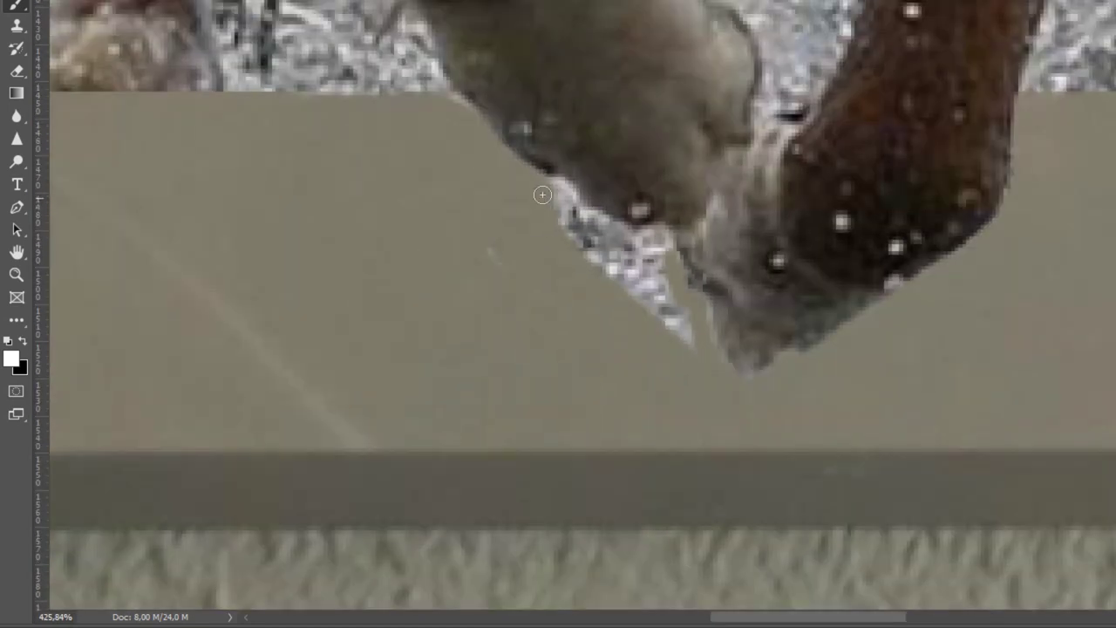
pyautogui.moveTo(534, 183)
pyautogui.mouseDown()
pyautogui.moveTo(625, 239)
pyautogui.moveTo(711, 338)
pyautogui.moveTo(583, 247)
pyautogui.mouseUp()
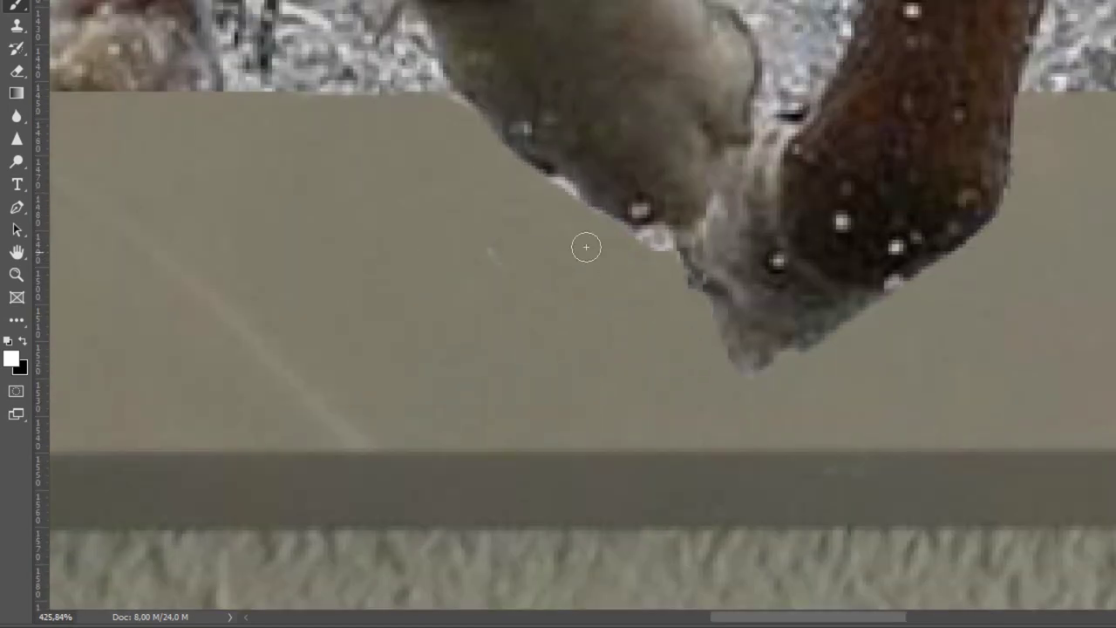
pyautogui.moveTo(543, 212); pyautogui.dragTo(561, 189)
# Step: Cover the remaining light fur fringe with mat colour
pyautogui.scroll(-2, 572, 244)
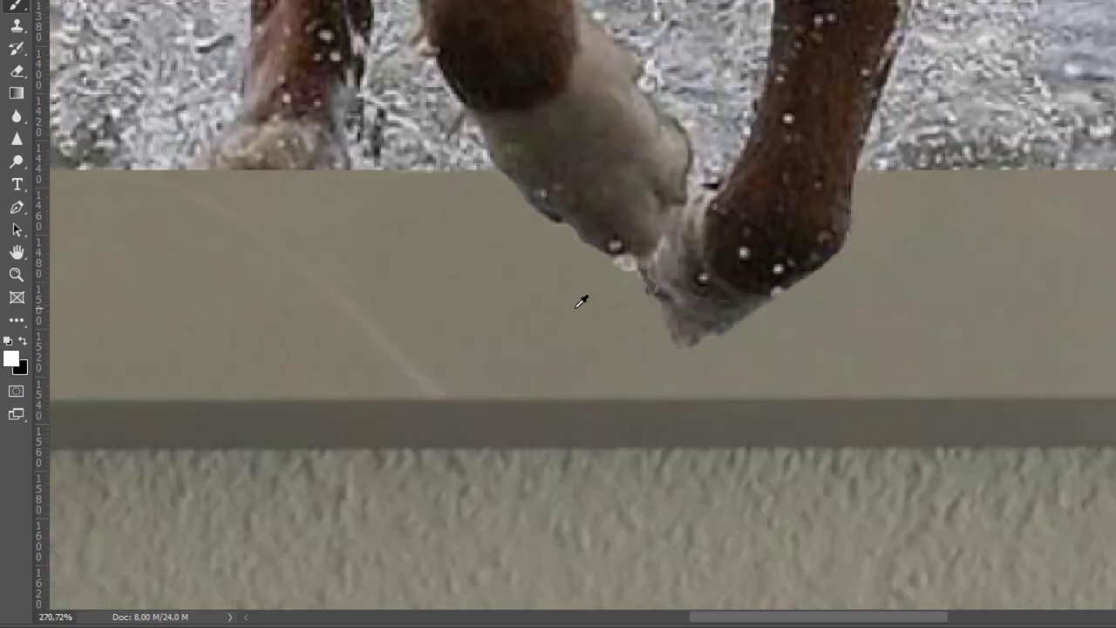
pyautogui.scroll(-5, 576, 323)
pyautogui.scroll(2, 611, 322)
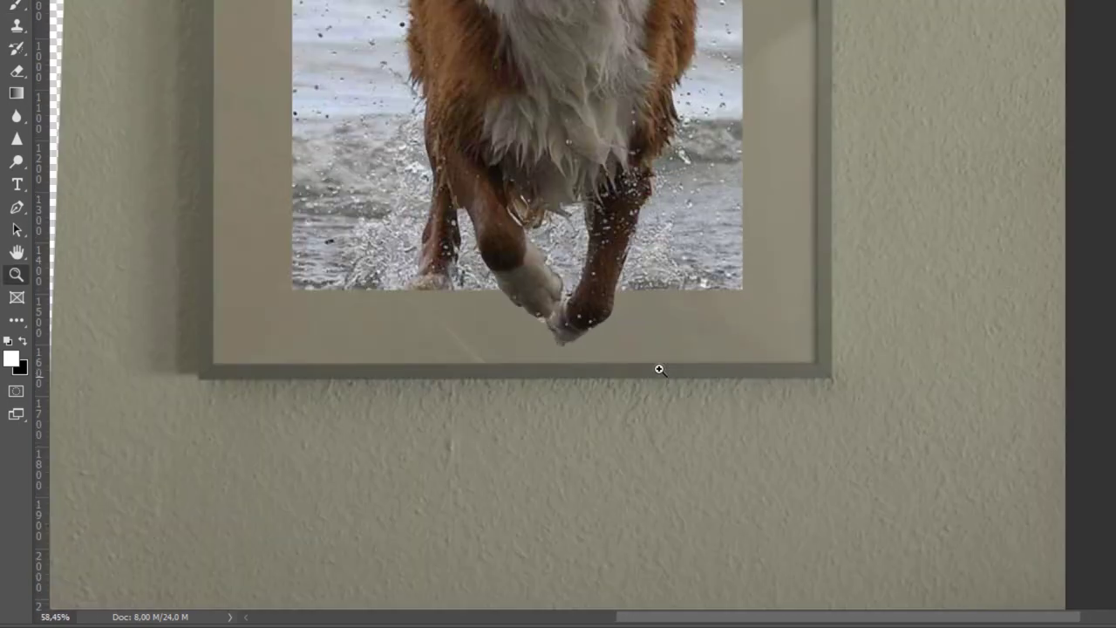
pyautogui.scroll(4, 658, 369)
pyautogui.scroll(2, 653, 120)
pyautogui.scroll(4, 639, 107)
pyautogui.moveTo(665, 179); pyautogui.dragTo(731, 199)
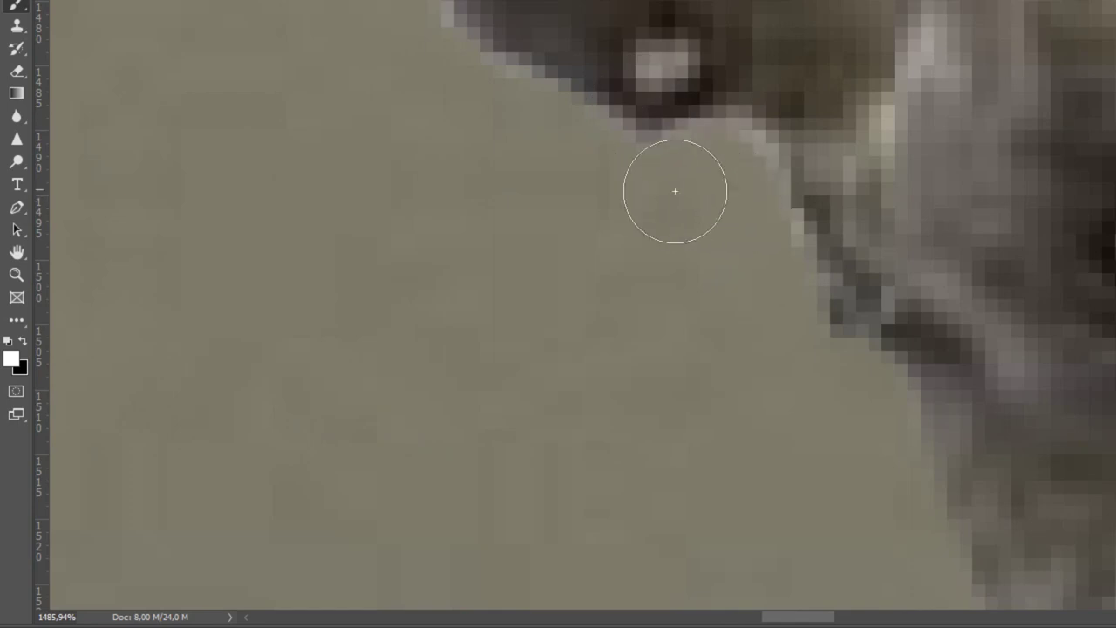
pyautogui.scroll(-10, 664, 187)
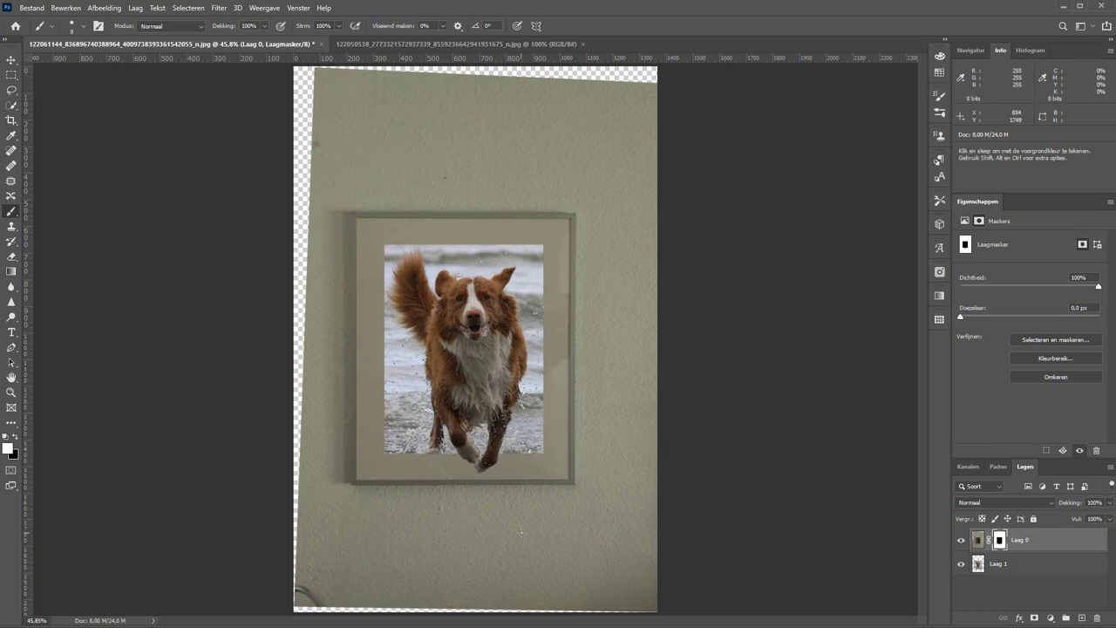
# Step: Zoom in on the feet, make the brush smaller, and select the Laag 1 dog photo layer
pyautogui.press('z')
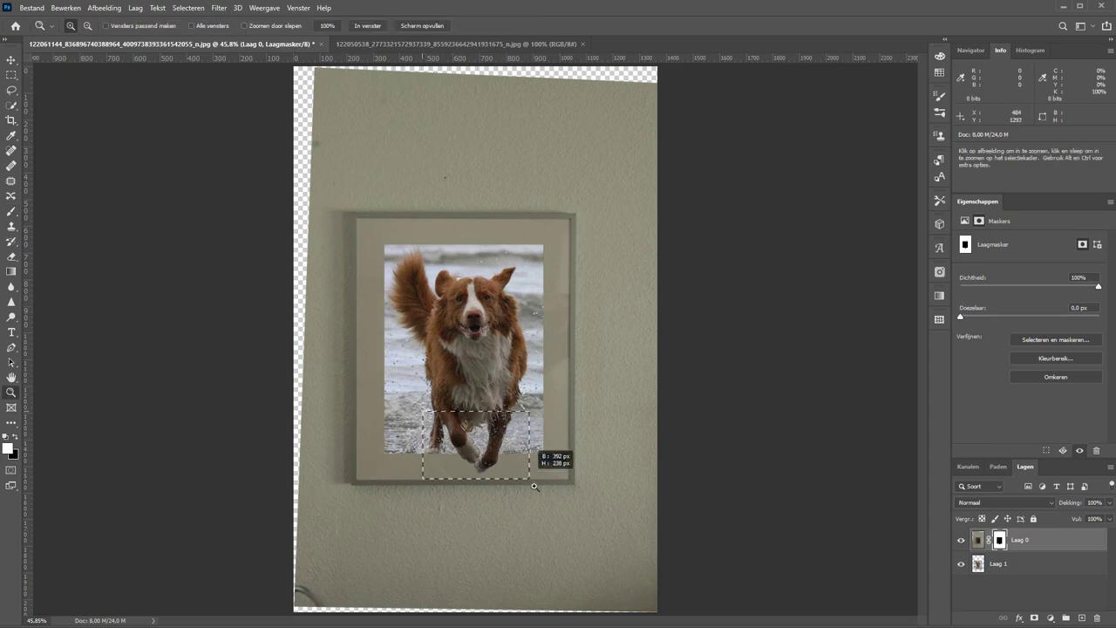
pyautogui.moveTo(424, 410); pyautogui.dragTo(534, 482)
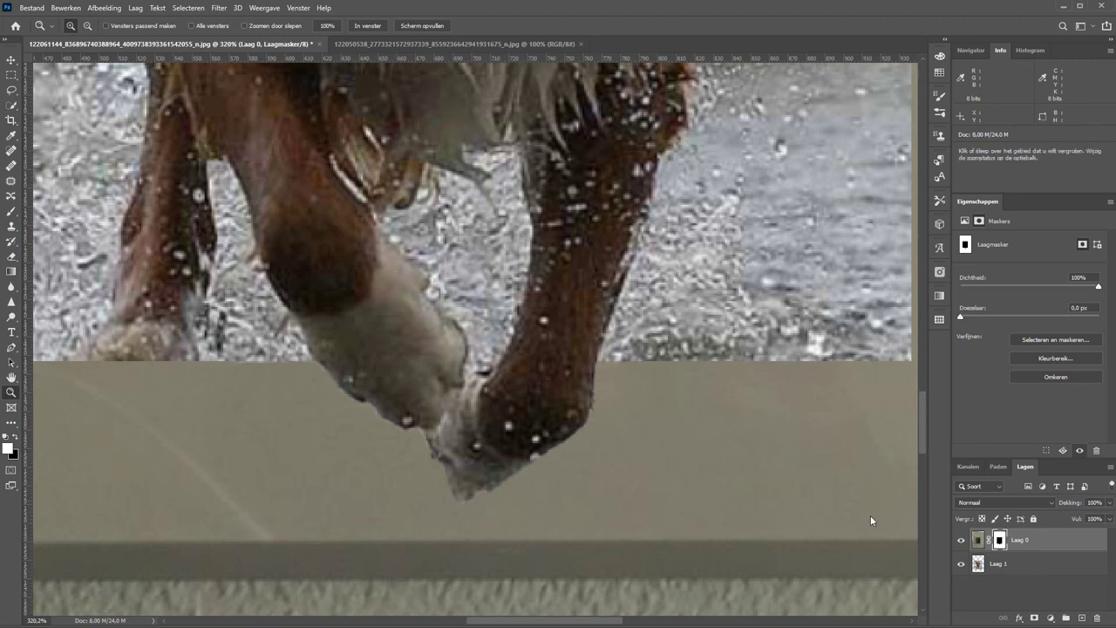
pyautogui.press('b')
pyautogui.press('[')
pyautogui.press('[')
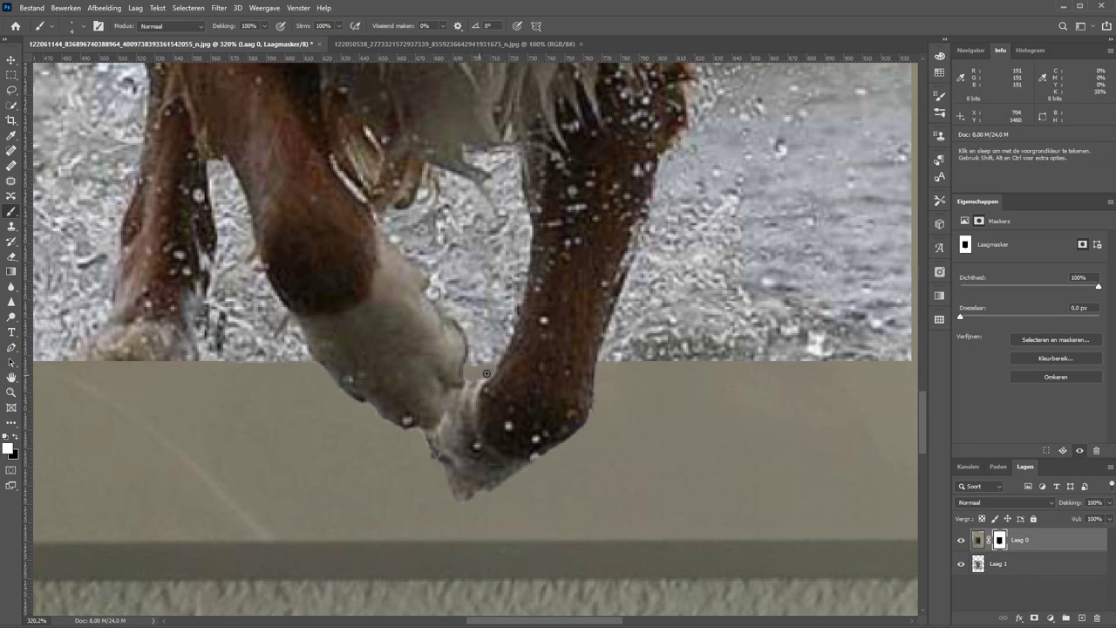
pyautogui.click(978, 564)
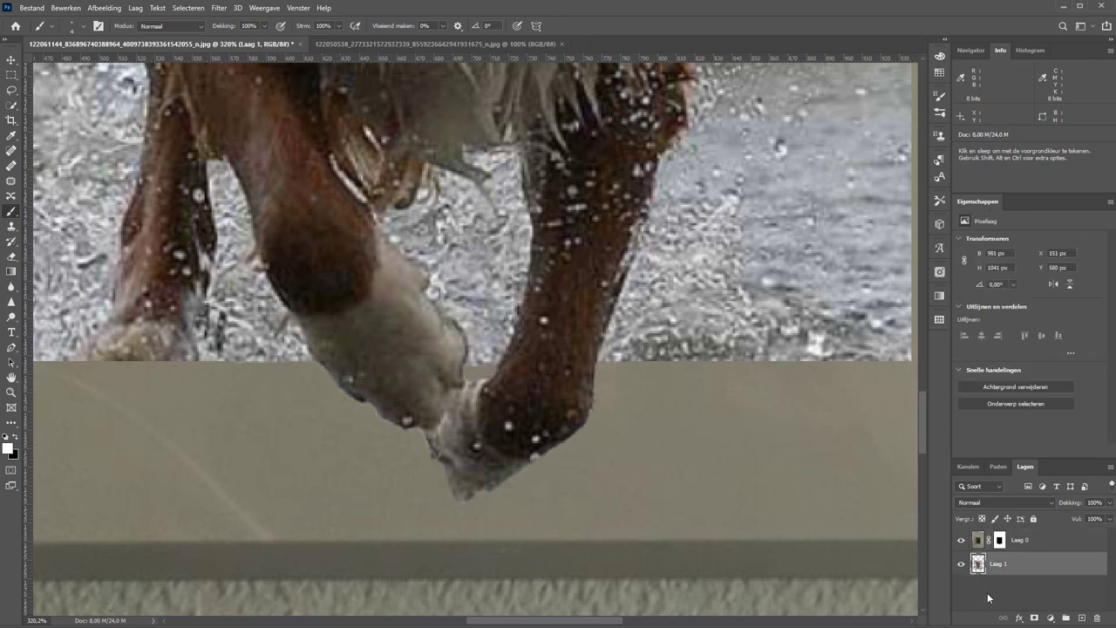
# Step: Quick-select both lower front legs and paws, subtracting the water between them
pyautogui.click(11, 105)
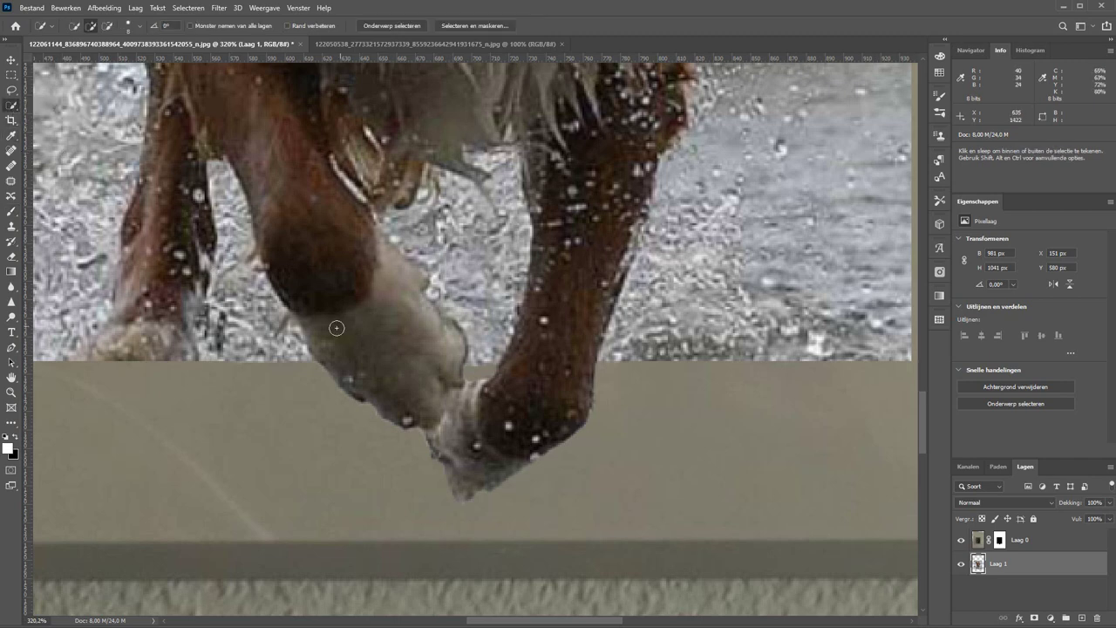
pyautogui.moveTo(337, 328)
pyautogui.mouseDown()
pyautogui.moveTo(324, 349)
pyautogui.moveTo(456, 425)
pyautogui.mouseUp()
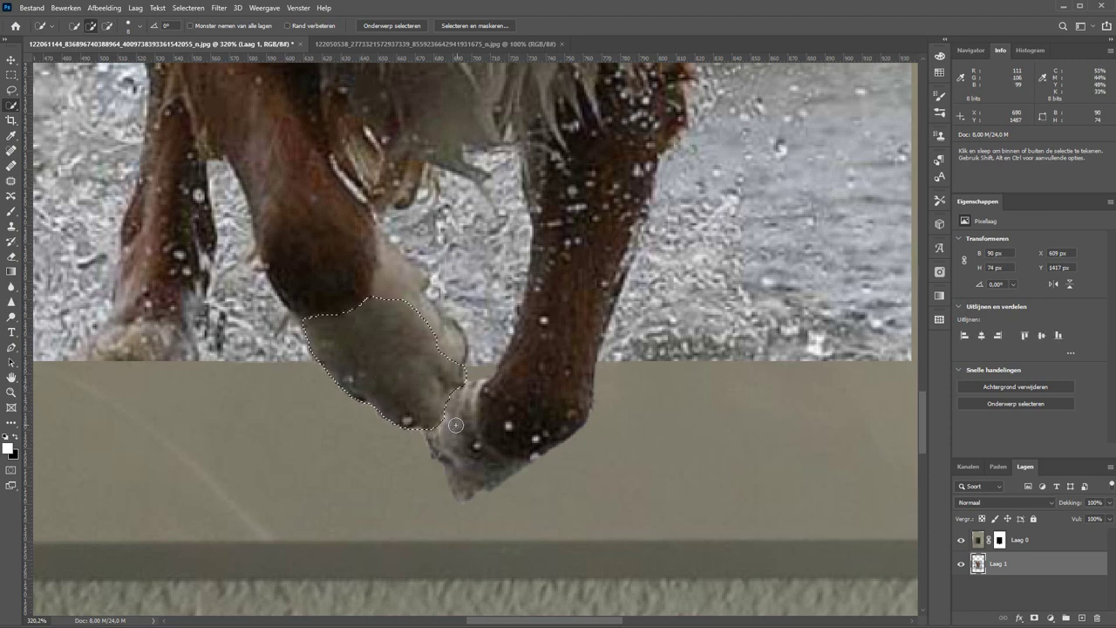
pyautogui.click(533, 434)
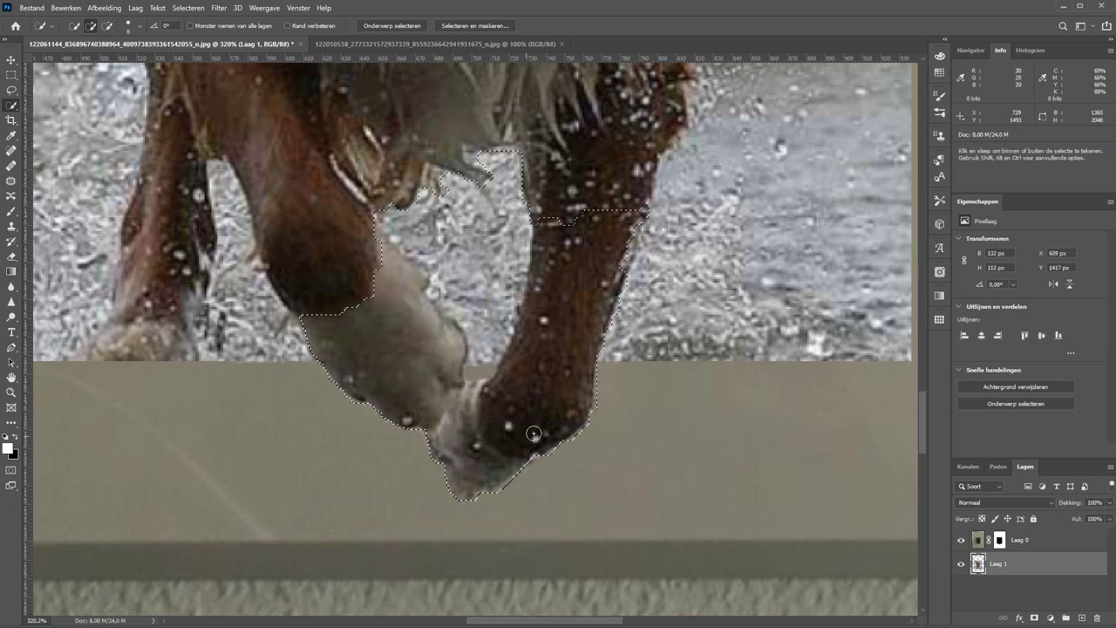
pyautogui.keyDown('alt'); pyautogui.click(407, 229); pyautogui.keyUp('alt')
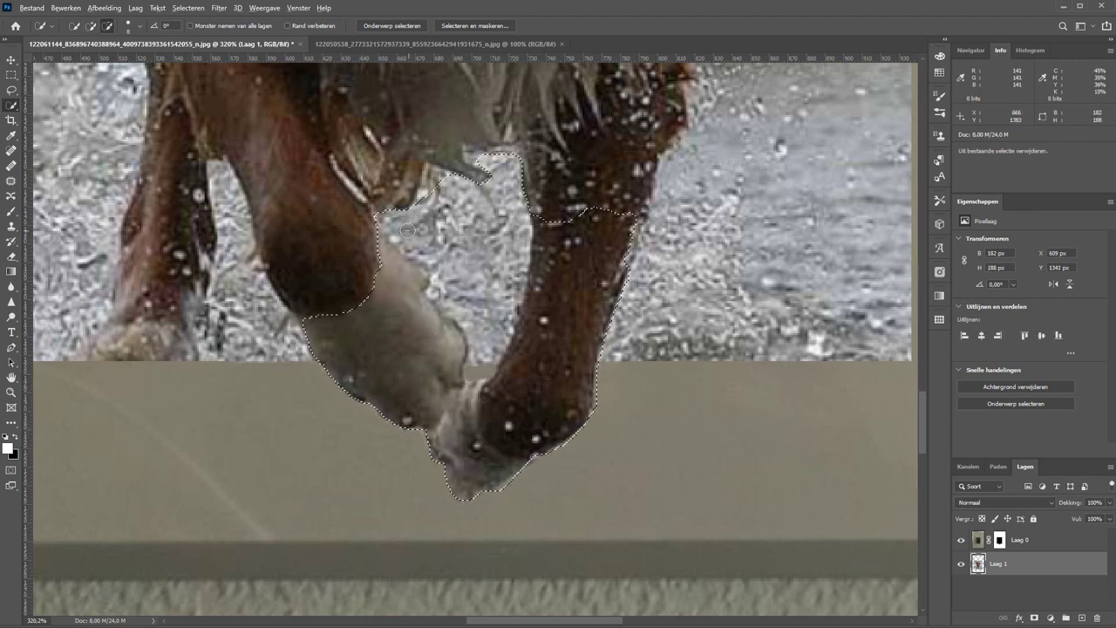
pyautogui.moveTo(408, 229)
pyautogui.mouseDown()
pyautogui.moveTo(501, 192)
pyautogui.moveTo(514, 152)
pyautogui.mouseUp()
pyautogui.moveTo(423, 188)
pyautogui.mouseDown()
pyautogui.moveTo(500, 241)
pyautogui.moveTo(629, 272)
pyautogui.mouseUp()
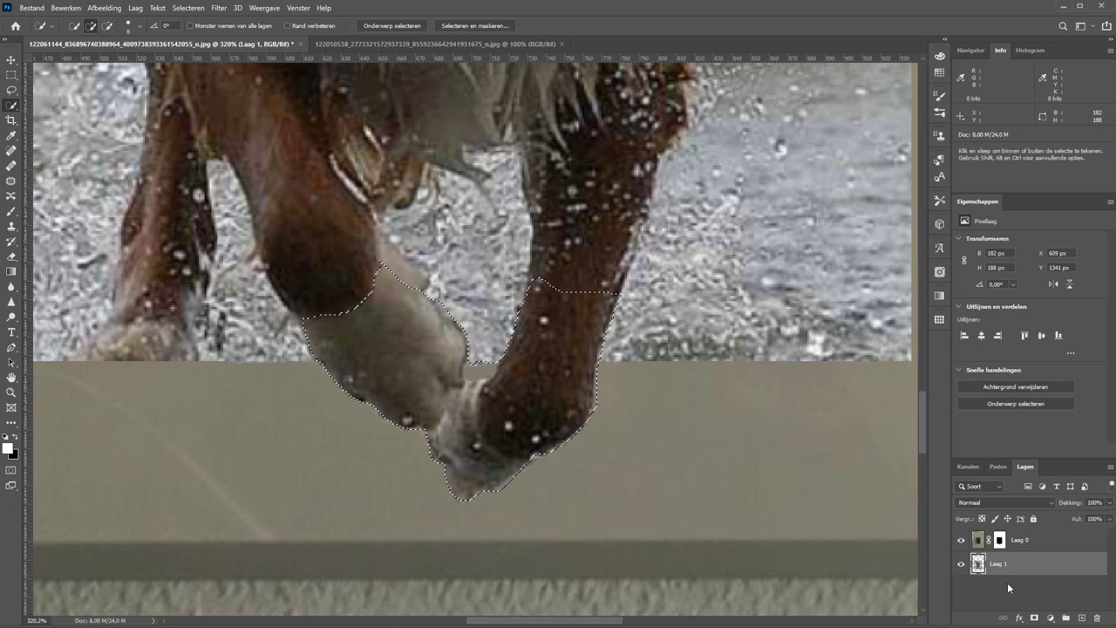
# Step: Copy the selected legs to new layer Laag 2 and hide Laag 1 and Laag 0
pyautogui.hotkey('ctrl', 'j')
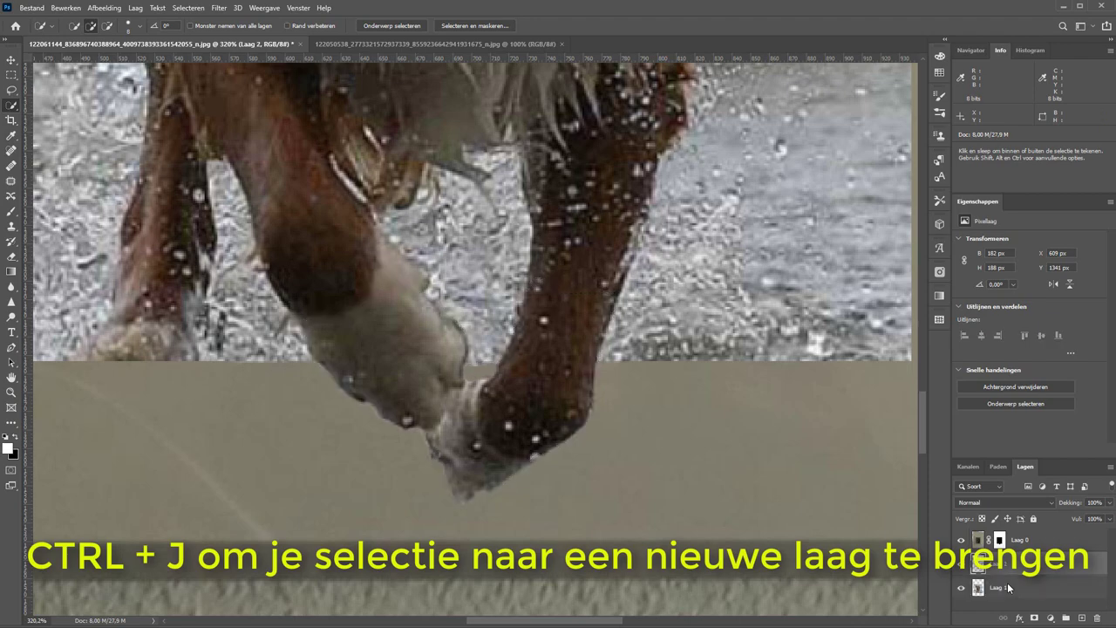
pyautogui.click(961, 589)
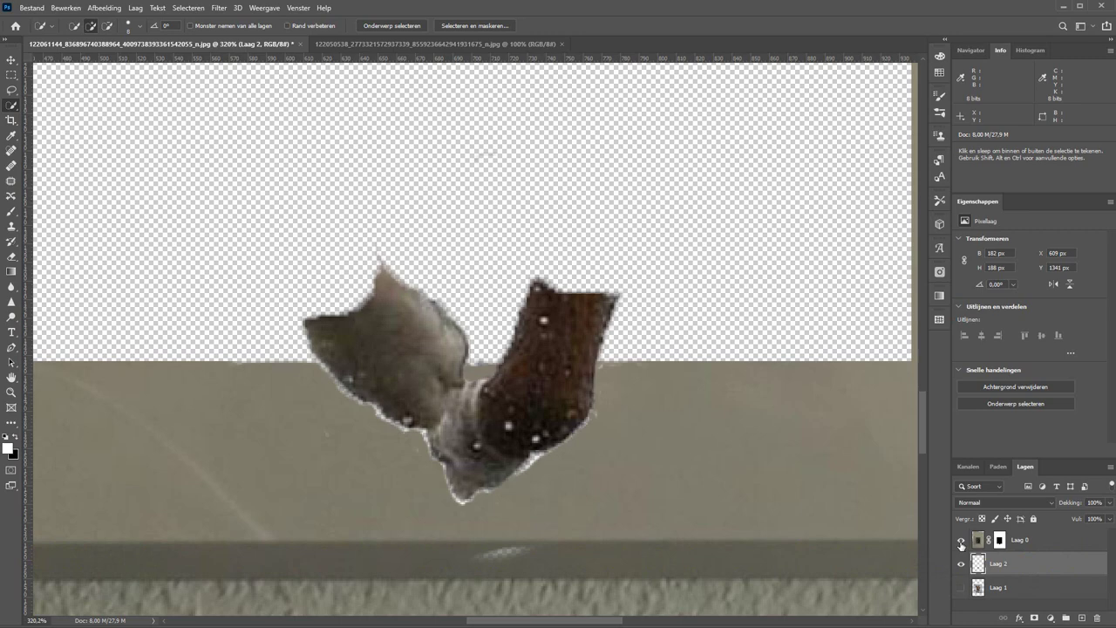
pyautogui.click(961, 543)
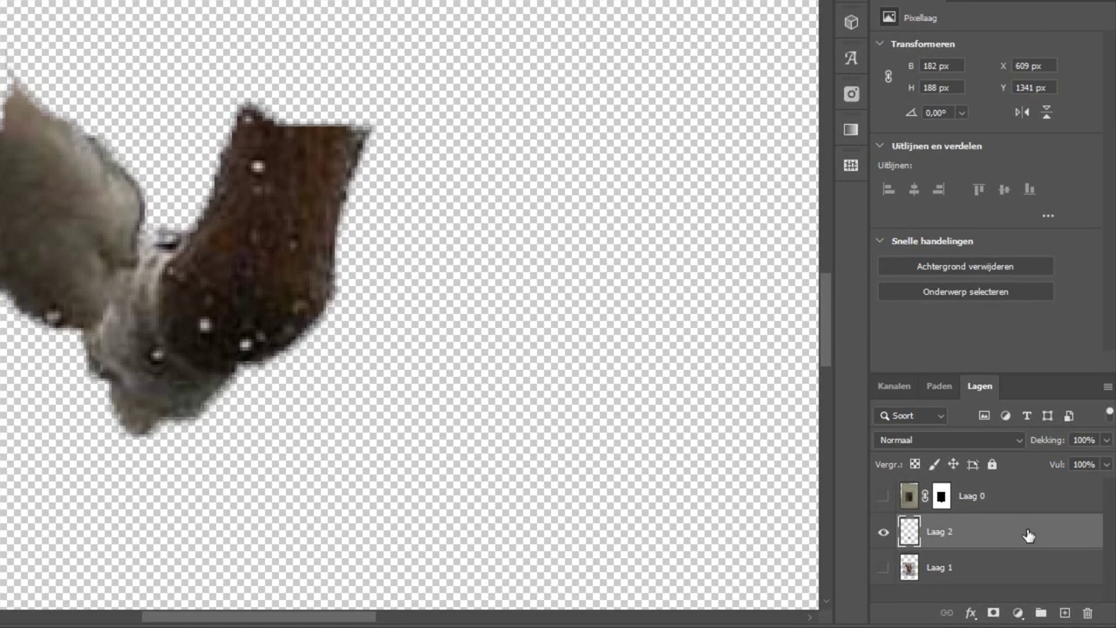
# Step: Give Laag 2 a drop shadow at 100% opacity, 40 px distance, 55% spread, 32 px size
pyautogui.doubleClick(1028, 536)
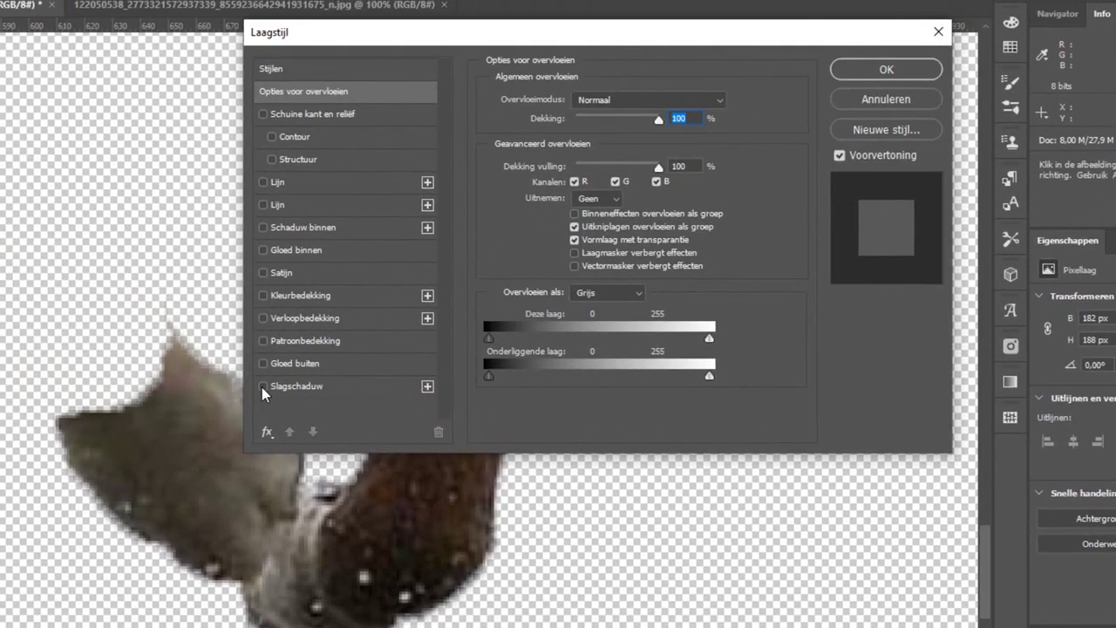
pyautogui.click(262, 386)
pyautogui.click(351, 389)
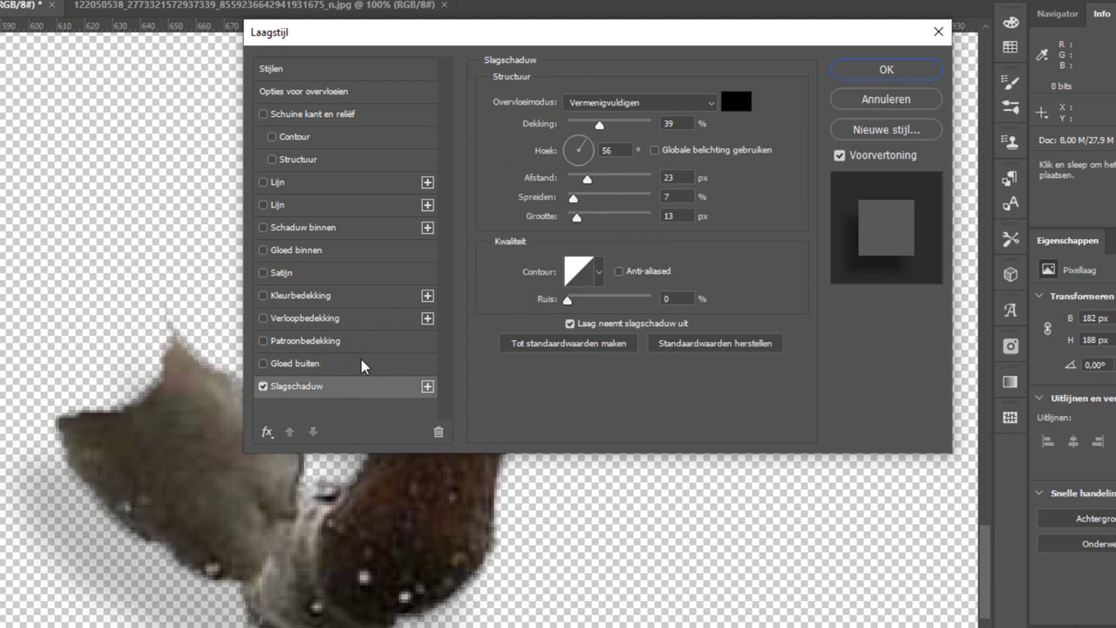
pyautogui.moveTo(599, 128); pyautogui.dragTo(652, 120)
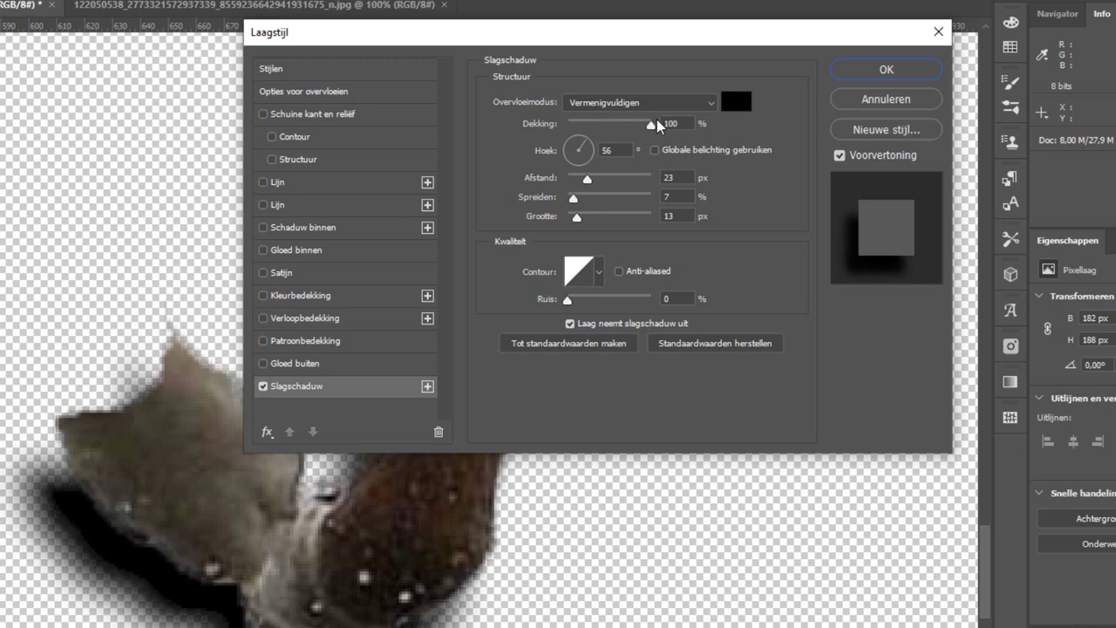
pyautogui.moveTo(566, 33); pyautogui.dragTo(680, 4)
pyautogui.moveTo(699, 149); pyautogui.dragTo(714, 149)
pyautogui.moveTo(697, 189)
pyautogui.mouseDown()
pyautogui.moveTo(684, 190)
pyautogui.moveTo(698, 170)
pyautogui.moveTo(726, 163)
pyautogui.moveTo(697, 189)
pyautogui.mouseUp()
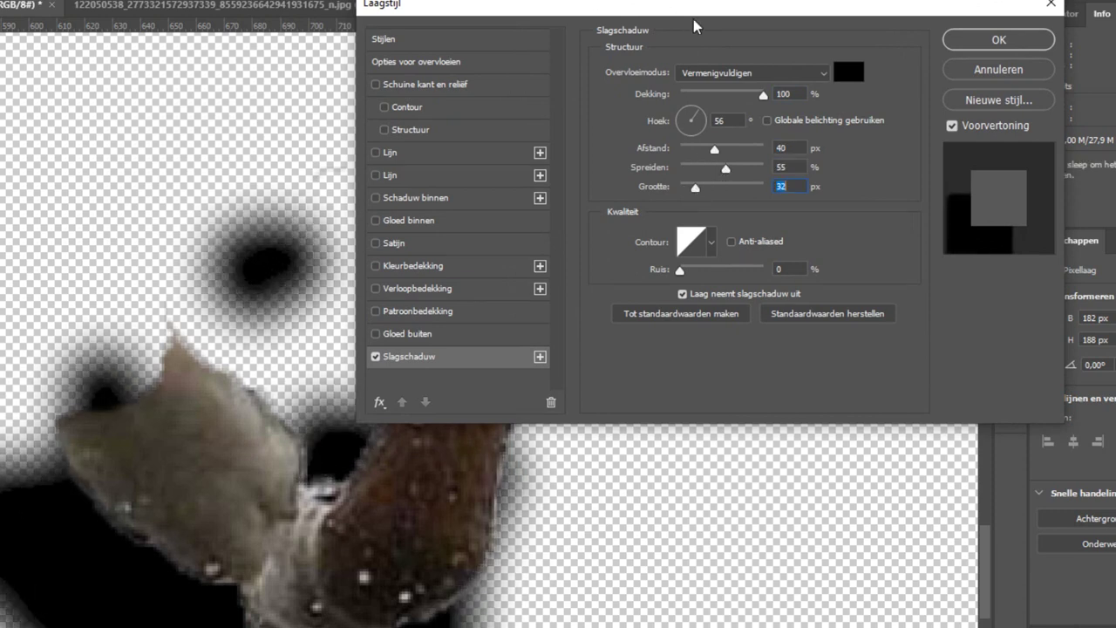
pyautogui.moveTo(710, 37); pyautogui.dragTo(807, 91)
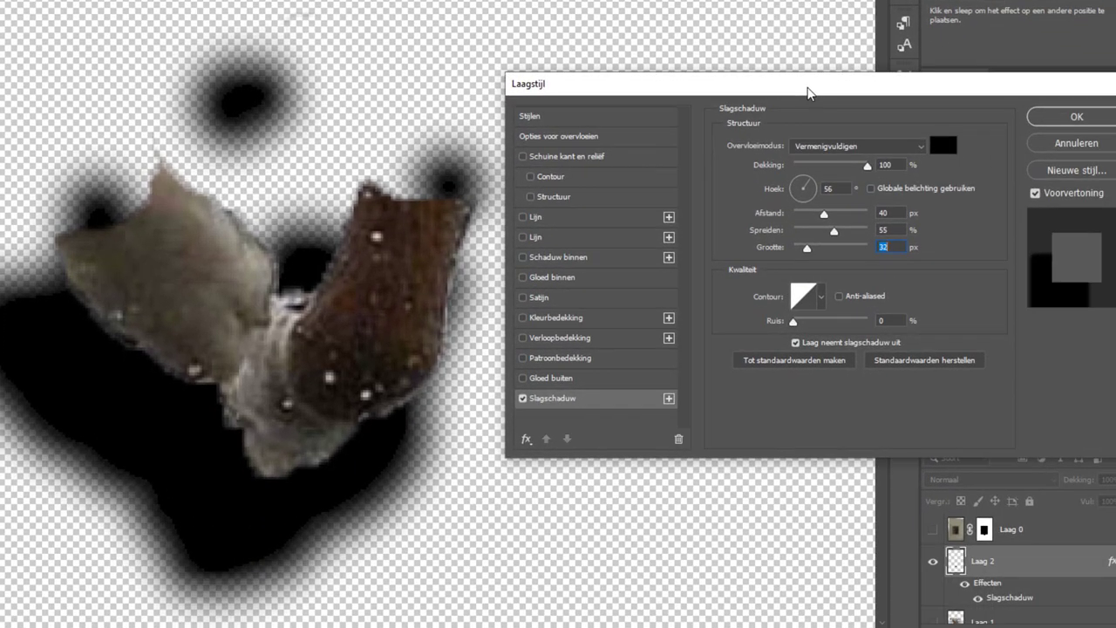
# Step: Retune the drop shadow to 65°, 100% opacity, 8 px distance, 9% spread, 9 px size, and apply
pyautogui.click(800, 184)
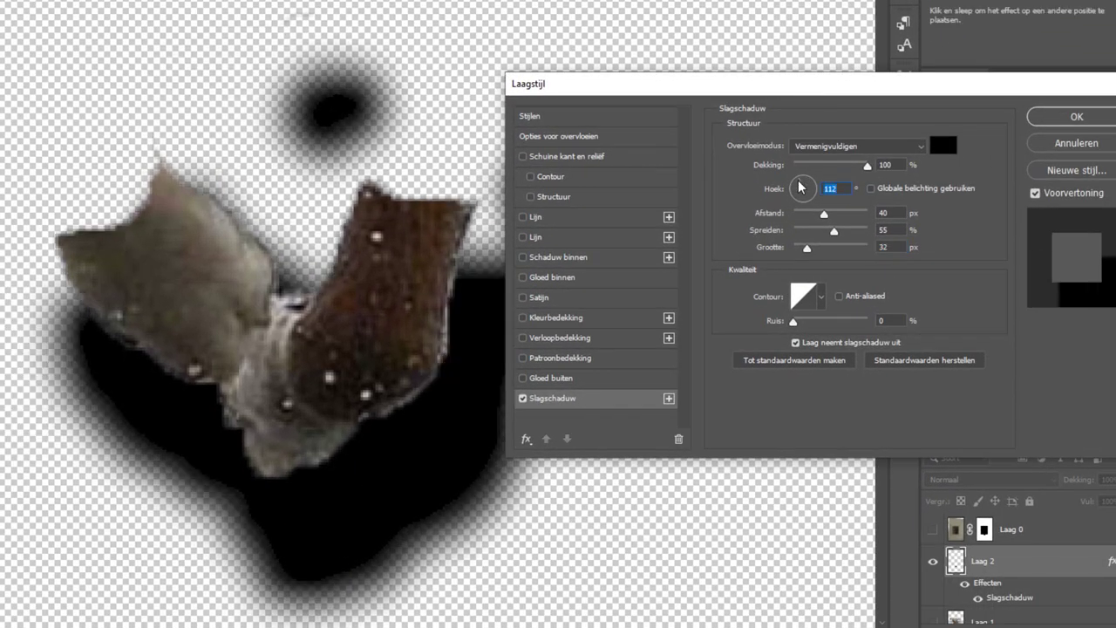
pyautogui.moveTo(800, 186)
pyautogui.mouseDown()
pyautogui.moveTo(811, 165)
pyautogui.moveTo(837, 167)
pyautogui.mouseUp()
pyautogui.click(806, 184)
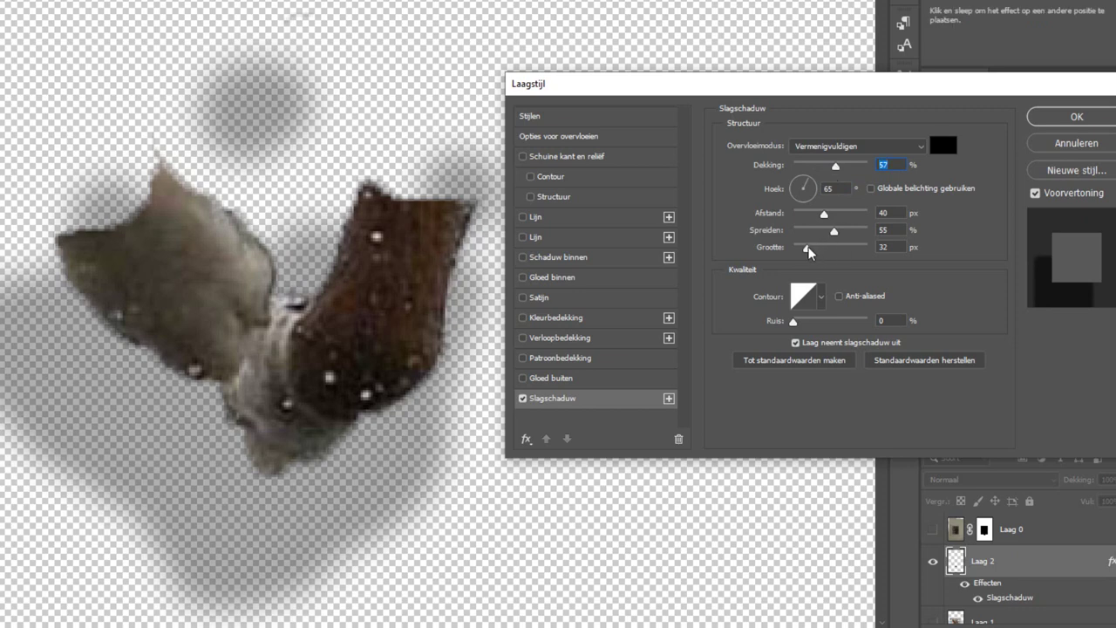
pyautogui.moveTo(808, 249)
pyautogui.mouseDown()
pyautogui.moveTo(798, 249)
pyautogui.moveTo(824, 220)
pyautogui.moveTo(801, 229)
pyautogui.moveTo(803, 250)
pyautogui.mouseUp()
pyautogui.moveTo(836, 165); pyautogui.dragTo(942, 175)
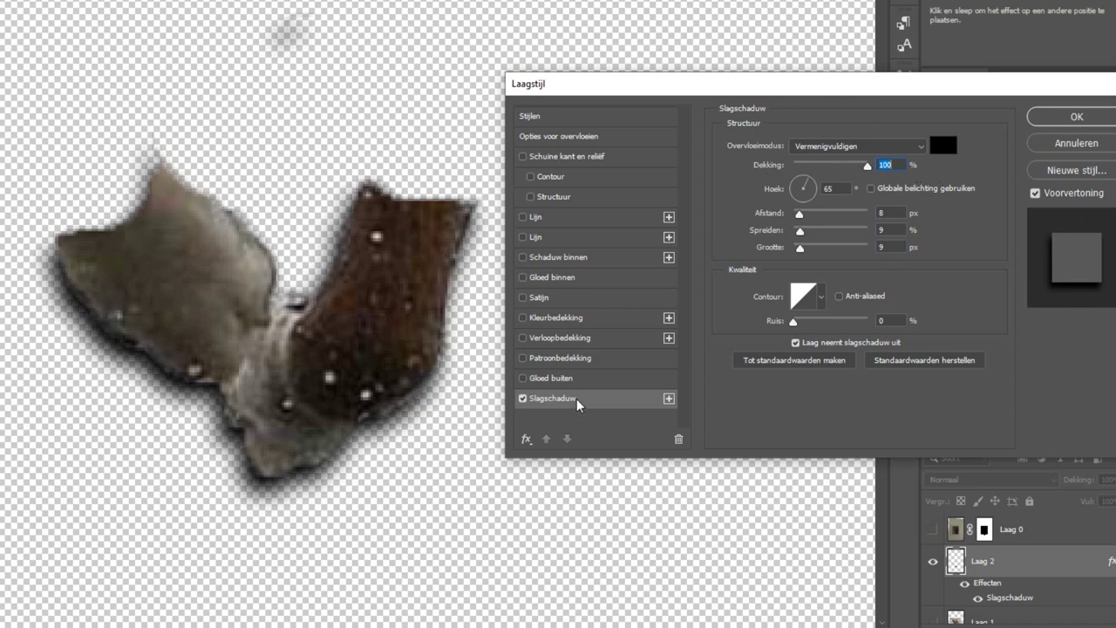
pyautogui.click(523, 399)
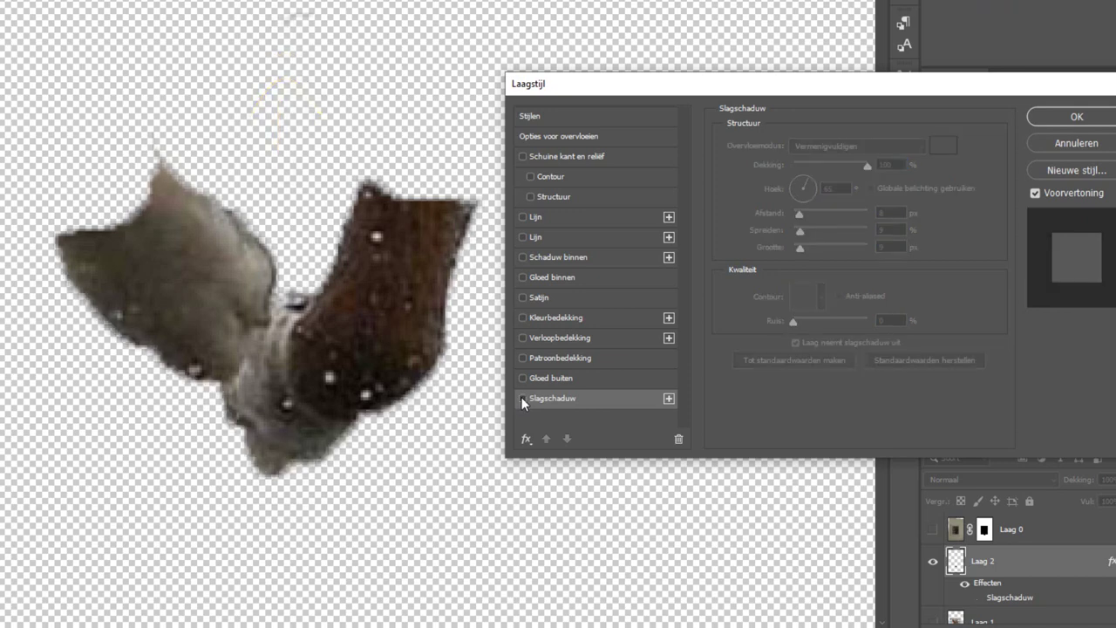
pyautogui.click(523, 398)
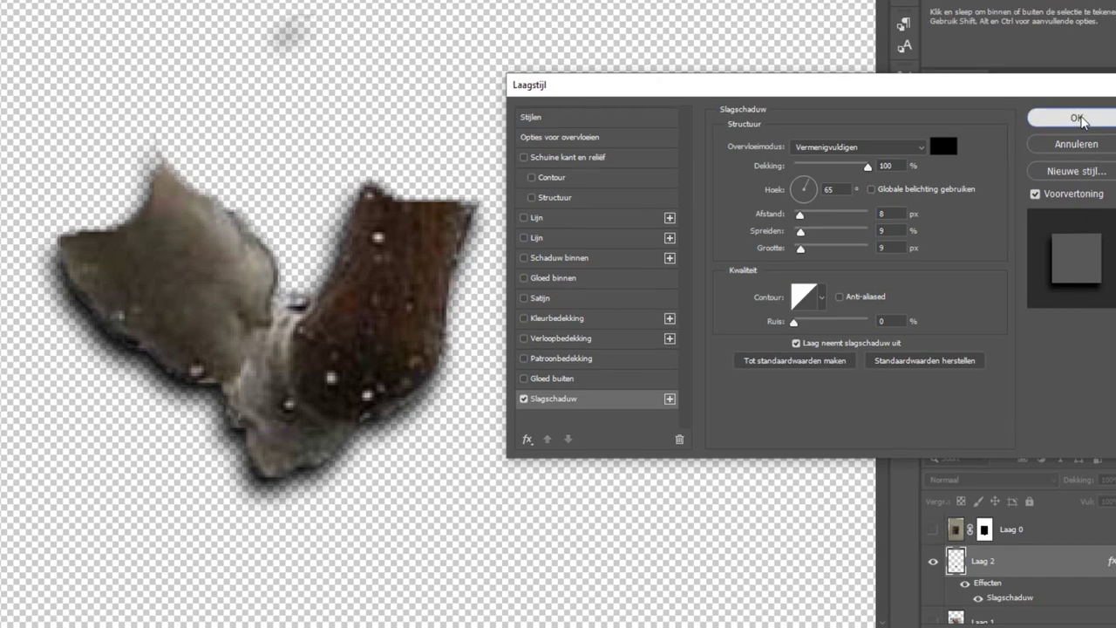
pyautogui.click(1079, 117)
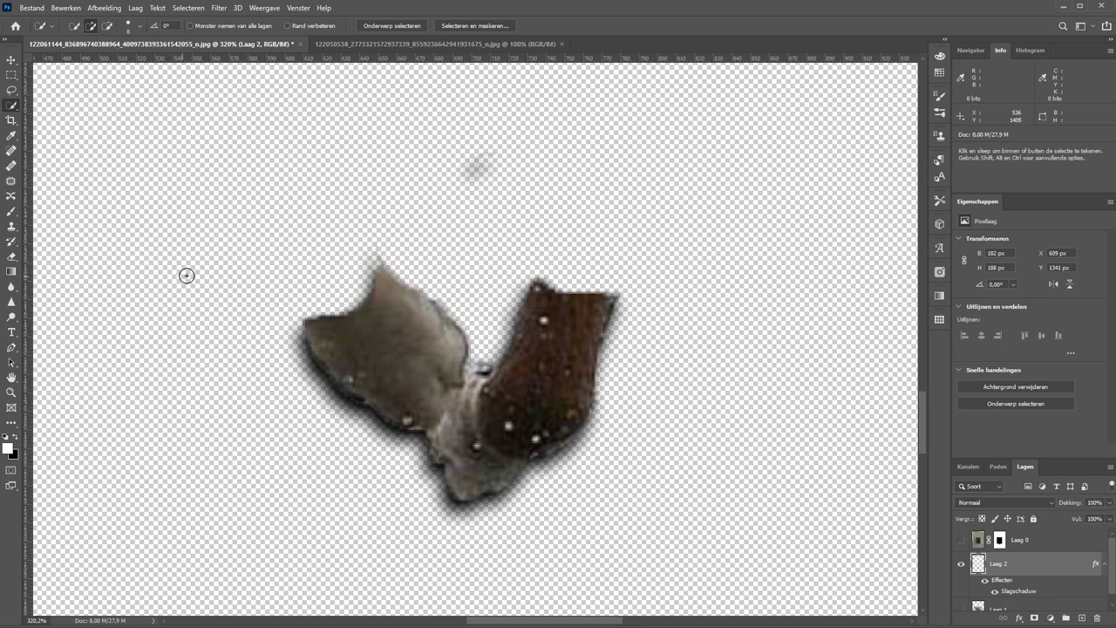
# Step: Erase the grey smudge, re-show Laag 1 and Laag 0, stack Laag 2 above Laag 0, trim the upper leg
pyautogui.press('e')
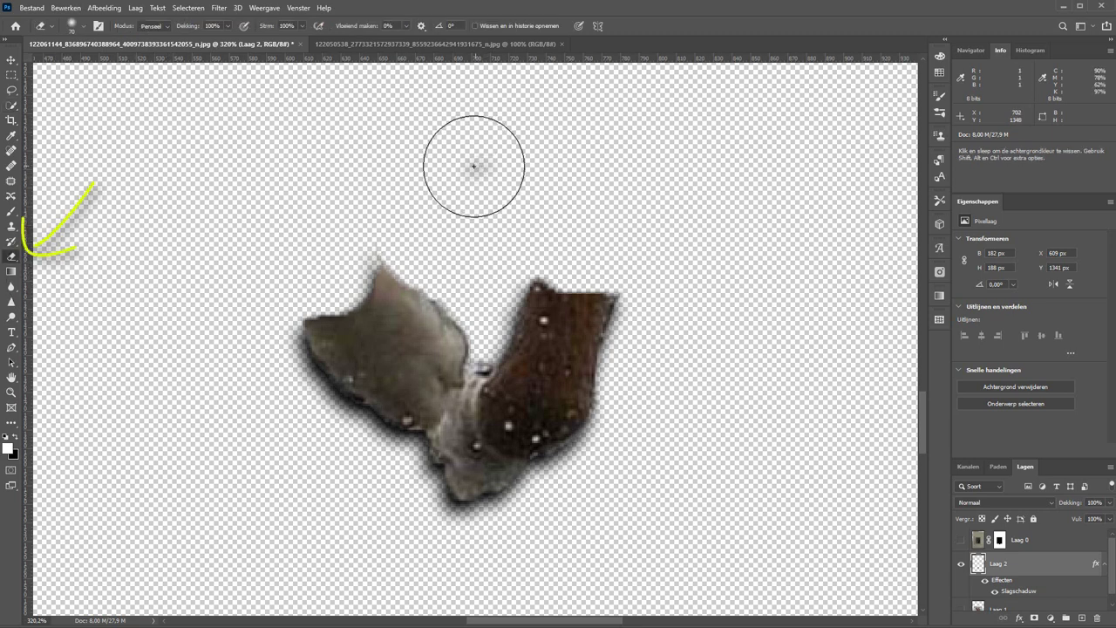
pyautogui.moveTo(468, 165); pyautogui.dragTo(473, 155)
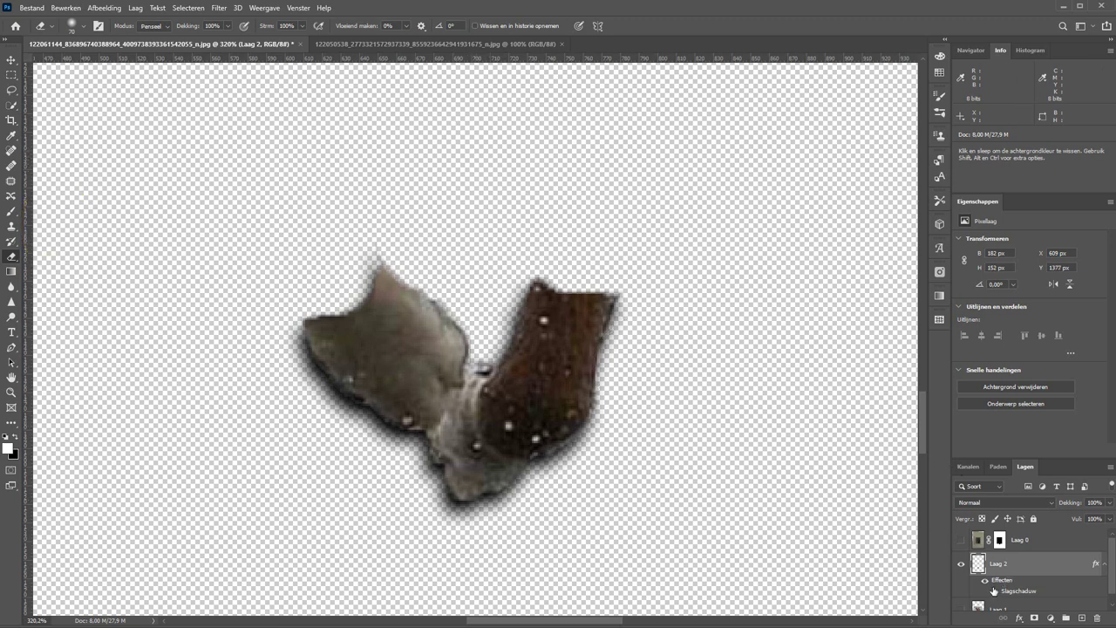
pyautogui.scroll(-1, 994, 591)
pyautogui.click(961, 599)
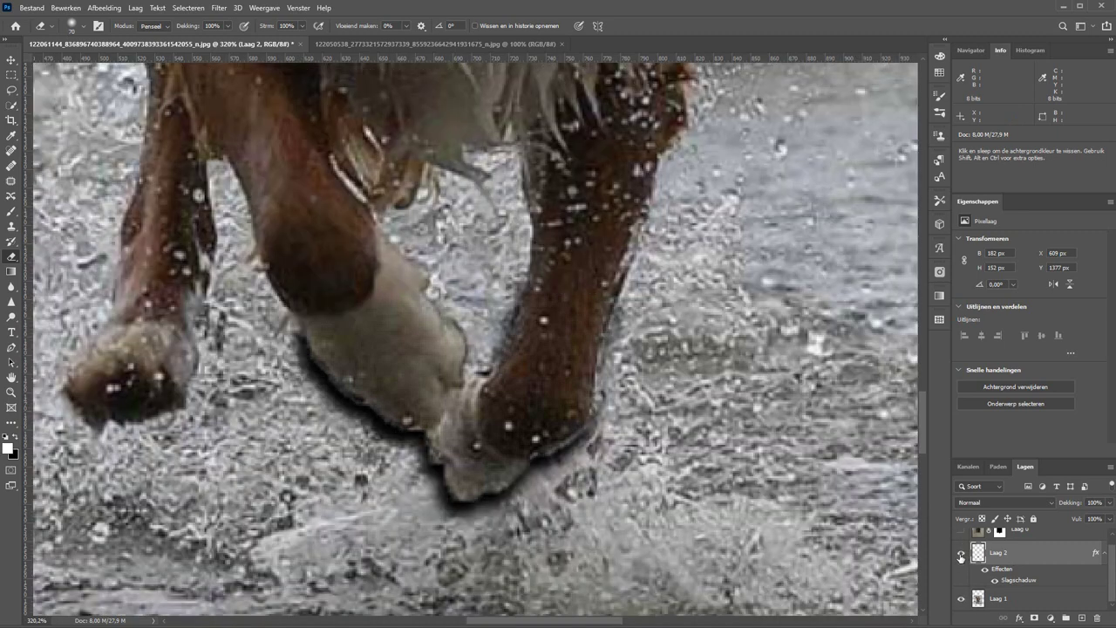
pyautogui.scroll(1, 963, 564)
pyautogui.click(961, 540)
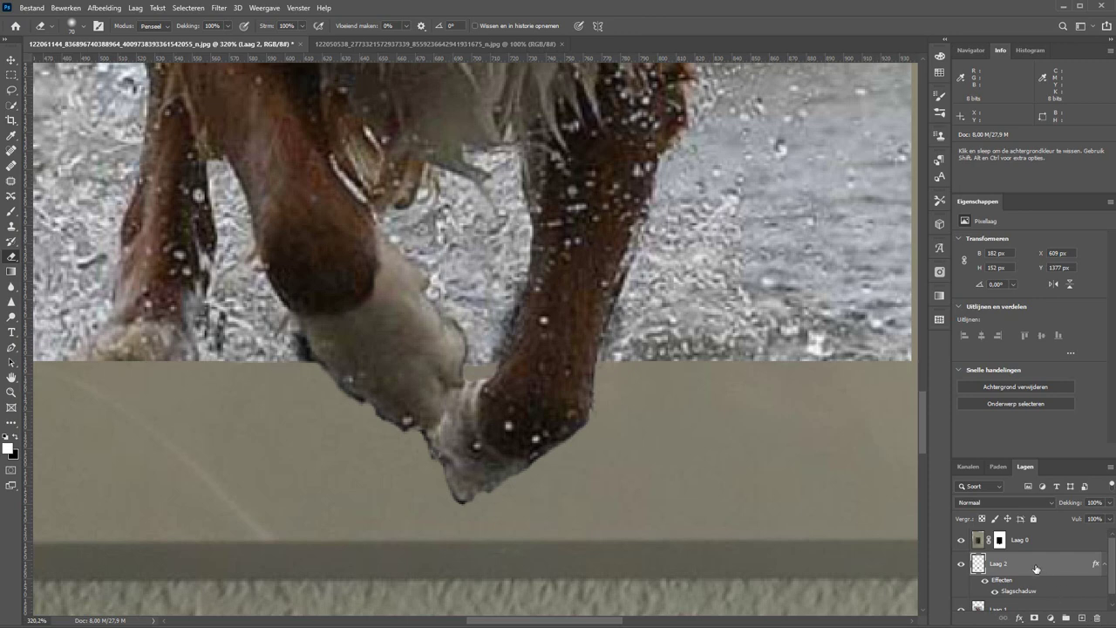
pyautogui.moveTo(1035, 569); pyautogui.dragTo(1033, 532)
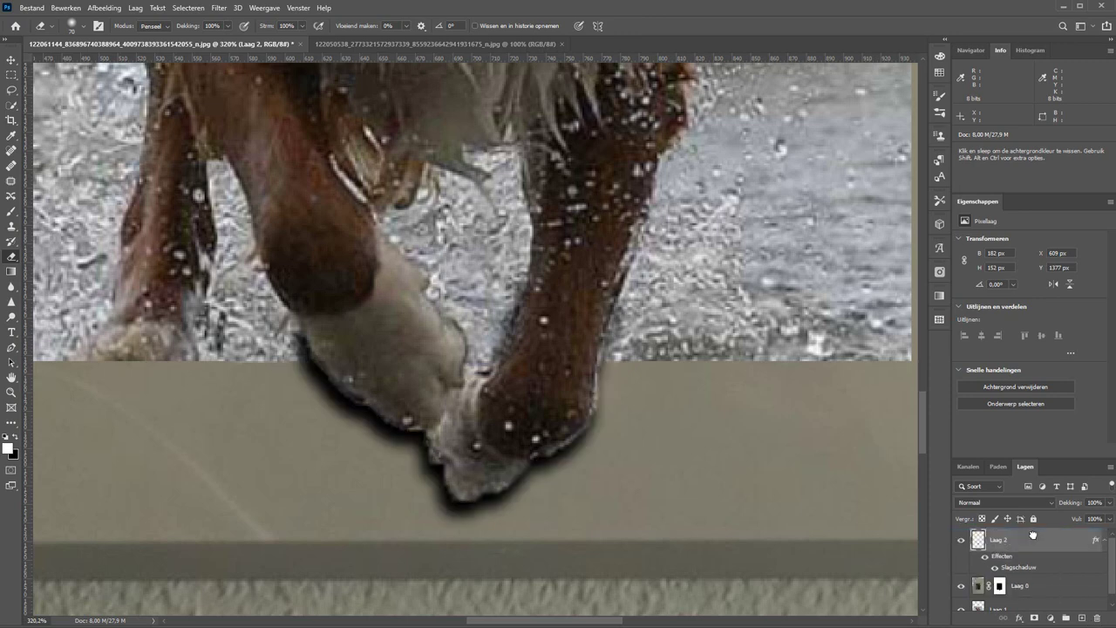
pyautogui.moveTo(531, 291)
pyautogui.mouseDown()
pyautogui.moveTo(536, 311)
pyautogui.moveTo(506, 327)
pyautogui.moveTo(568, 294)
pyautogui.moveTo(512, 343)
pyautogui.moveTo(428, 332)
pyautogui.moveTo(374, 269)
pyautogui.moveTo(356, 274)
pyautogui.moveTo(424, 323)
pyautogui.moveTo(511, 319)
pyautogui.moveTo(568, 286)
pyautogui.moveTo(603, 291)
pyautogui.moveTo(593, 305)
pyautogui.moveTo(550, 287)
pyautogui.moveTo(349, 279)
pyautogui.moveTo(361, 294)
pyautogui.mouseUp()
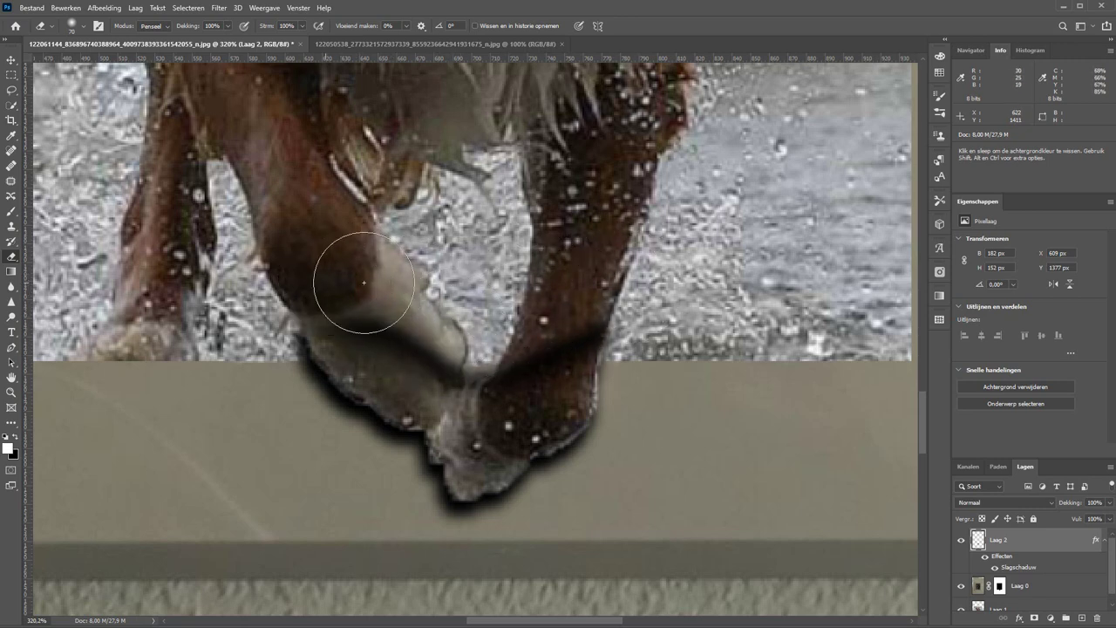
# Step: Retune the Laag 2 drop shadow to 61% opacity, size 3 and distance 12
pyautogui.doubleClick(1019, 568)
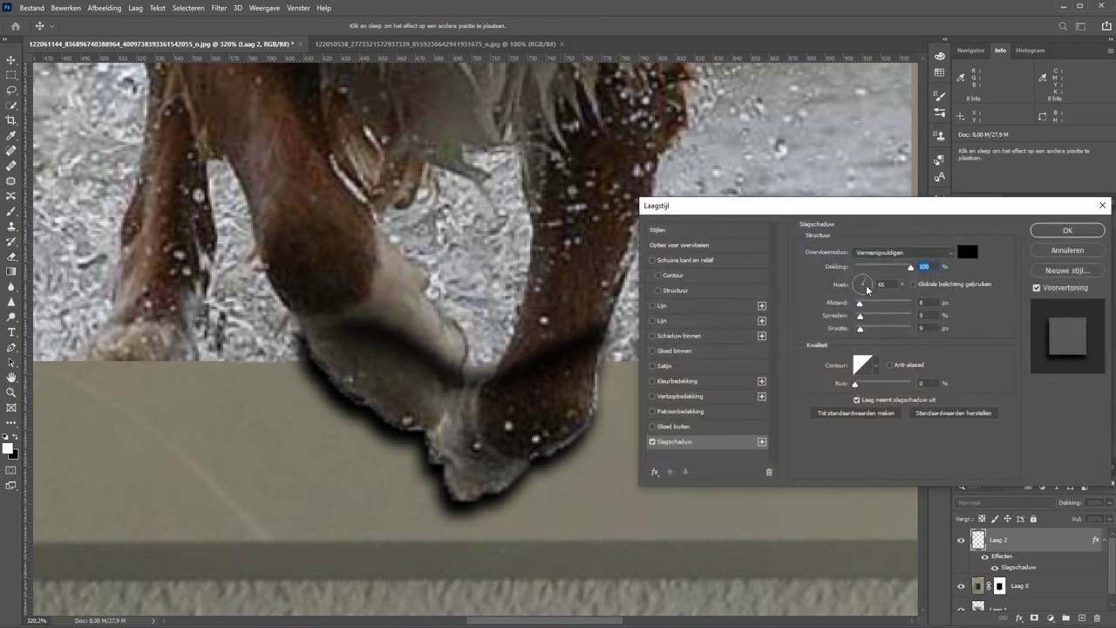
pyautogui.click(860, 329)
pyautogui.moveTo(910, 266); pyautogui.dragTo(890, 266)
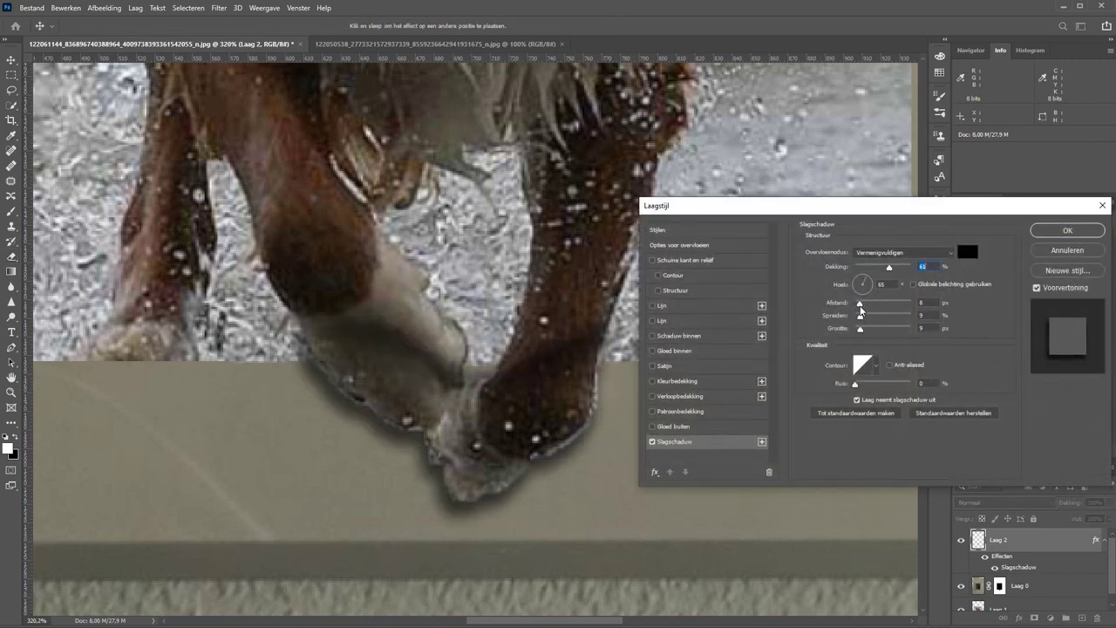
pyautogui.moveTo(861, 329)
pyautogui.mouseDown()
pyautogui.moveTo(862, 308)
pyautogui.moveTo(862, 329)
pyautogui.mouseUp()
pyautogui.click(1069, 230)
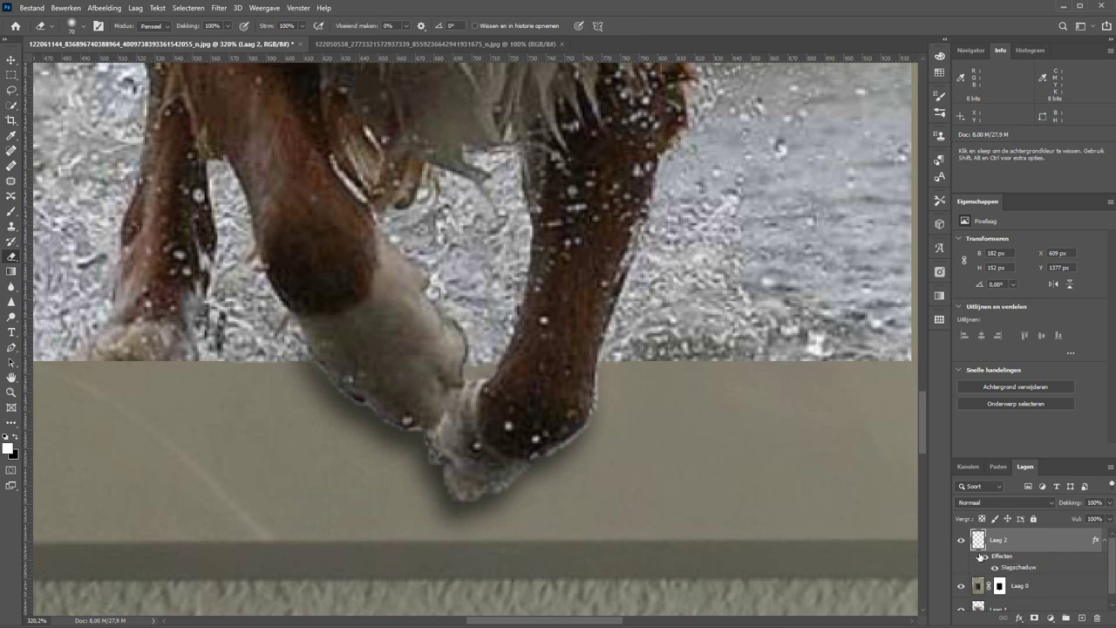
# Step: Duplicate Laag 2 and remove the drop shadow effect from the copy
pyautogui.click(983, 558)
pyautogui.hotkey('ctrl', 'j')
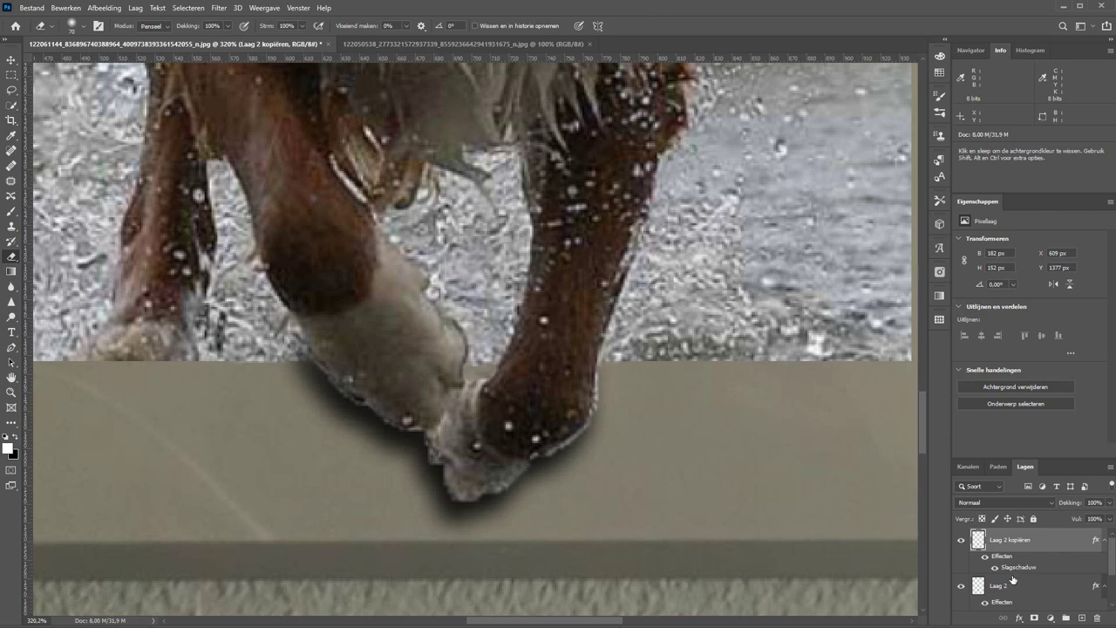
pyautogui.moveTo(1003, 558); pyautogui.dragTo(1097, 616)
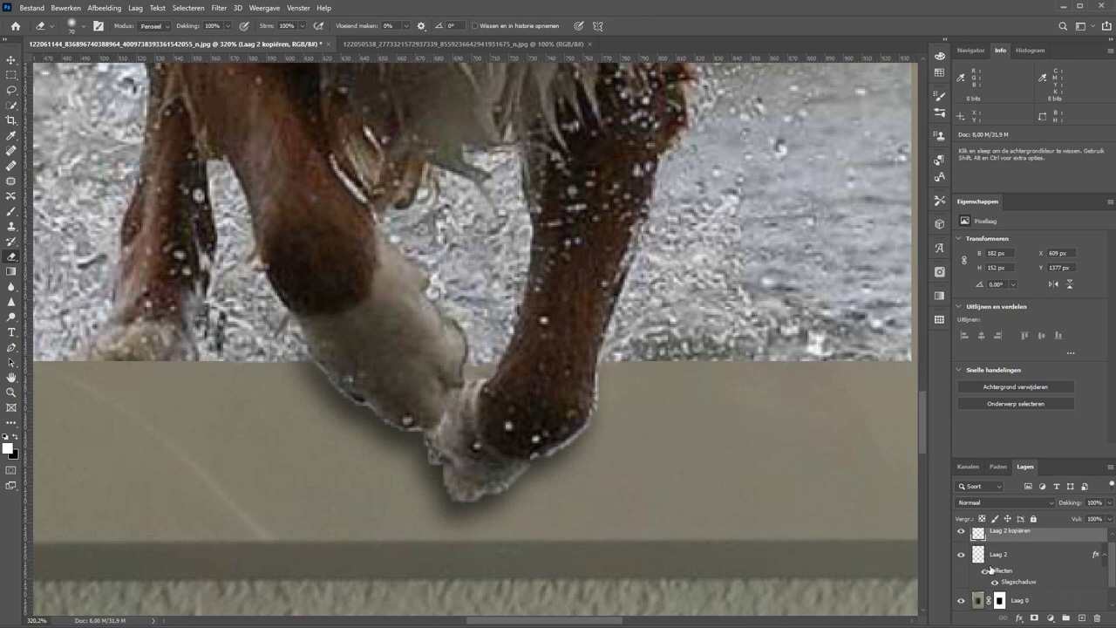
# Step: Check the shadow-free paws copy on its own, then fit the whole image on screen
pyautogui.click(962, 541)
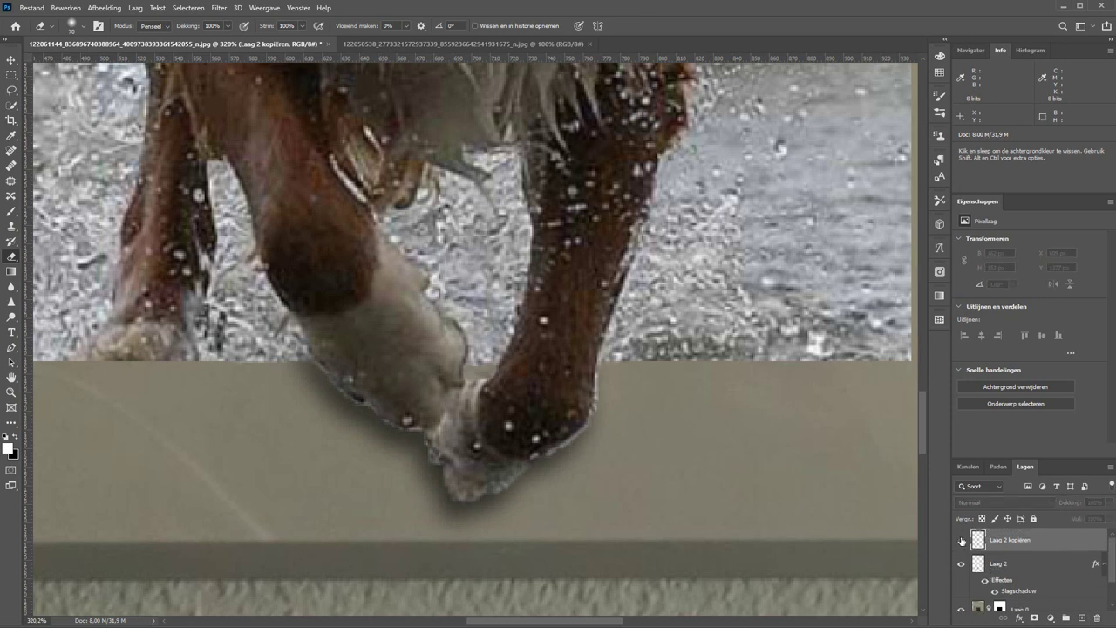
pyautogui.click(962, 540)
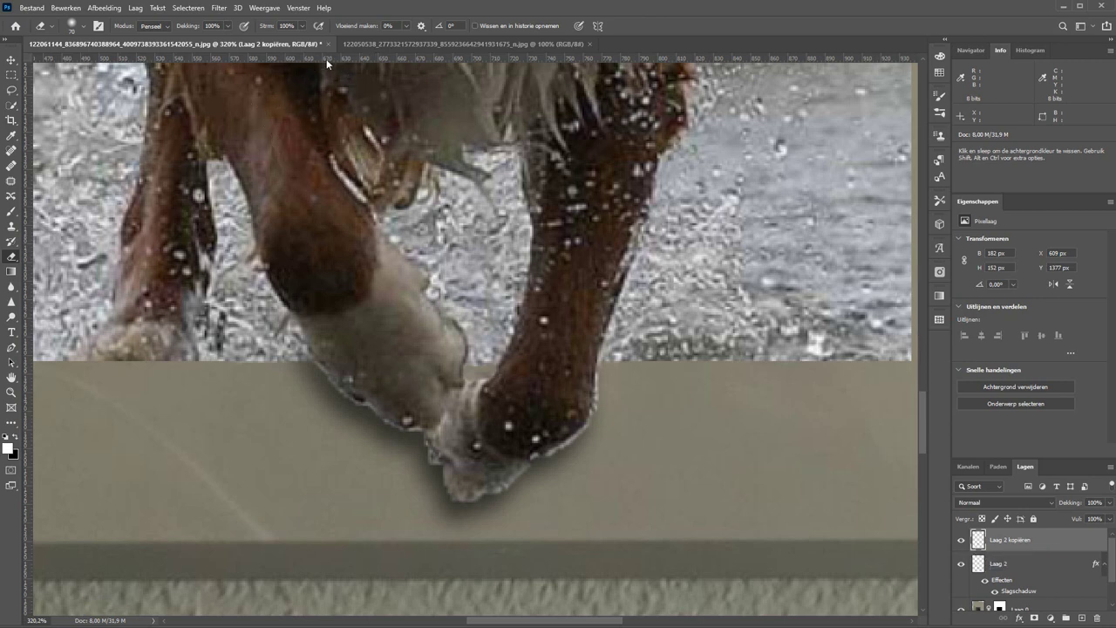
pyautogui.keyDown('alt'); pyautogui.click(961, 541); pyautogui.keyUp('alt')
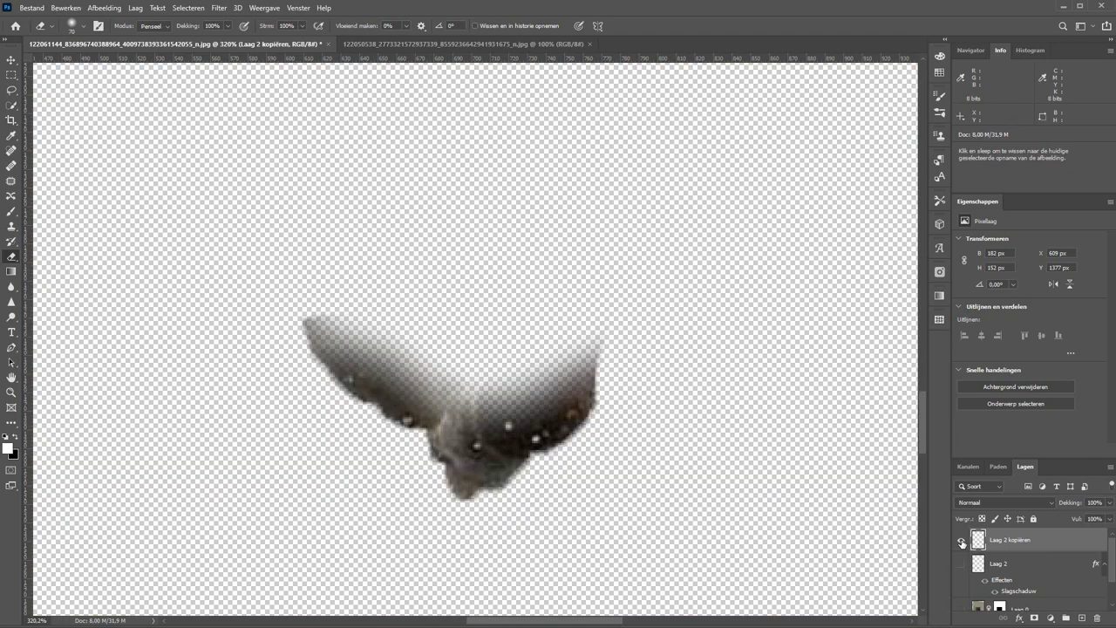
pyautogui.keyDown('alt'); pyautogui.click(961, 542); pyautogui.keyUp('alt')
pyautogui.keyDown('alt'); pyautogui.click(961, 542); pyautogui.keyUp('alt')
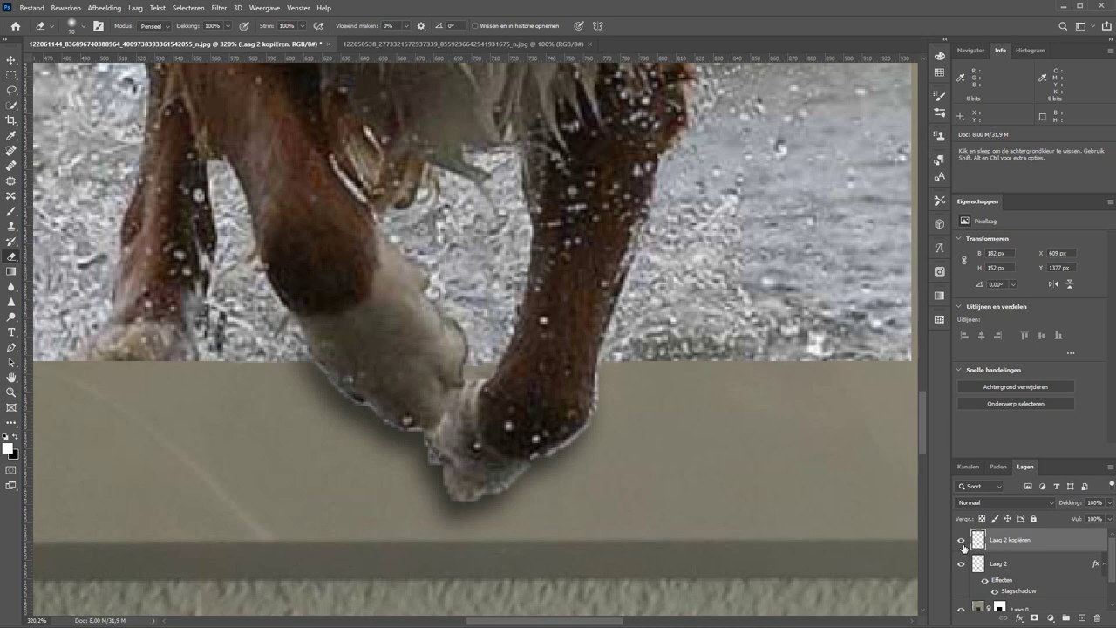
pyautogui.hotkey('ctrl', '0')
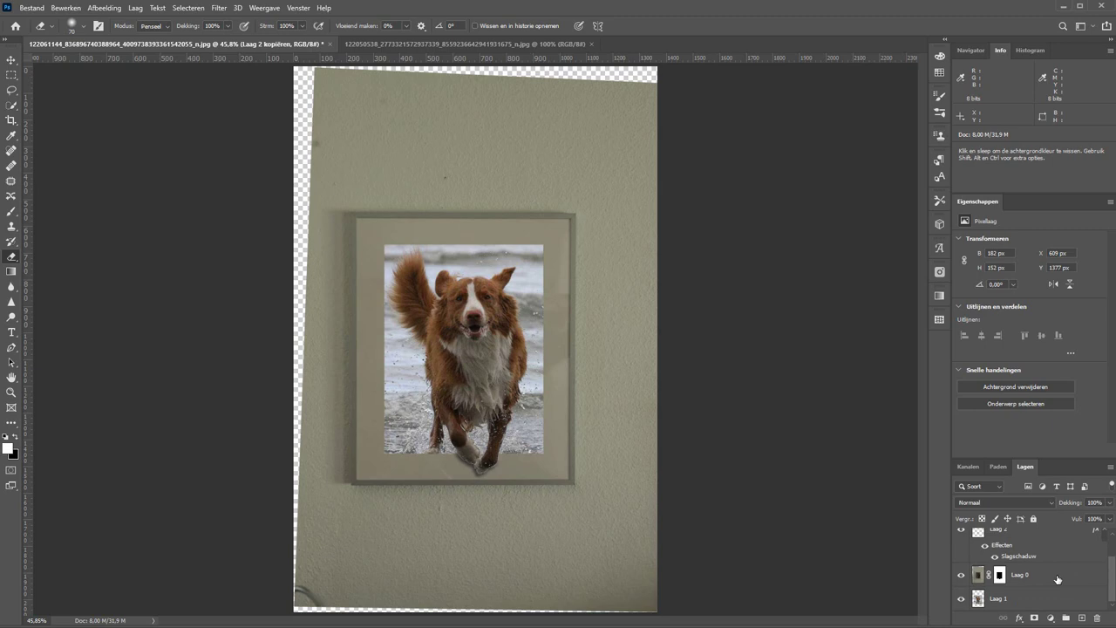
# Step: Add a Levels adjustment layer above Laag 0 and lower its white input point
pyautogui.click(1059, 579)
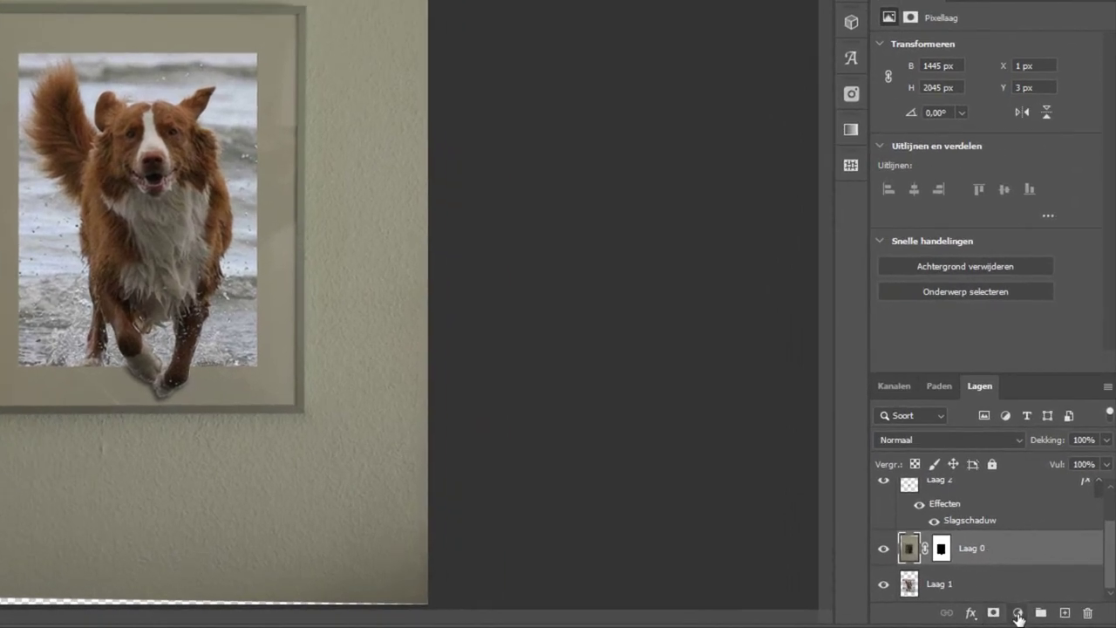
pyautogui.click(1018, 614)
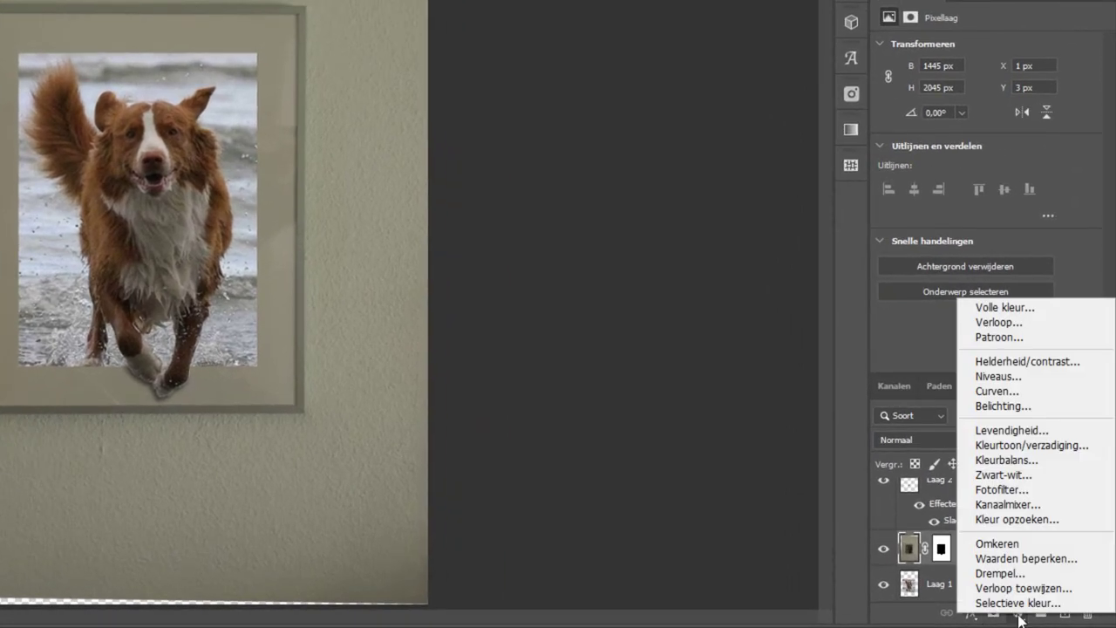
pyautogui.click(1017, 381)
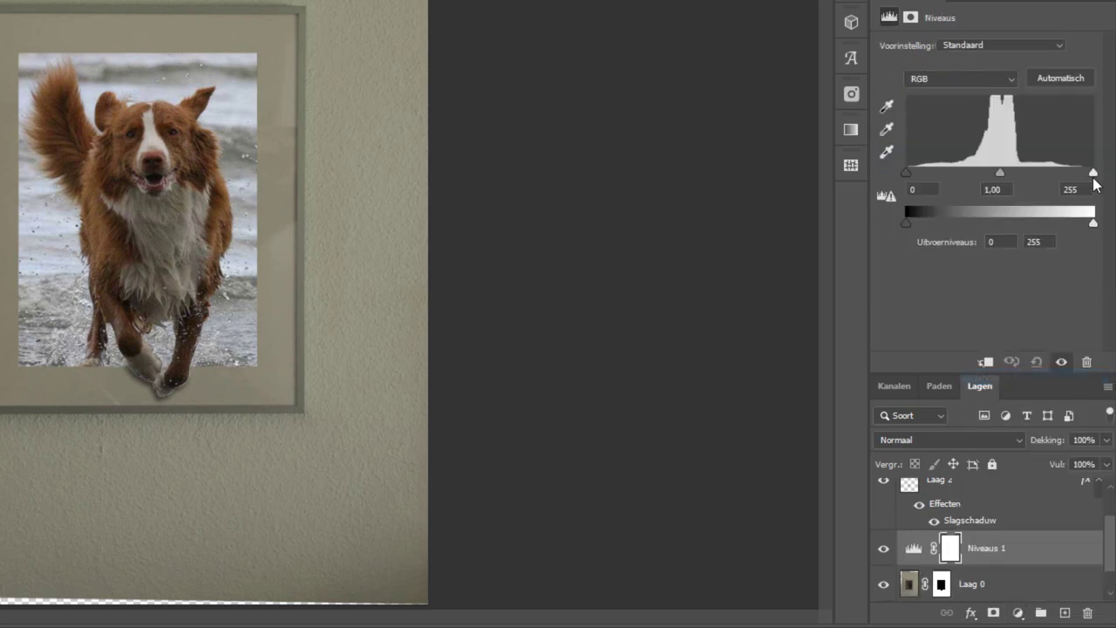
pyautogui.moveTo(1094, 176); pyautogui.dragTo(1025, 175)
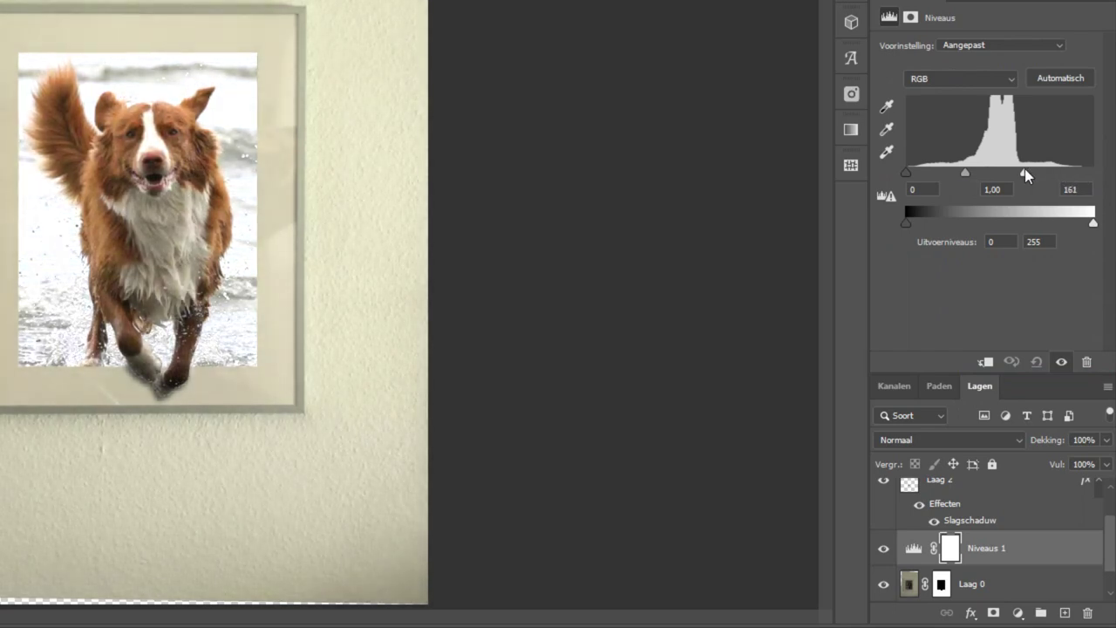
pyautogui.moveTo(1025, 173); pyautogui.dragTo(1028, 173)
# Step: Clip the Levels layer to Laag 0 and set input levels to 0, 1.06, 210
pyautogui.scroll(-1, 987, 574)
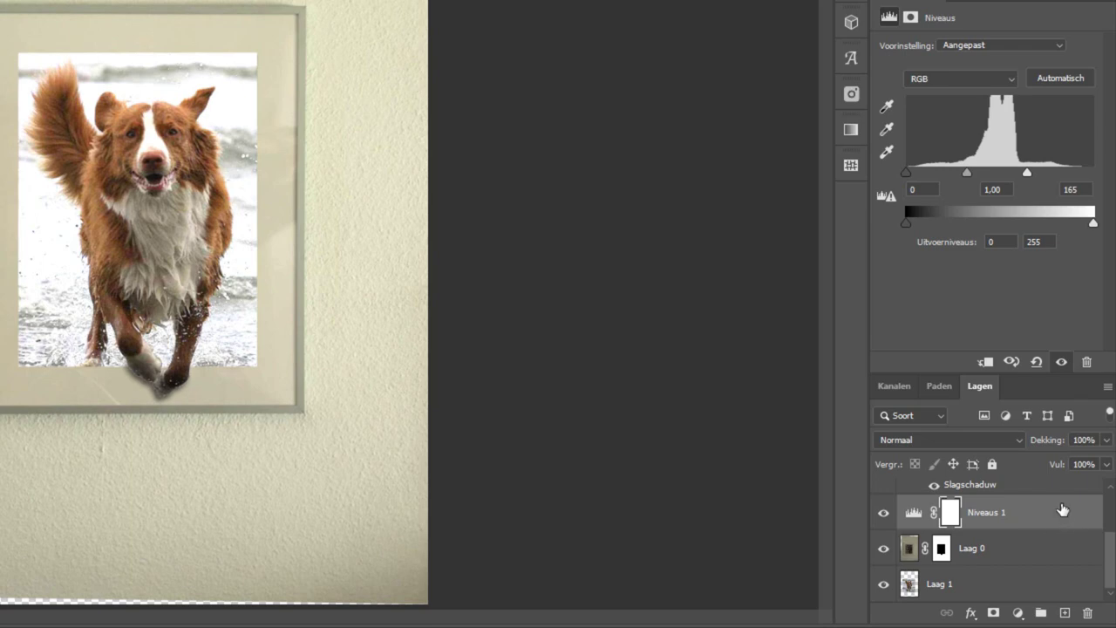
pyautogui.click(987, 364)
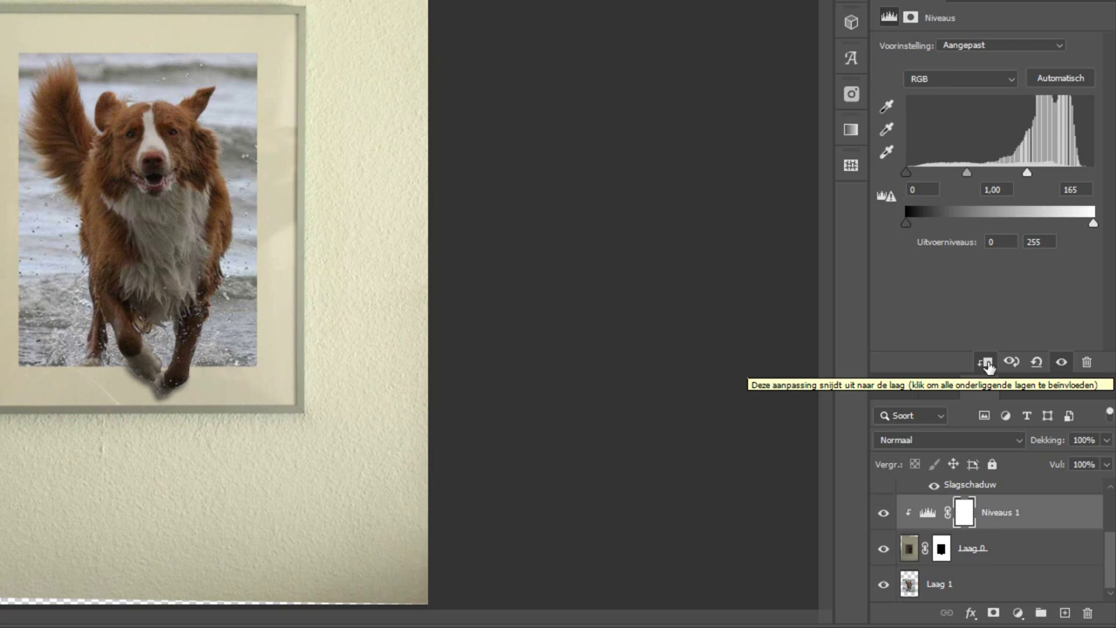
pyautogui.moveTo(1027, 175); pyautogui.dragTo(1061, 173)
pyautogui.moveTo(982, 173); pyautogui.dragTo(980, 170)
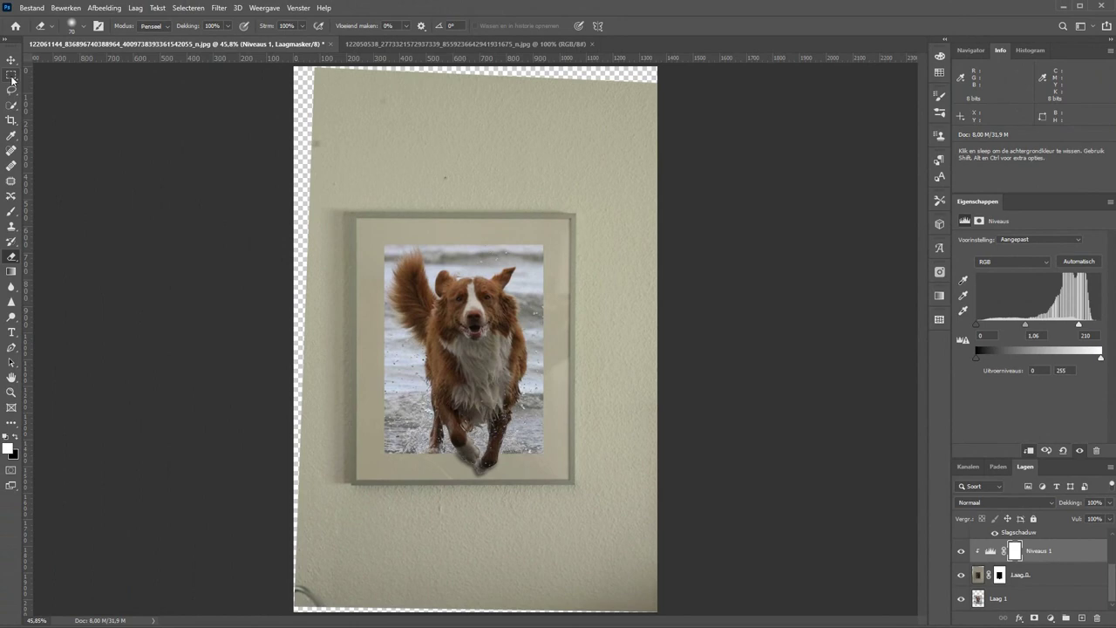
# Step: Draw a 2:2 fixed-ratio square selection around the frame and crop the image to it
pyautogui.click(12, 76)
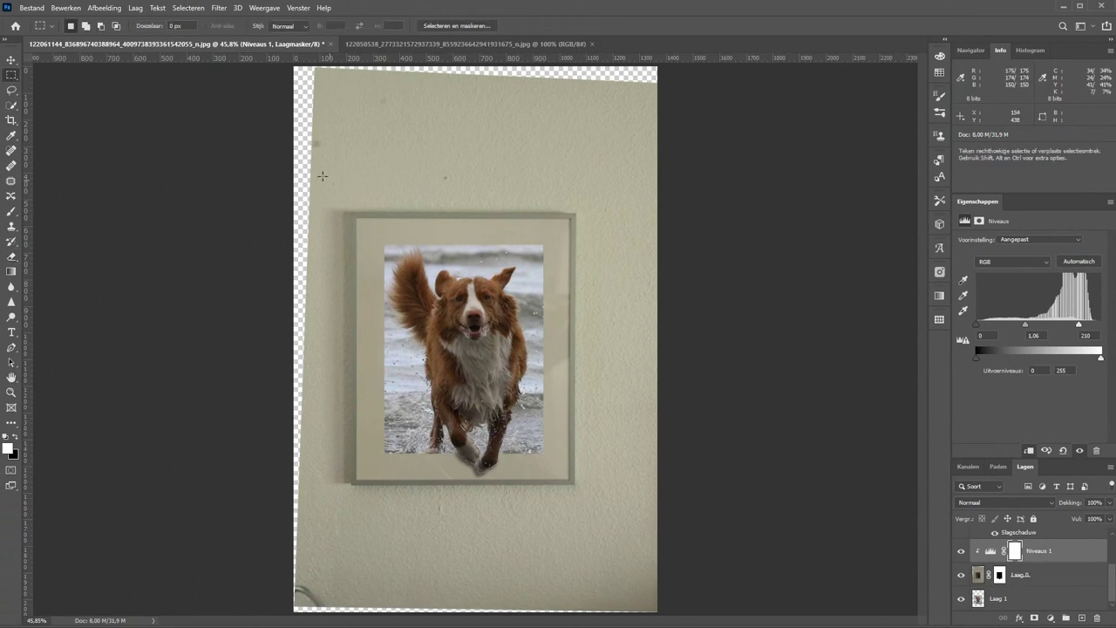
pyautogui.click(291, 30)
pyautogui.moveTo(315, 169); pyautogui.dragTo(648, 604)
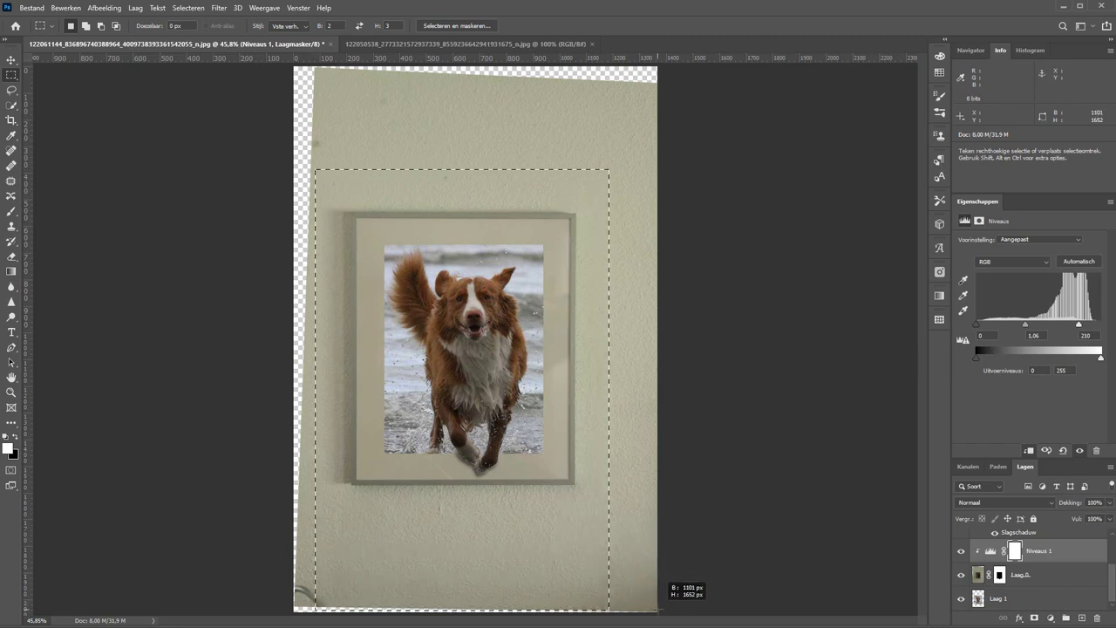
pyautogui.moveTo(431, 538); pyautogui.dragTo(435, 493)
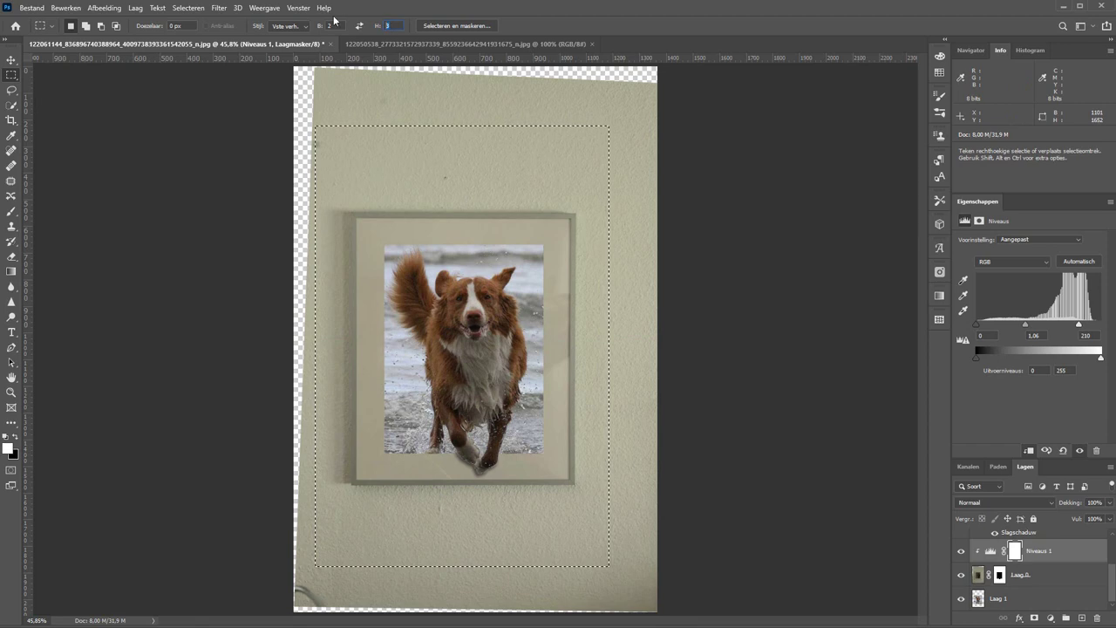
pyautogui.write('2')
pyautogui.moveTo(312, 157)
pyautogui.mouseDown()
pyautogui.moveTo(612, 540)
pyautogui.moveTo(614, 568)
pyautogui.mouseUp()
pyautogui.moveTo(492, 408); pyautogui.dragTo(493, 449)
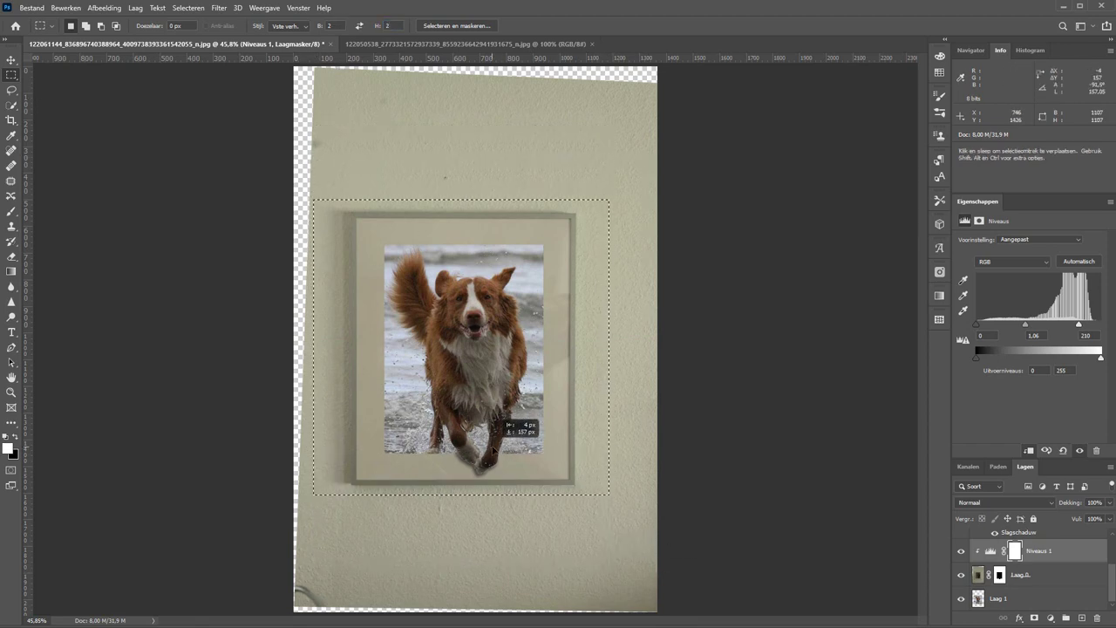
pyautogui.moveTo(298, 507); pyautogui.dragTo(616, 133)
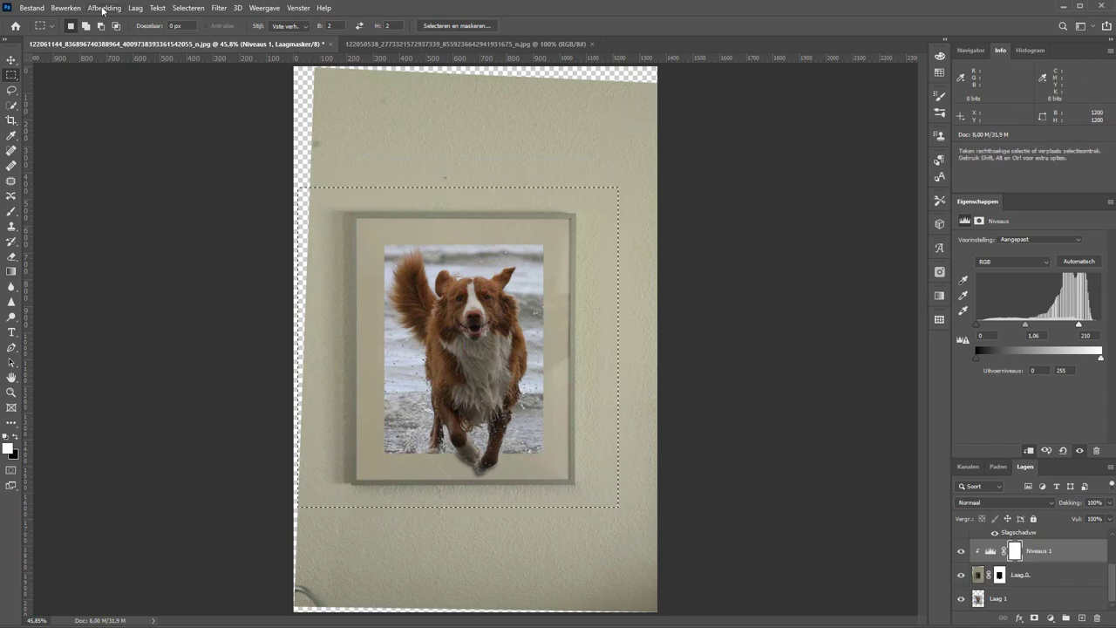
pyautogui.click(103, 10)
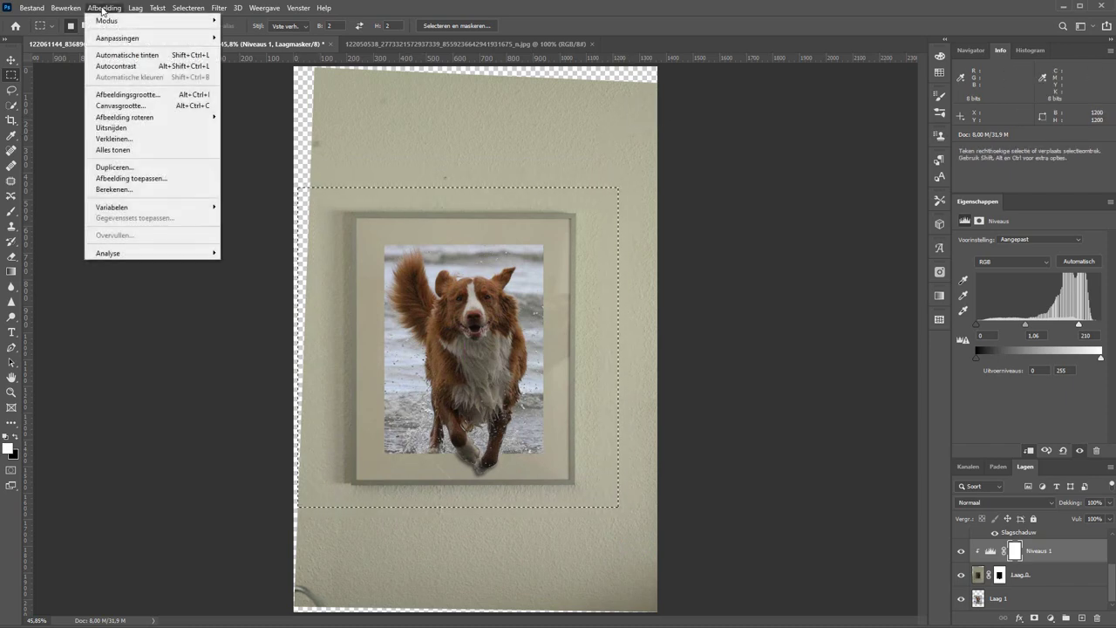
pyautogui.click(120, 129)
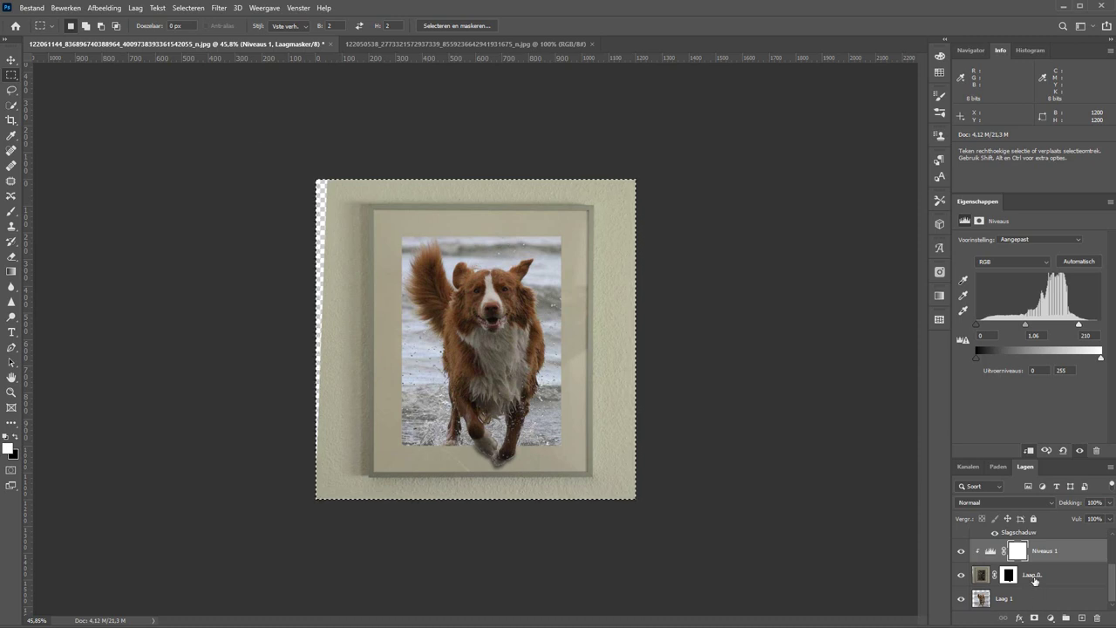
# Step: Make Laag 0 active, deselect, and zoom in on the transparent left edge
pyautogui.click(1064, 577)
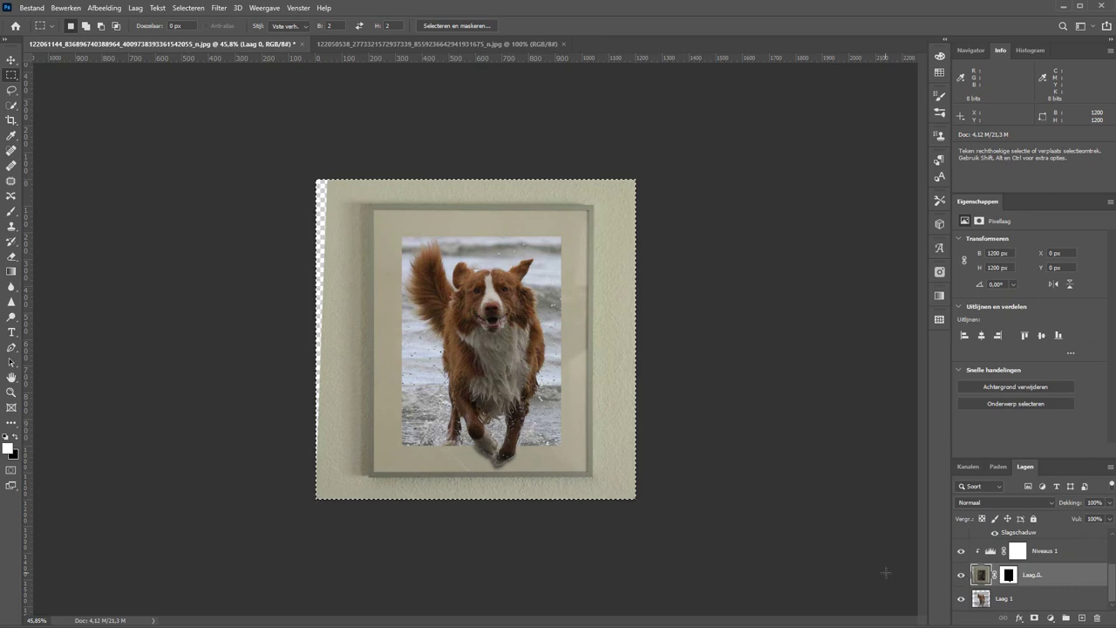
pyautogui.click(365, 288)
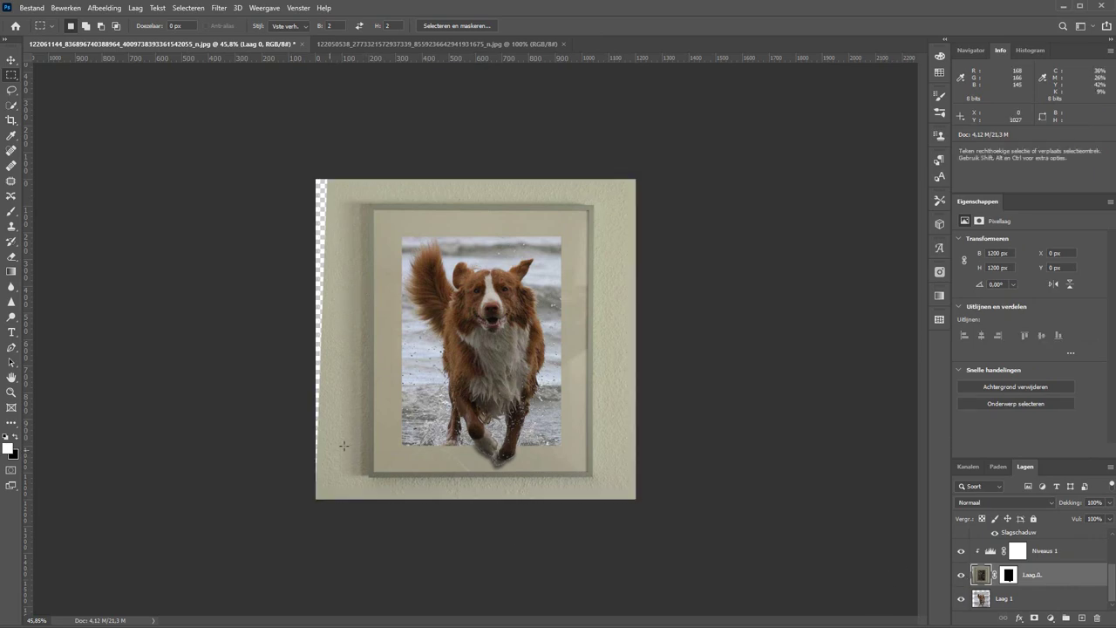
pyautogui.press('z')
pyautogui.moveTo(361, 486); pyautogui.dragTo(264, 374)
pyautogui.moveTo(357, 423); pyautogui.dragTo(860, 155)
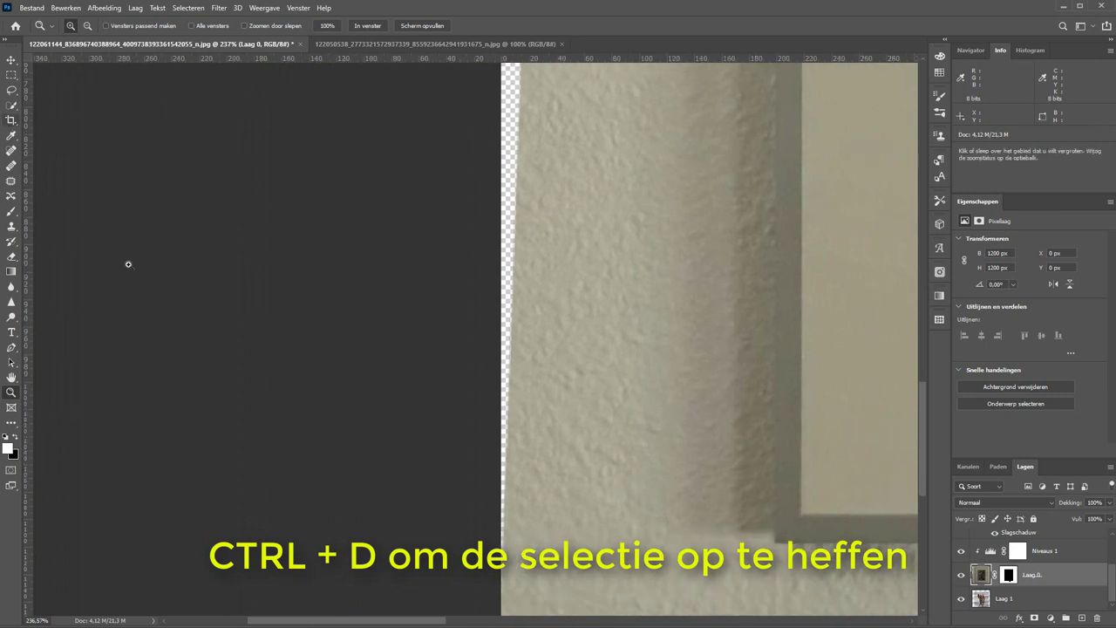
# Step: Clone wall texture over the transparent left strip with an enlarged Clone Stamp brush
pyautogui.press('s')
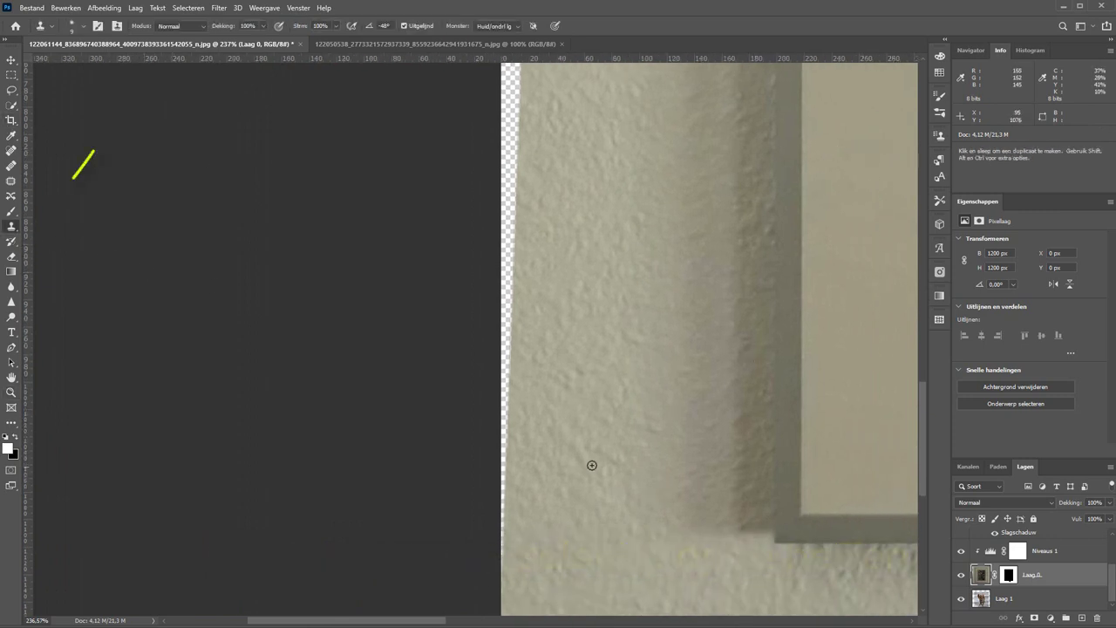
pyautogui.press(']')
pyautogui.press(']')
pyautogui.press(']')
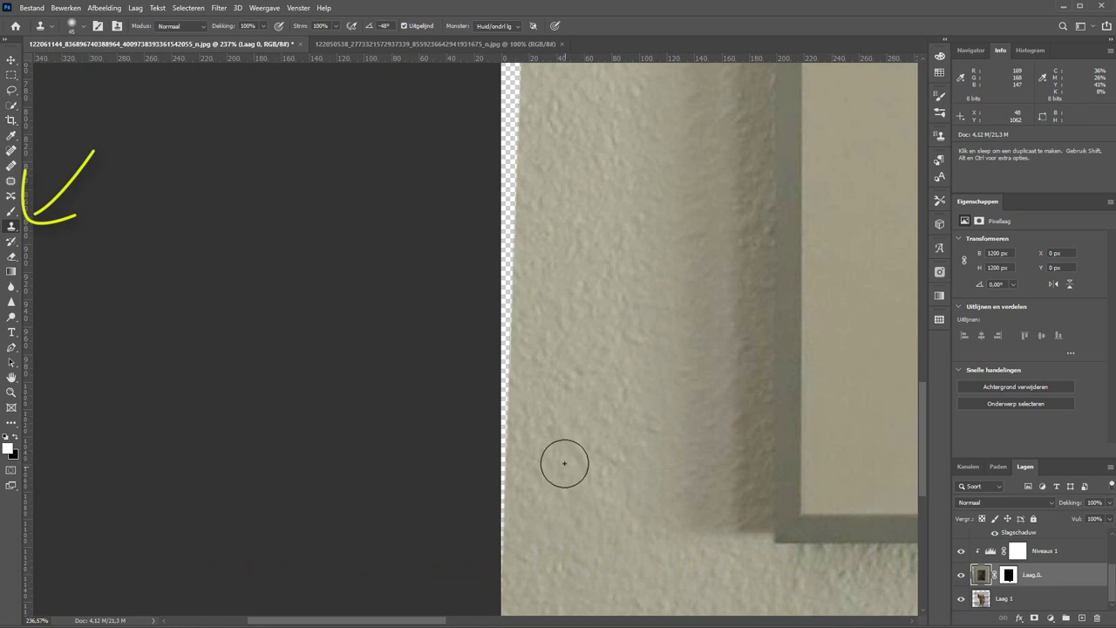
pyautogui.press(']')
pyautogui.press(']')
pyautogui.press(']')
pyautogui.keyDown('alt'); pyautogui.click(567, 463); pyautogui.keyUp('alt')
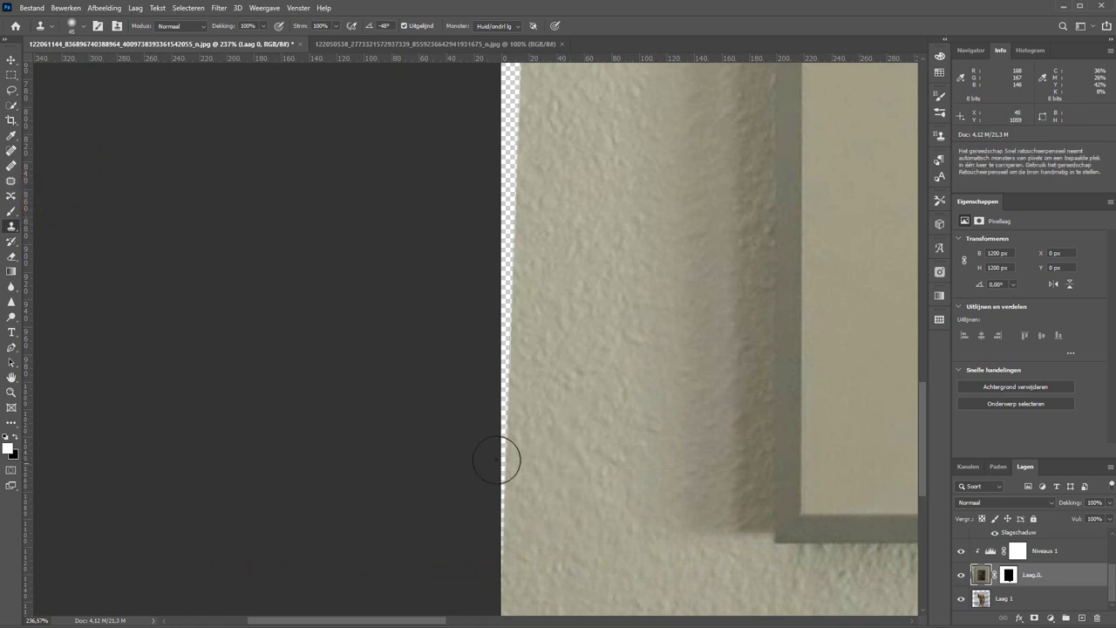
pyautogui.moveTo(486, 461); pyautogui.dragTo(506, 184)
pyautogui.hotkey('ctrl', 'z')
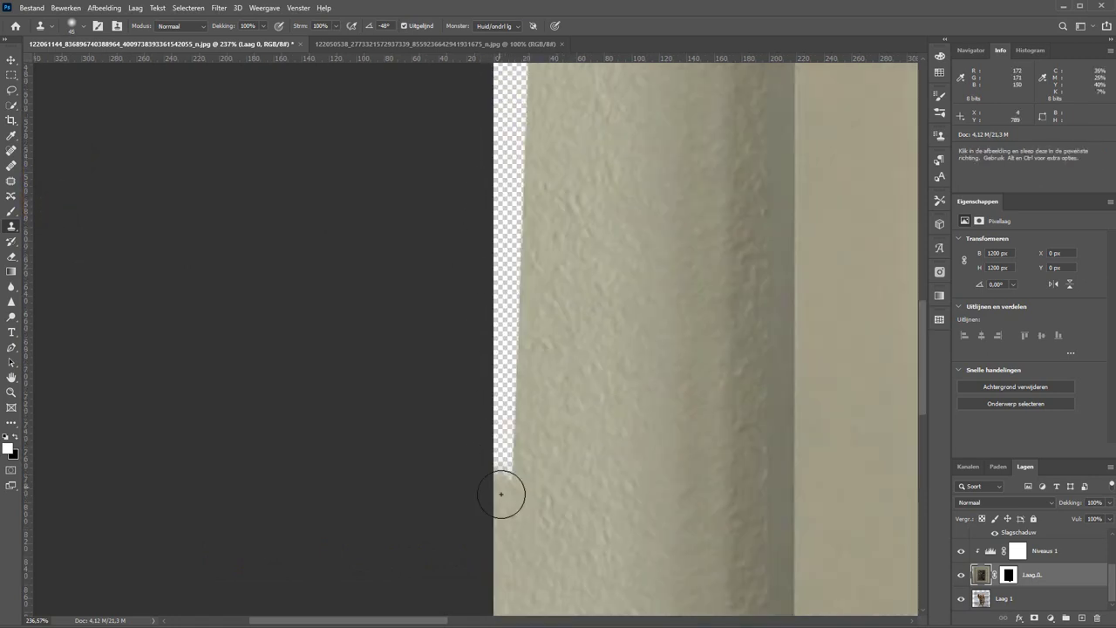
pyautogui.moveTo(498, 491); pyautogui.dragTo(515, 79)
pyautogui.hotkey('ctrl', 'z')
pyautogui.moveTo(526, 547)
pyautogui.mouseDown()
pyautogui.moveTo(508, 392)
pyautogui.moveTo(521, 70)
pyautogui.moveTo(477, 462)
pyautogui.moveTo(448, 219)
pyautogui.moveTo(478, 370)
pyautogui.mouseUp()
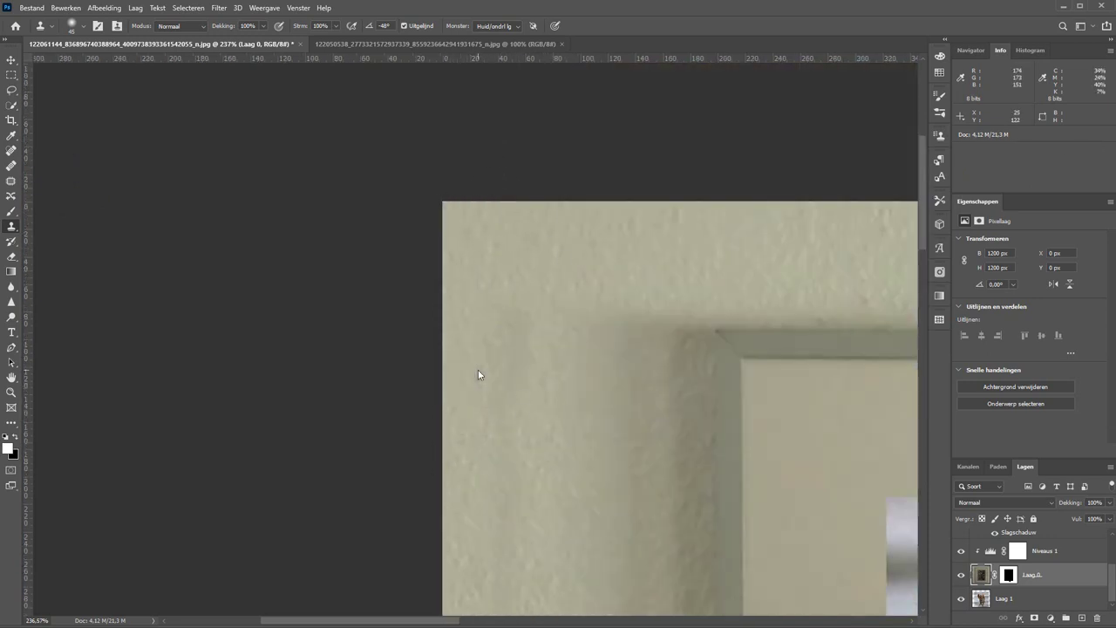
pyautogui.hotkey('ctrl', '0')
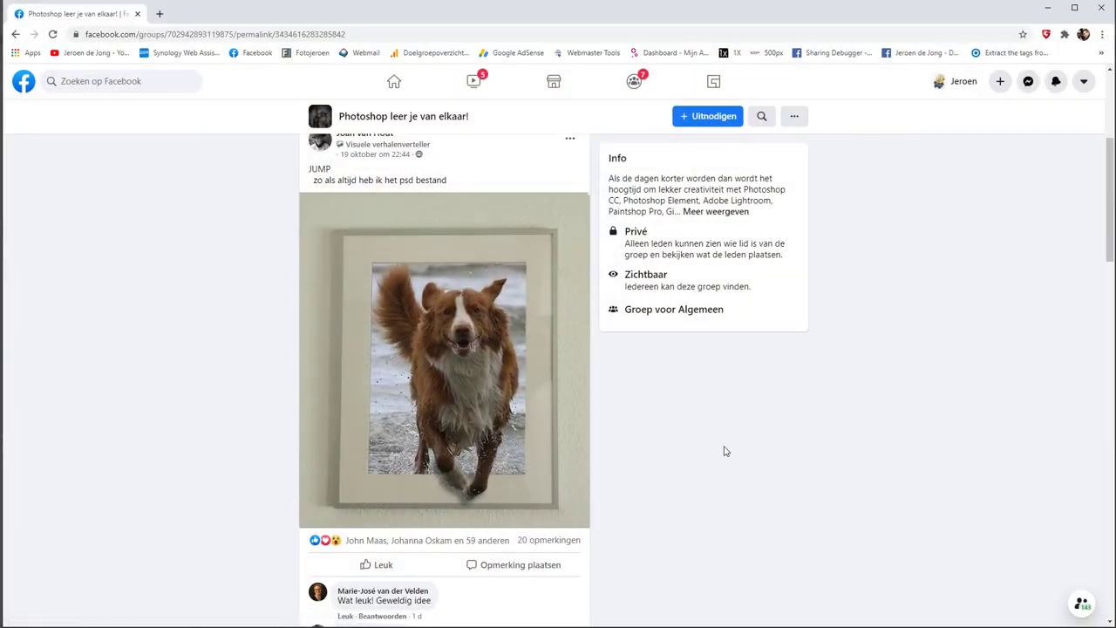
# Step: Switch from the Facebook post back to the Photoshop document
pyautogui.hotkey('alt', 'Tab')
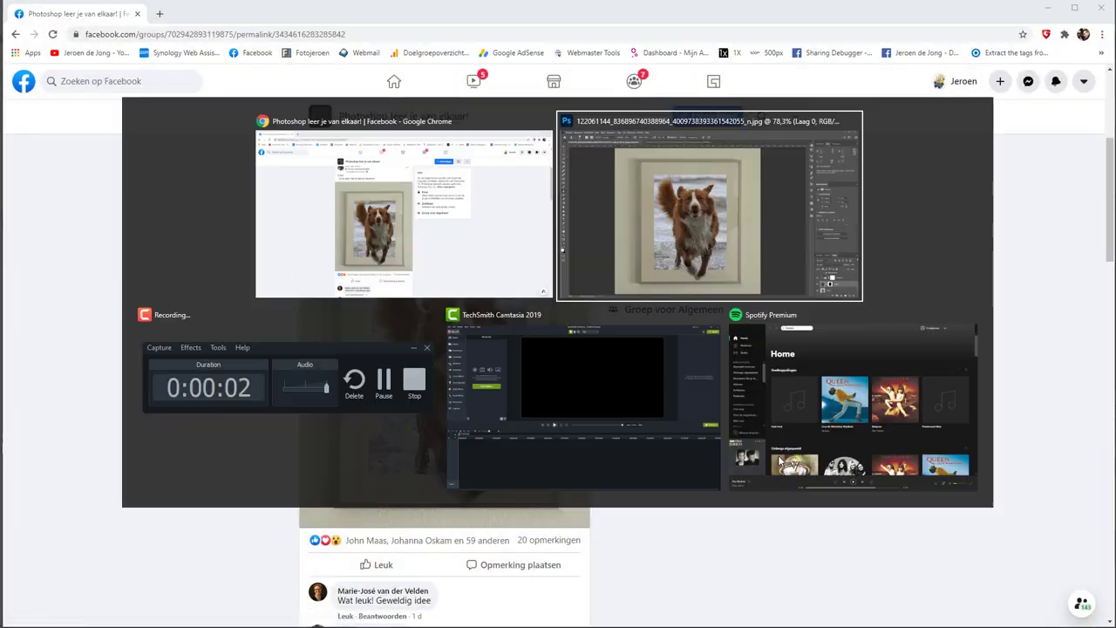